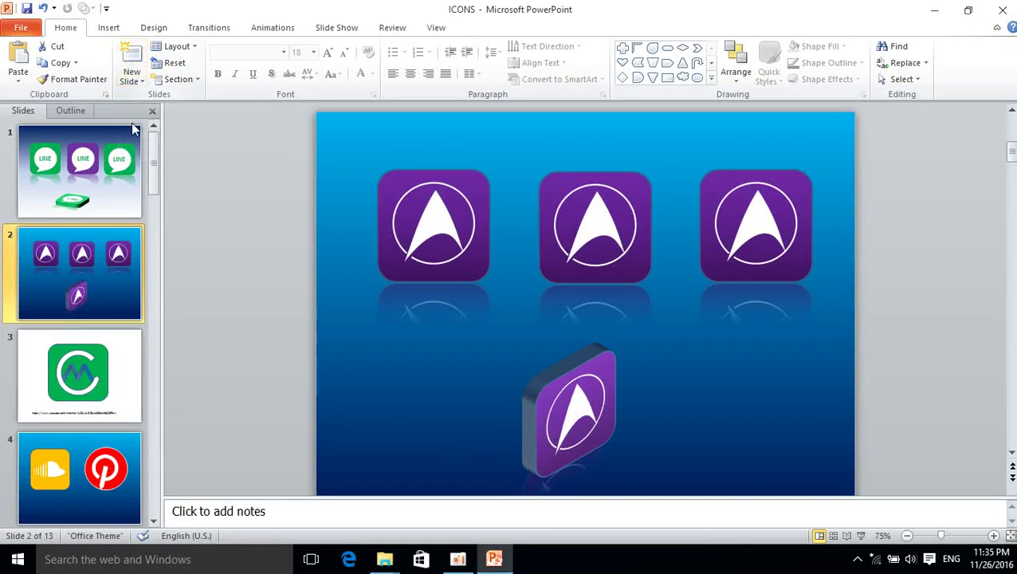
# Add a blank slide 14 after the puzzle slide 13 and open it for editing
pyautogui.moveTo(149, 384); pyautogui.dragTo(139, 514)
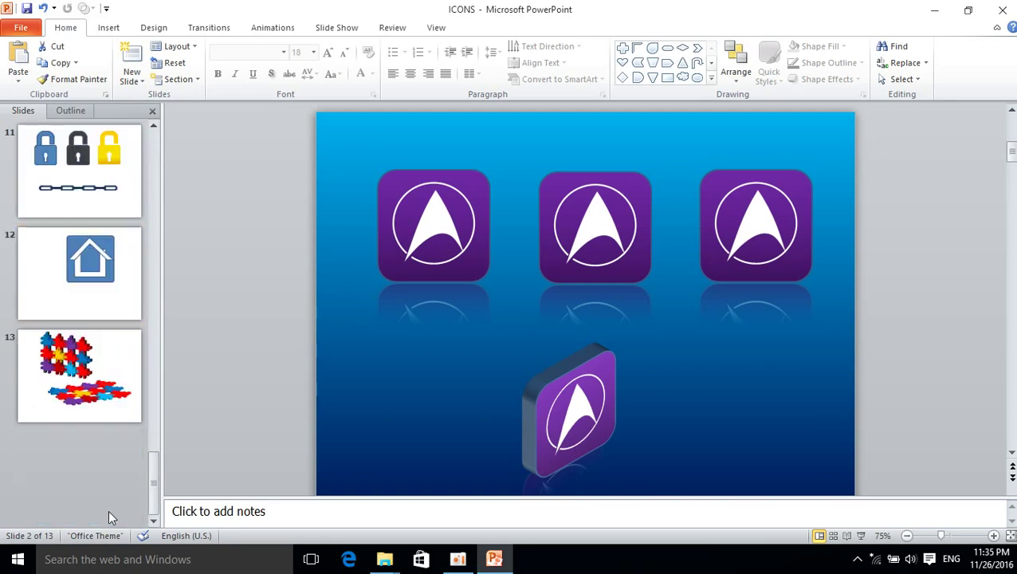
pyautogui.click(76, 413)
pyautogui.click(130, 64)
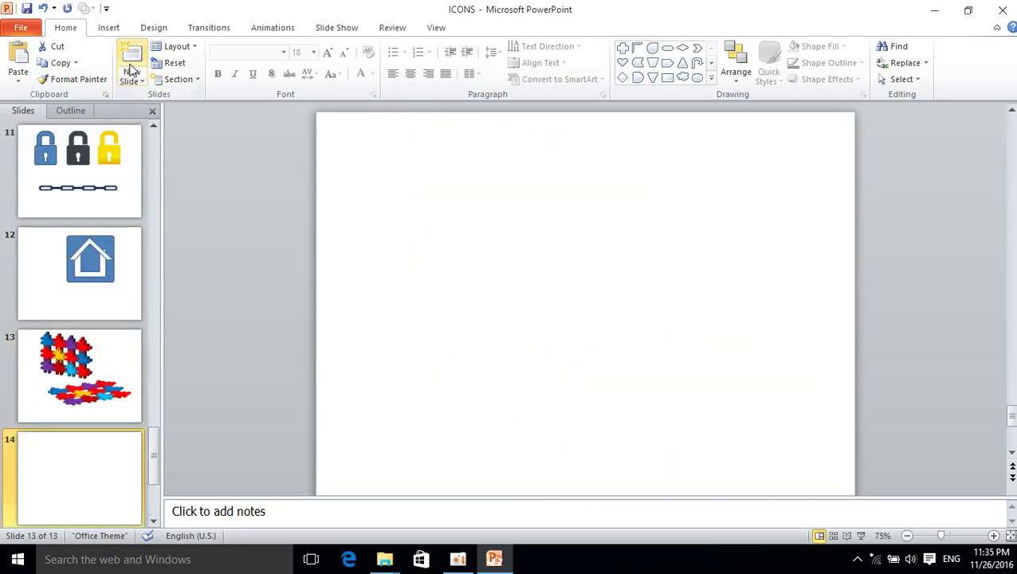
pyautogui.press('Up')
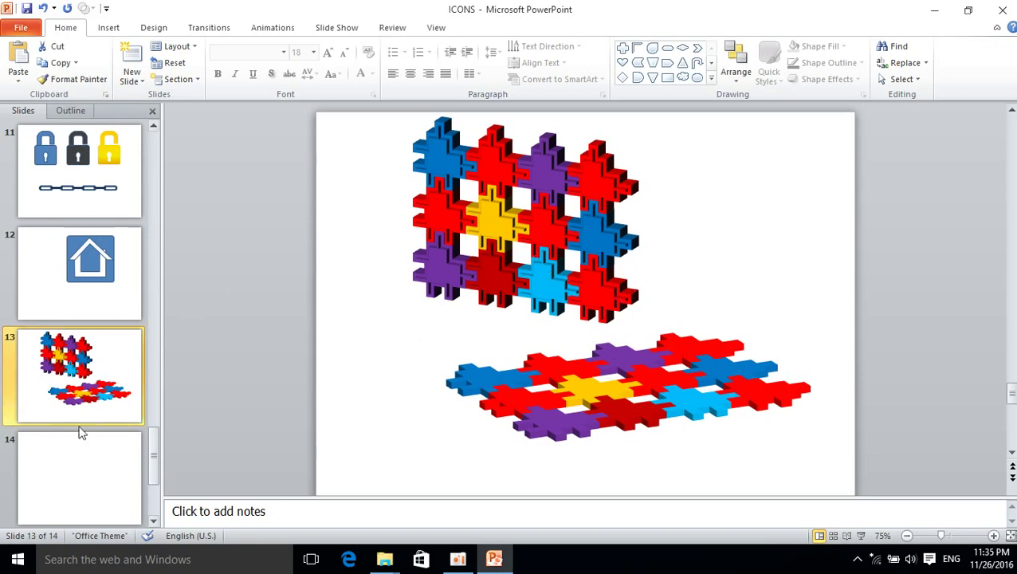
pyautogui.click(115, 474)
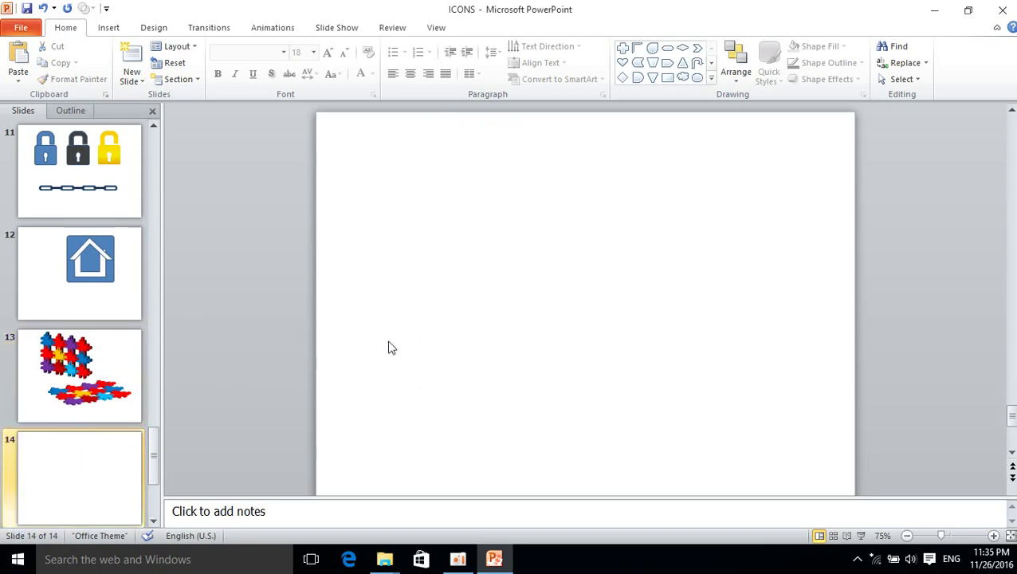
pyautogui.click(108, 28)
# Draw a filled blue square on slide 14 and move it just right of centre
pyautogui.click(206, 80)
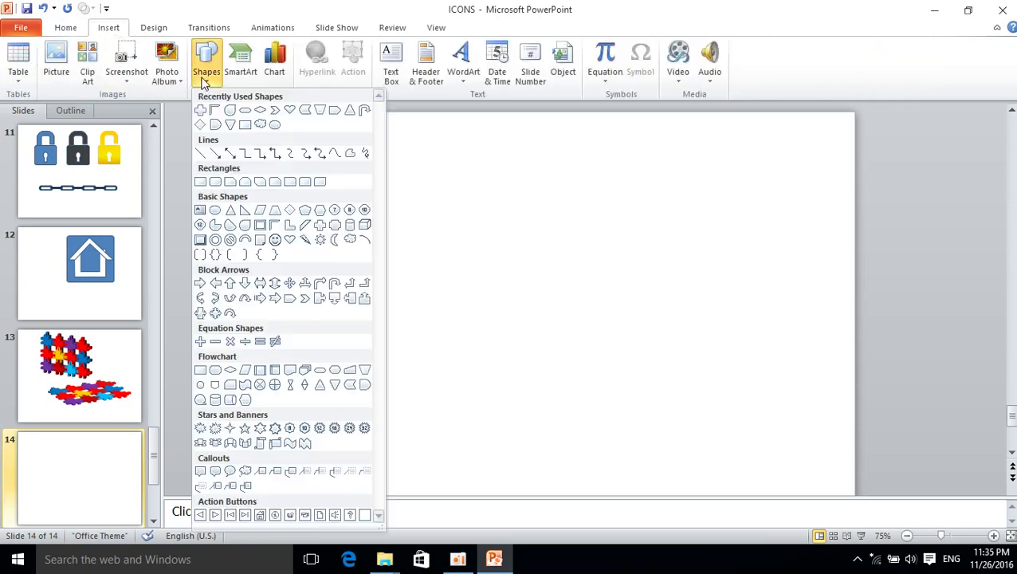
pyautogui.click(244, 124)
pyautogui.moveTo(558, 246); pyautogui.dragTo(724, 367)
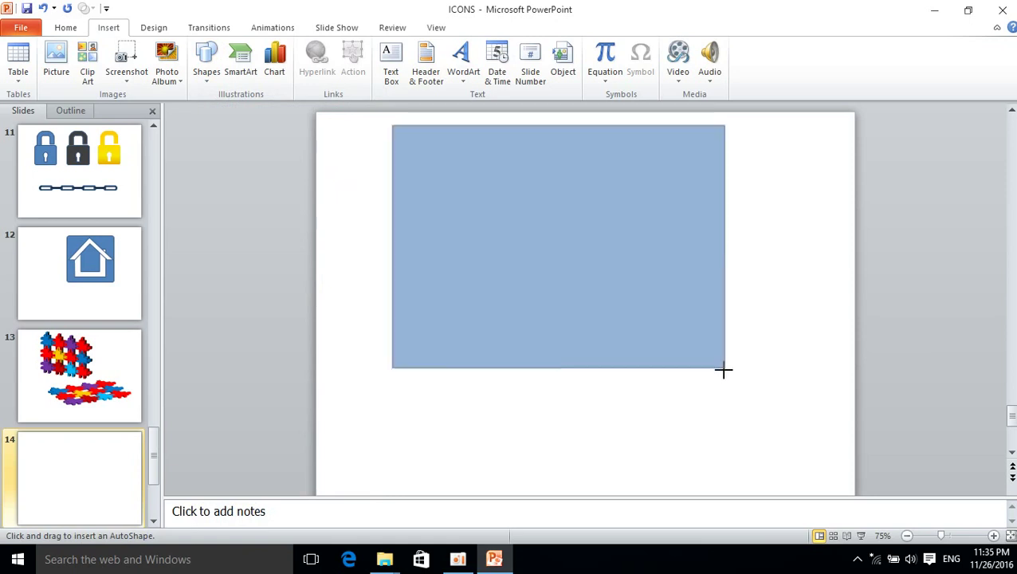
pyautogui.keyDown('ctrl'); pyautogui.keyDown('shift'); pyautogui.moveTo(724, 370); pyautogui.dragTo(642, 308); pyautogui.keyUp('shift'); pyautogui.keyUp('ctrl')
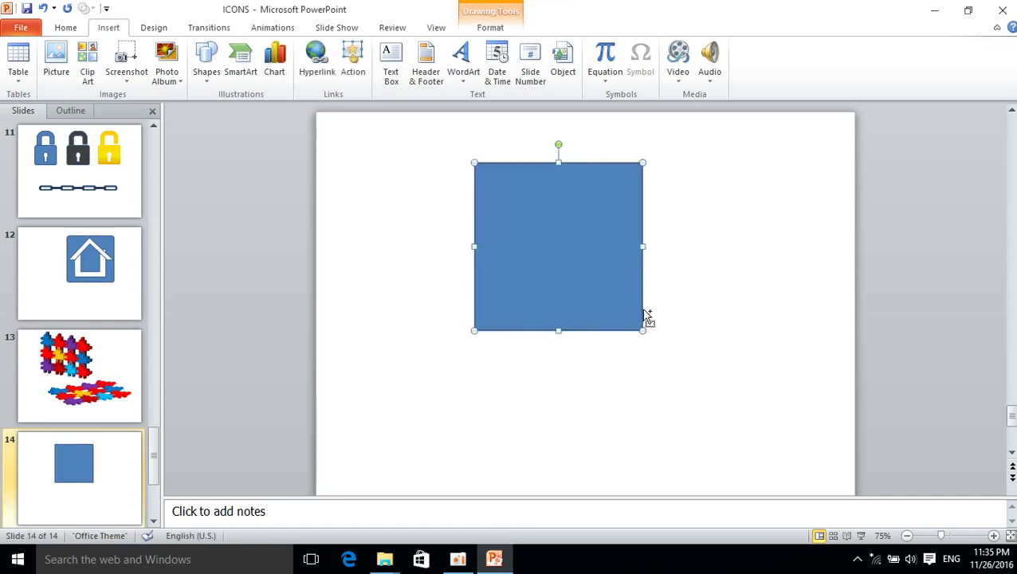
pyautogui.moveTo(543, 241); pyautogui.dragTo(568, 307)
pyautogui.click(728, 317)
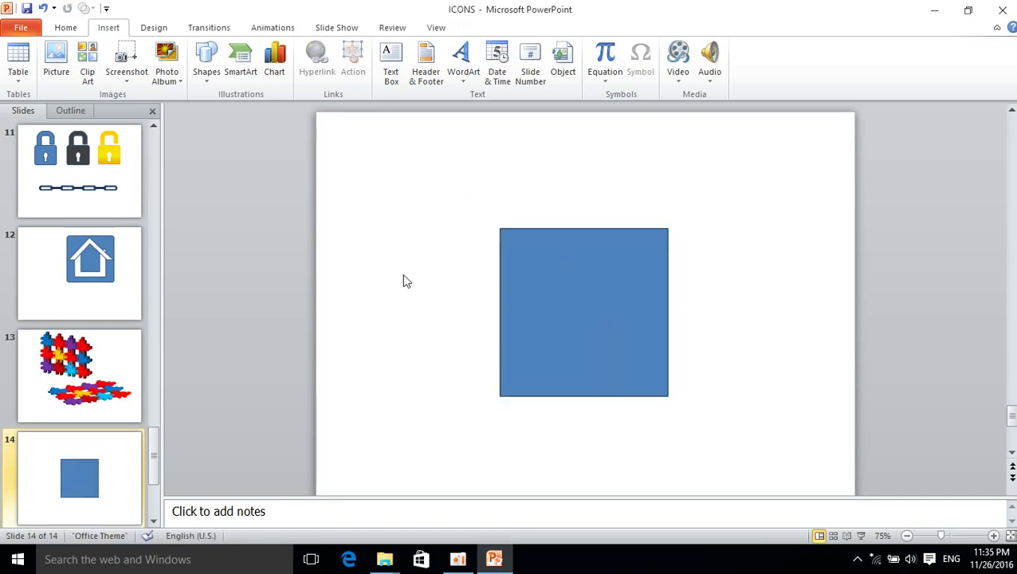
pyautogui.click(200, 74)
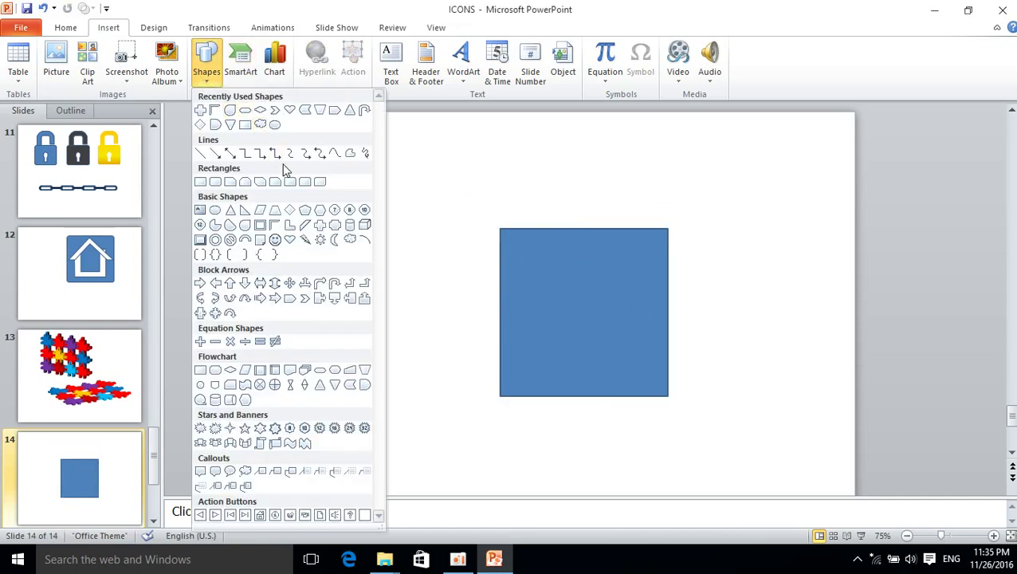
# Draw a small rectangle stem near the top-left, with a circle placed on top of it
pyautogui.click(201, 184)
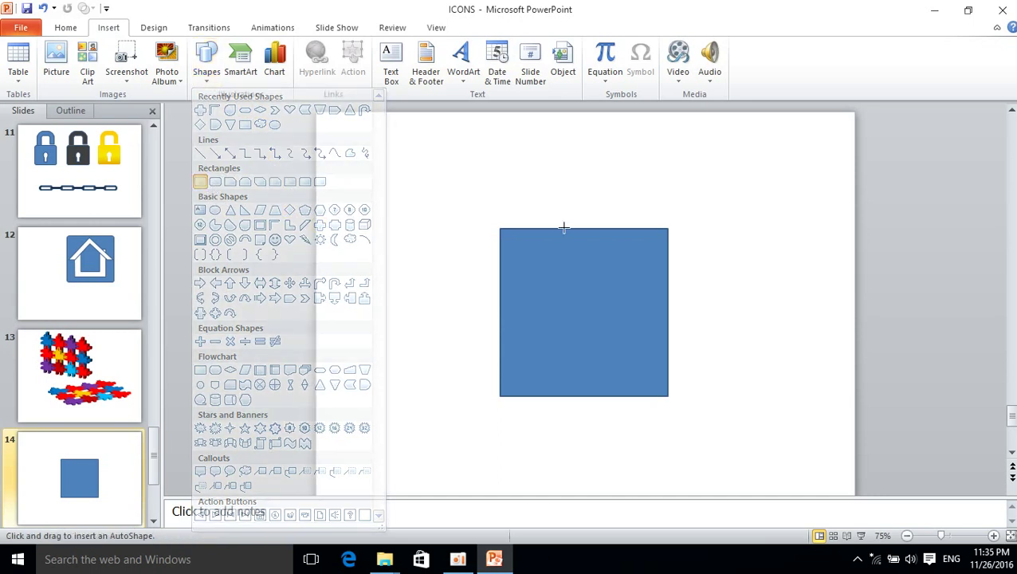
pyautogui.moveTo(401, 189); pyautogui.dragTo(428, 229)
pyautogui.click(447, 271)
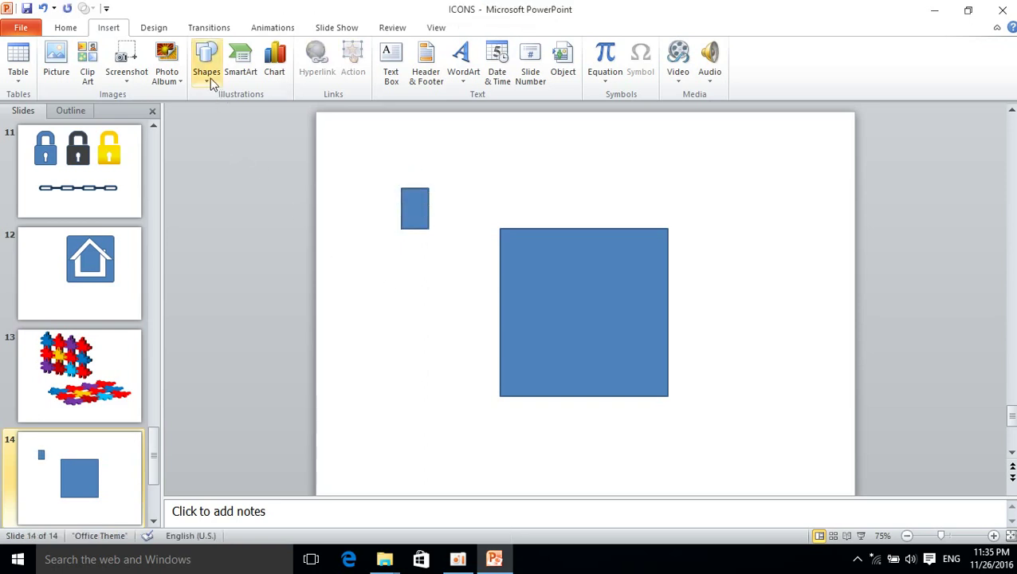
pyautogui.click(210, 78)
pyautogui.click(277, 125)
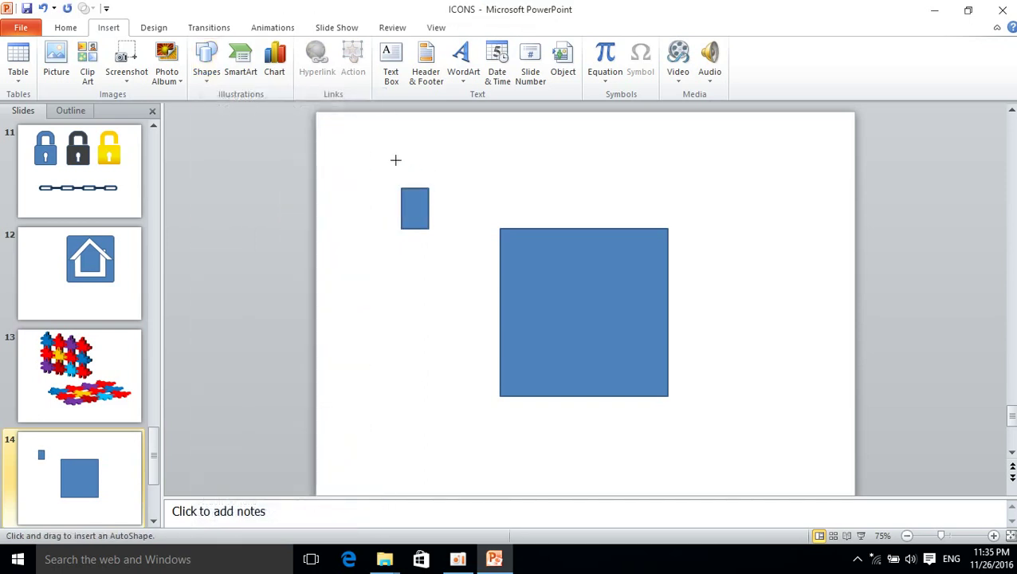
pyautogui.moveTo(395, 159); pyautogui.dragTo(417, 177)
pyautogui.moveTo(353, 121); pyautogui.dragTo(461, 263)
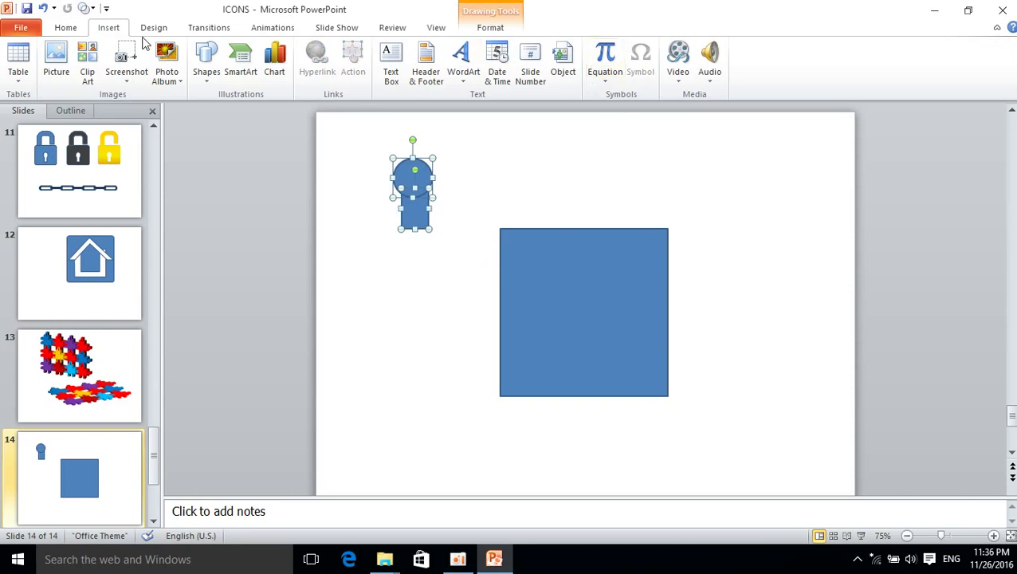
# Check the Arrange alignment options unchanged, then select the circle and stem together
pyautogui.click(67, 28)
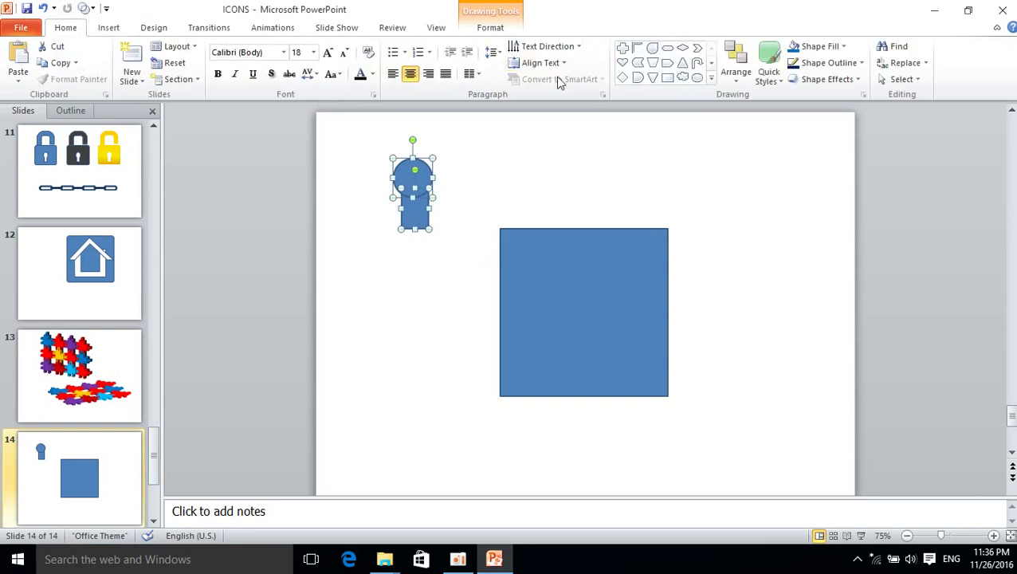
pyautogui.click(736, 64)
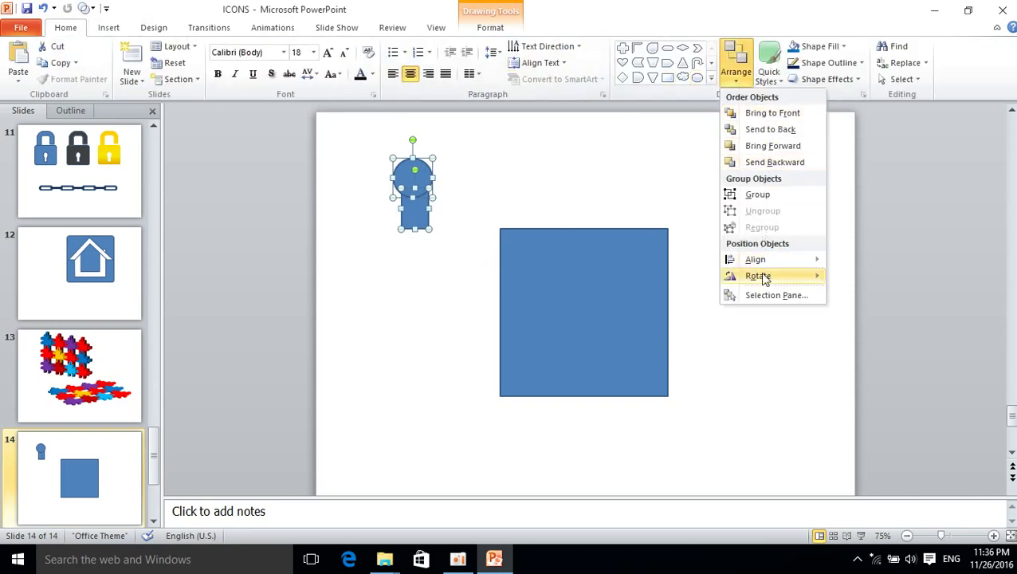
pyautogui.moveTo(759, 263)
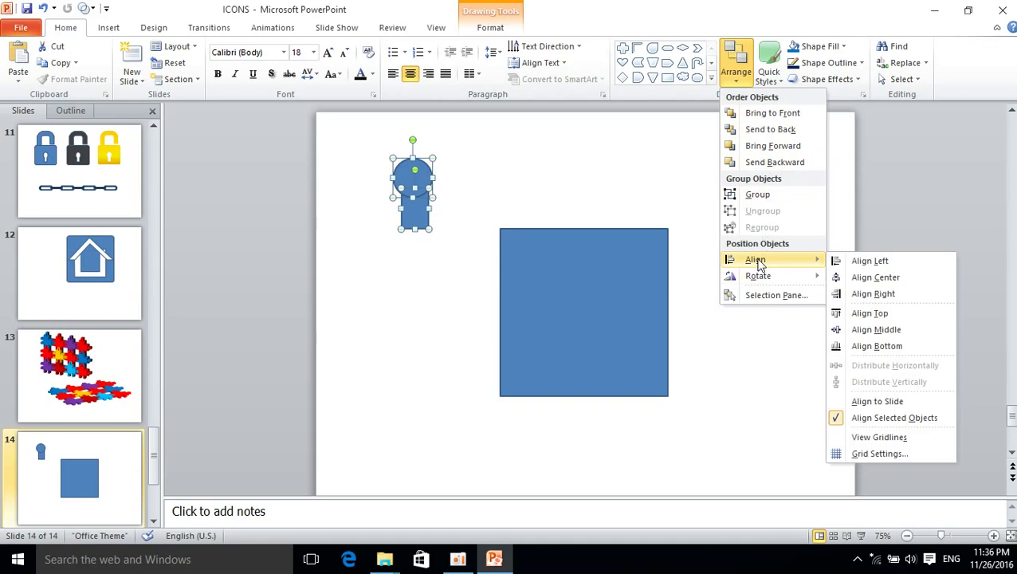
pyautogui.click(881, 279)
pyautogui.click(479, 277)
pyautogui.moveTo(373, 136); pyautogui.dragTo(450, 248)
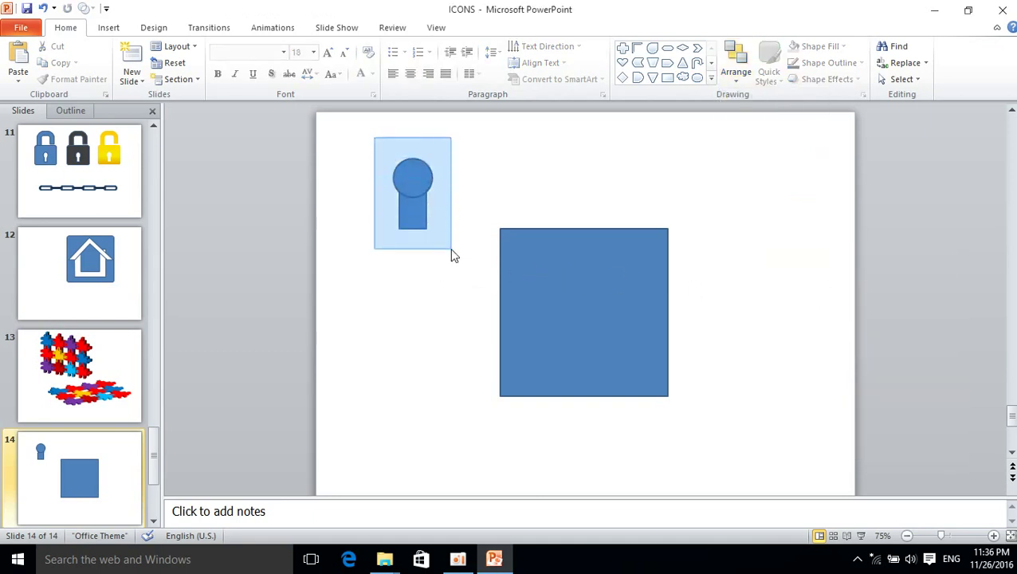
# Try a Shape Union of circle and stem and moving it, then undo
pyautogui.click(85, 8)
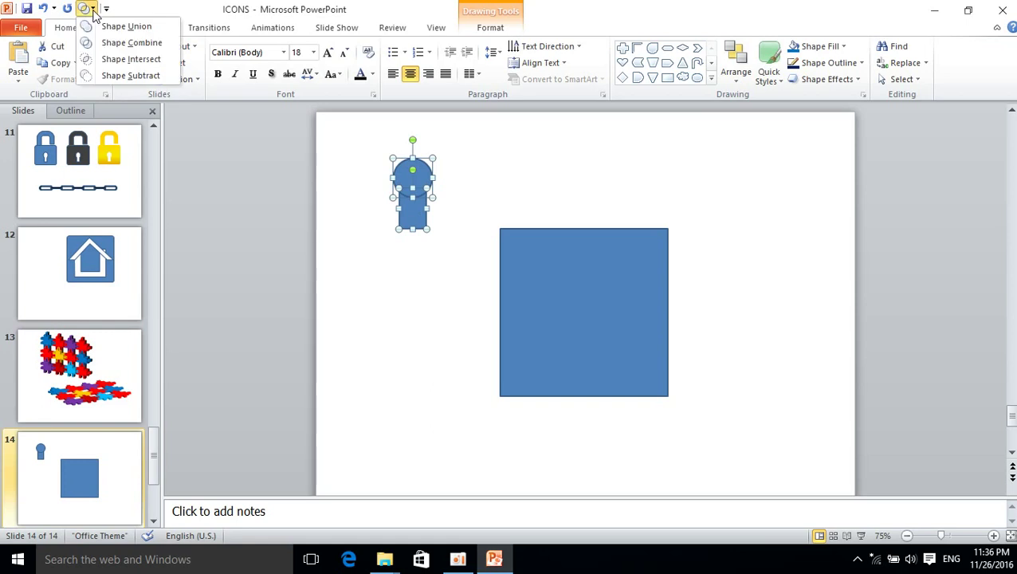
pyautogui.click(126, 26)
pyautogui.click(339, 279)
pyautogui.moveTo(412, 212)
pyautogui.mouseDown()
pyautogui.moveTo(584, 212)
pyautogui.moveTo(402, 247)
pyautogui.mouseUp()
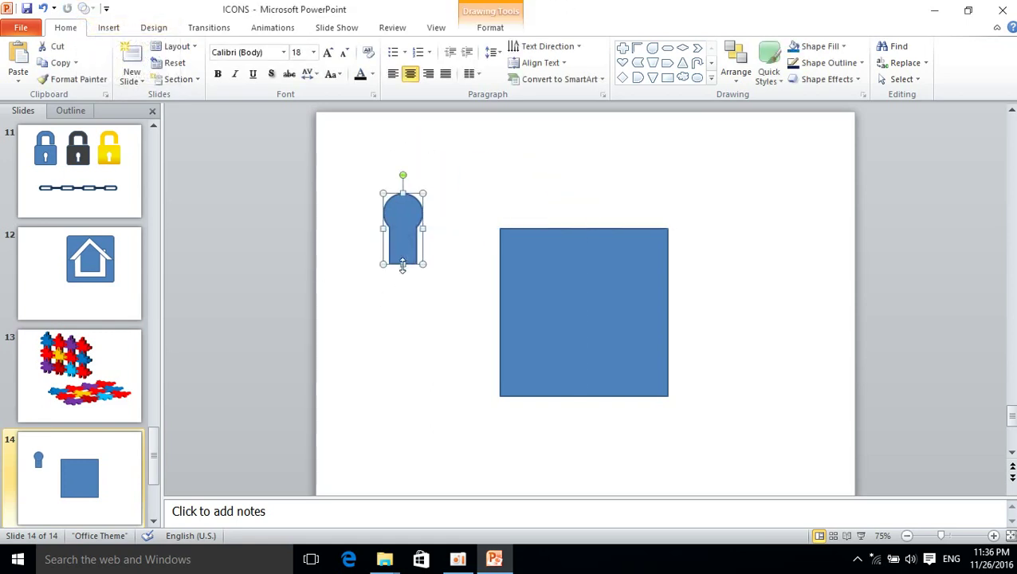
pyautogui.click(434, 290)
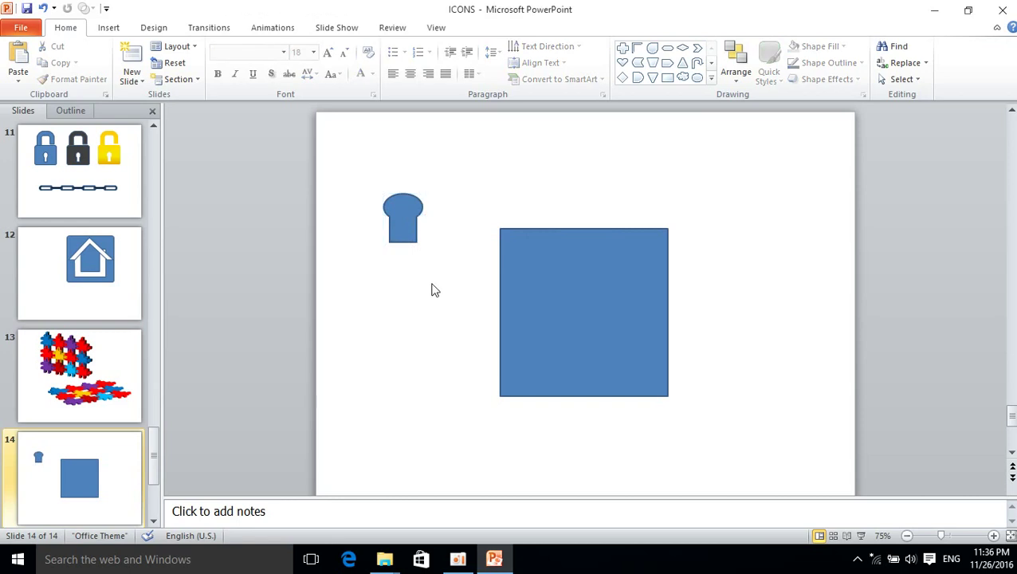
pyautogui.hotkey('ctrl', 'z')
pyautogui.hotkey('ctrl', 'z')
pyautogui.hotkey('ctrl', 'z')
# Shorten the stem rectangle, then select the circle and stem together
pyautogui.click(435, 287)
pyautogui.click(418, 221)
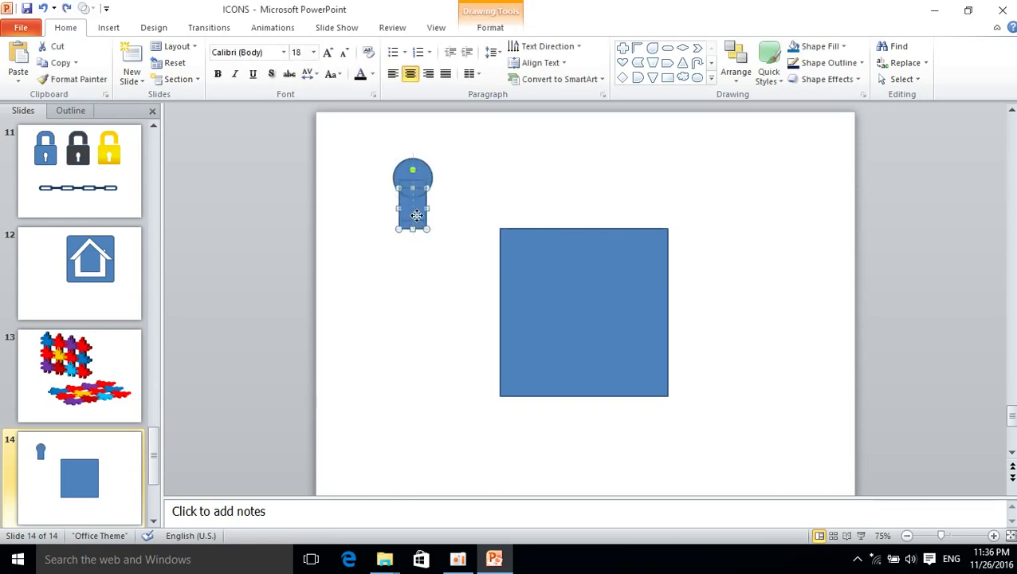
pyautogui.hotkey('ctrl', 'z')
pyautogui.click(421, 263)
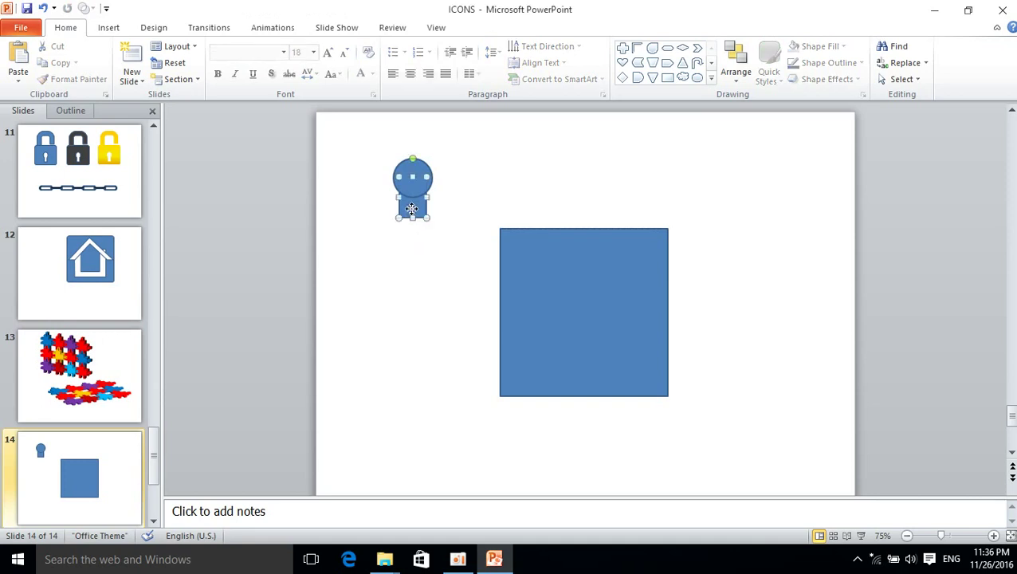
pyautogui.click(411, 255)
pyautogui.moveTo(362, 141)
pyautogui.mouseDown()
pyautogui.moveTo(468, 216)
pyautogui.moveTo(471, 257)
pyautogui.mouseUp()
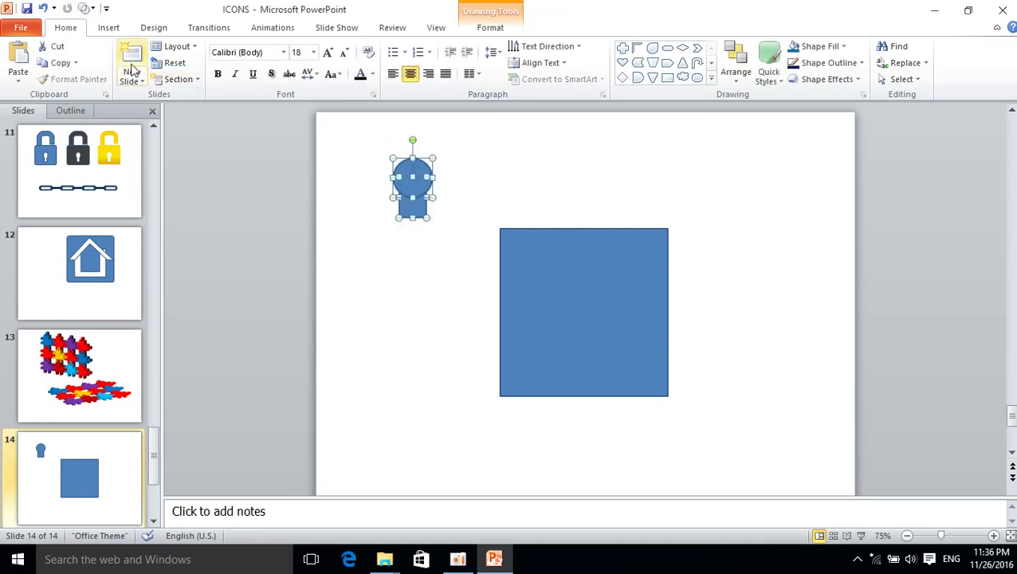
# Unite circle and stem into one knob and attach it to the square's top edge
pyautogui.click(91, 9)
pyautogui.click(126, 26)
pyautogui.click(379, 280)
pyautogui.moveTo(416, 184); pyautogui.dragTo(586, 199)
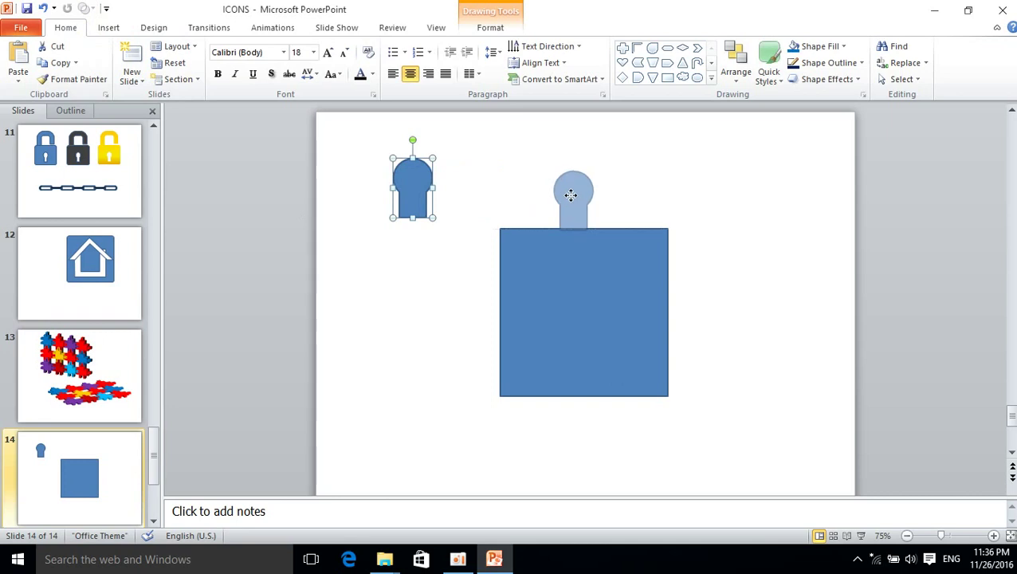
pyautogui.click(701, 209)
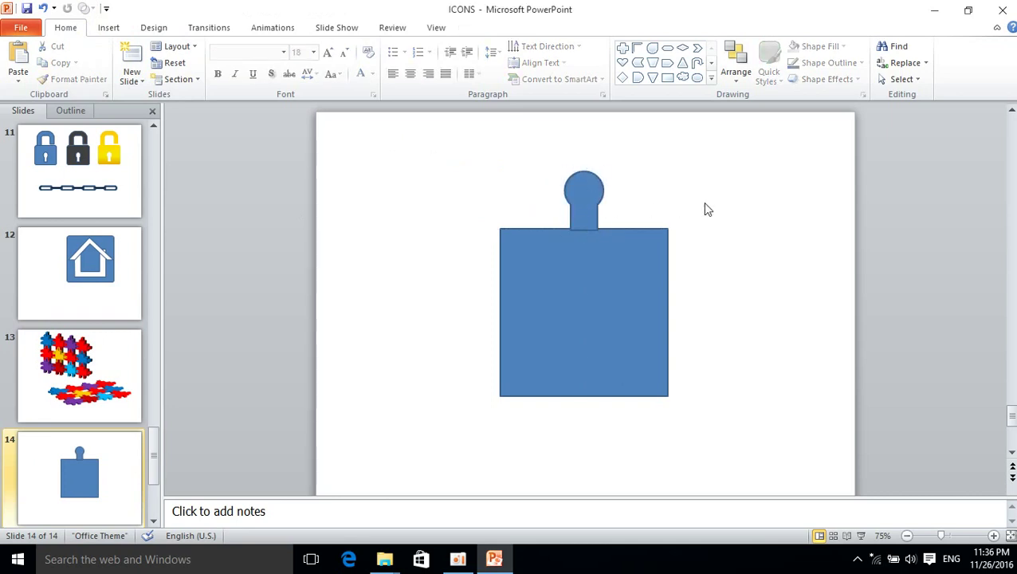
pyautogui.moveTo(590, 199); pyautogui.dragTo(585, 201)
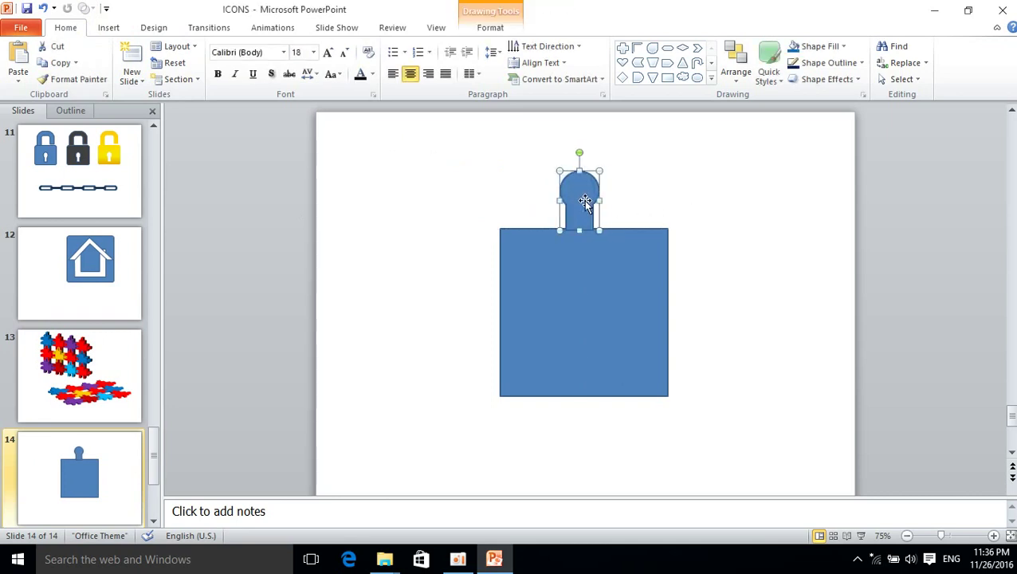
# Attach a copy of the knob, rotated right 90°, to the square's right edge
pyautogui.keyDown('ctrl'); pyautogui.moveTo(595, 203); pyautogui.dragTo(707, 304); pyautogui.keyUp('ctrl')
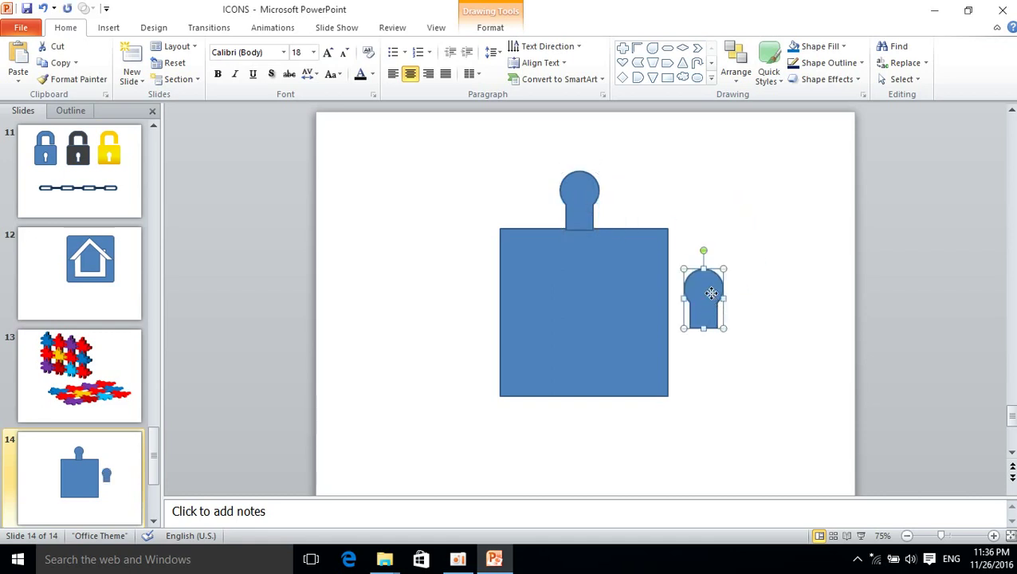
pyautogui.doubleClick(711, 294)
pyautogui.click(915, 79)
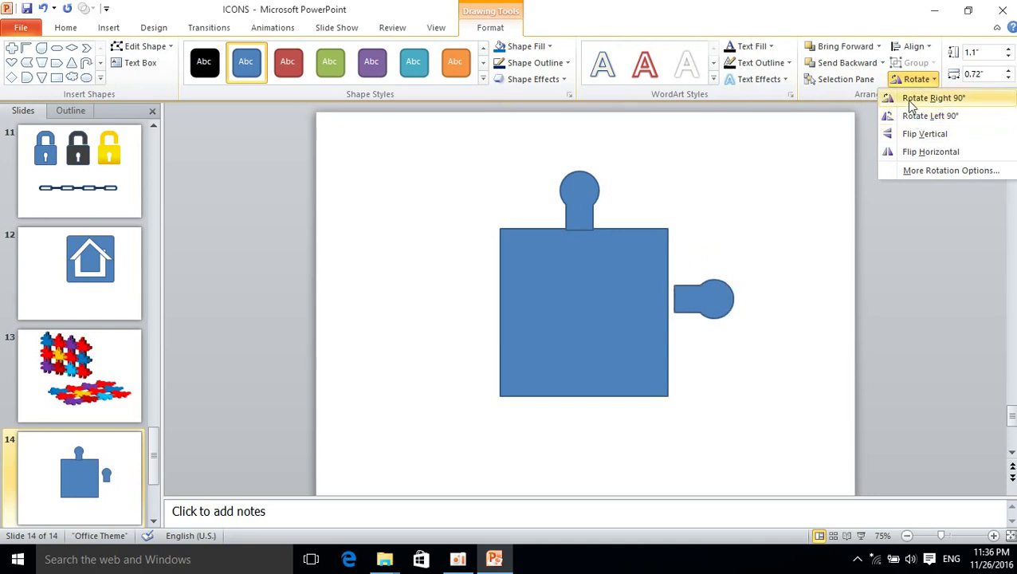
pyautogui.click(912, 100)
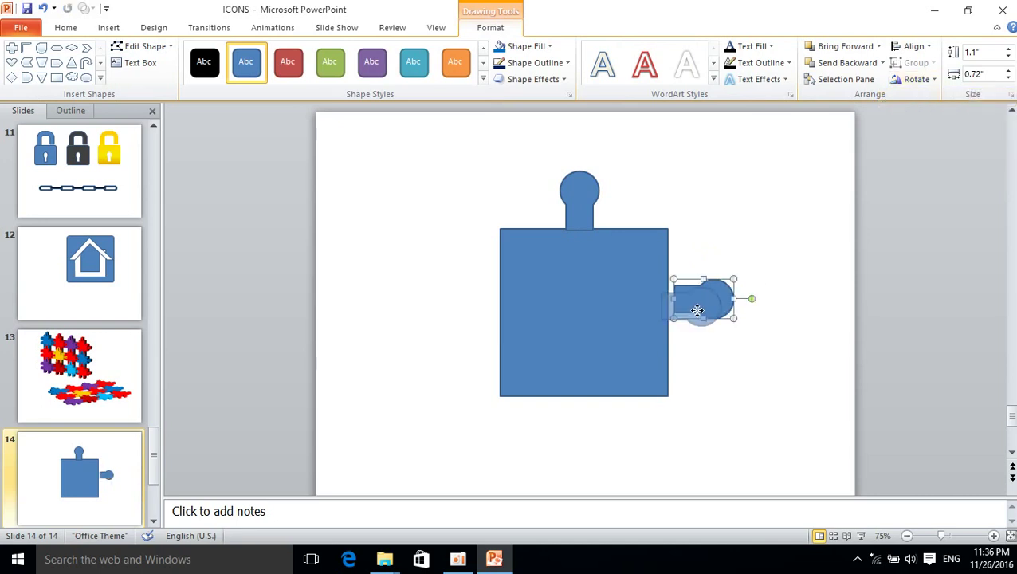
pyautogui.moveTo(711, 303); pyautogui.dragTo(705, 316)
pyautogui.click(768, 284)
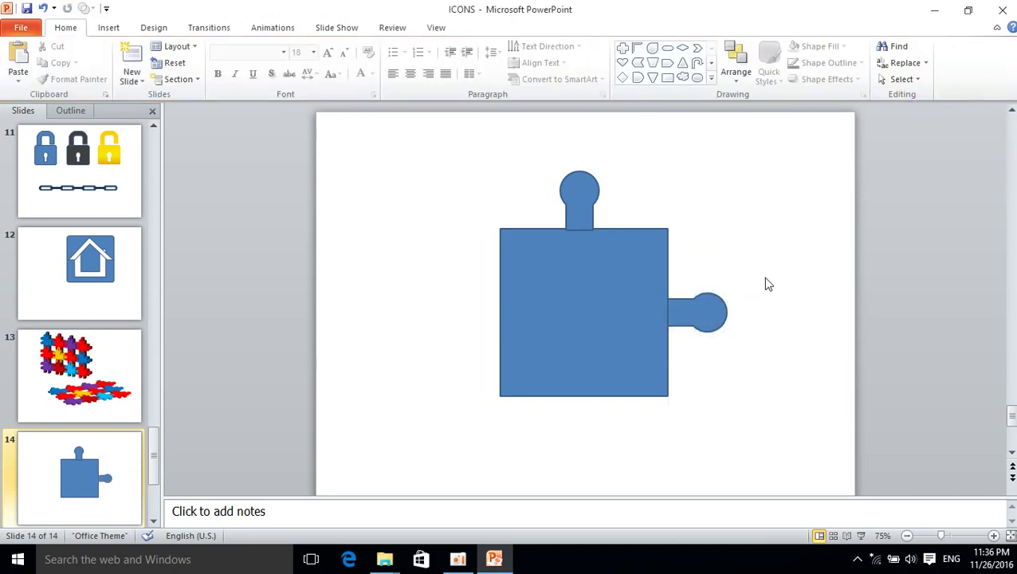
pyautogui.moveTo(715, 311); pyautogui.dragTo(733, 303)
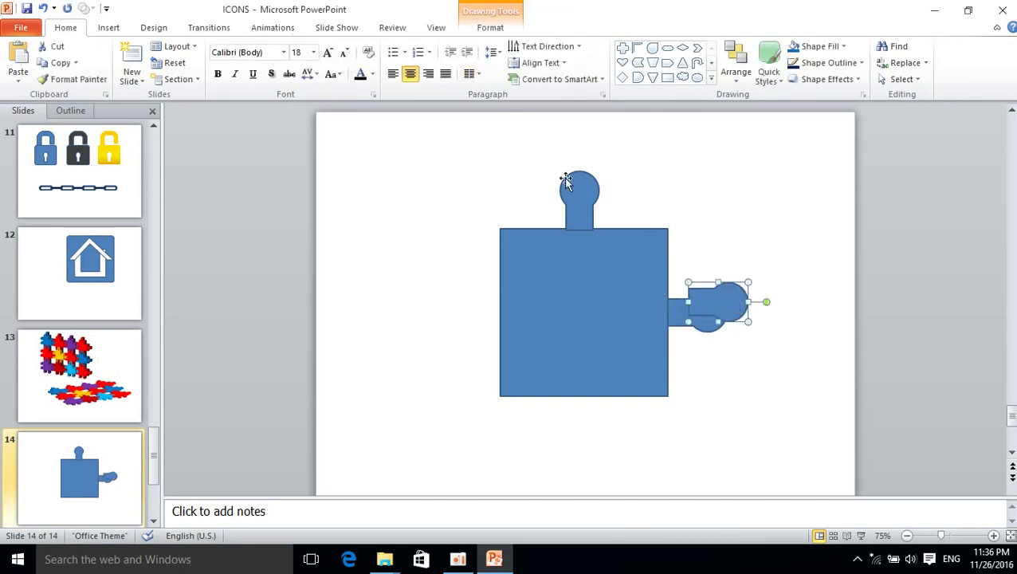
# Fill a knob copy red and place it on the square's left edge
pyautogui.doubleClick(709, 298)
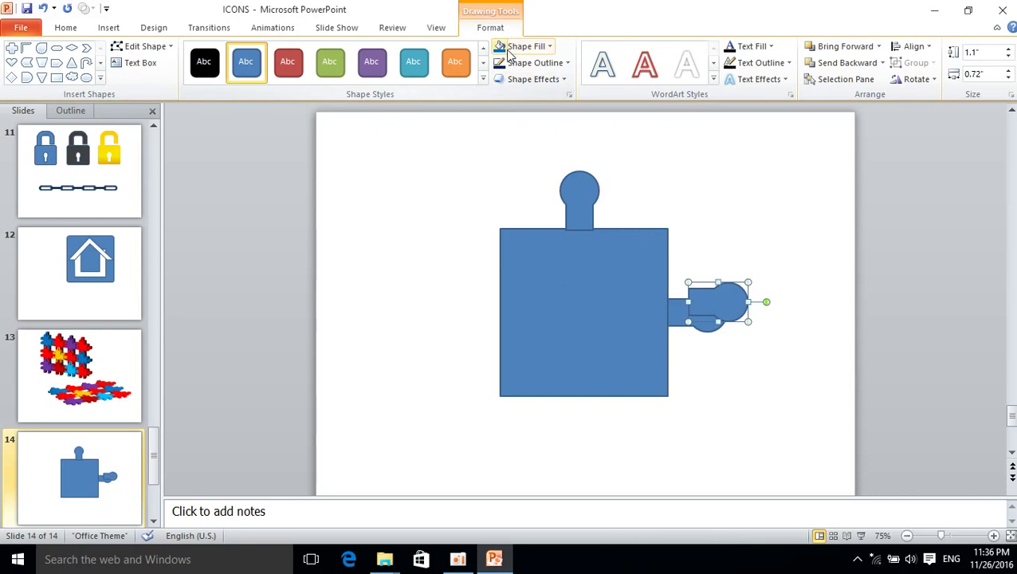
pyautogui.click(550, 49)
pyautogui.click(512, 155)
pyautogui.moveTo(718, 303); pyautogui.dragTo(520, 325)
pyautogui.click(615, 228)
# Duplicate the top knob, fill it red, and place it on the square's bottom edge
pyautogui.moveTo(565, 208); pyautogui.dragTo(623, 232)
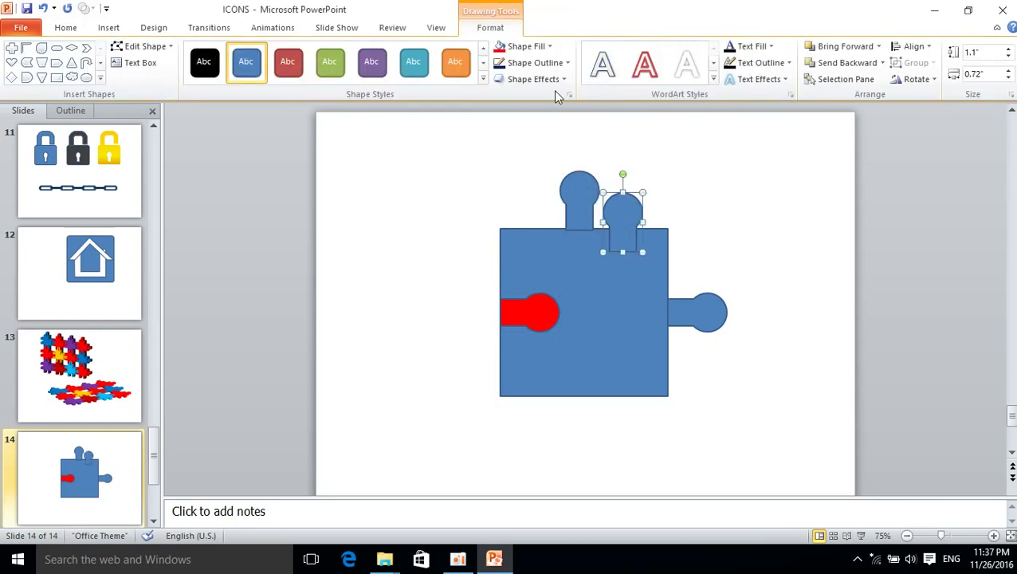
pyautogui.click(527, 45)
pyautogui.click(512, 155)
pyautogui.moveTo(621, 230); pyautogui.dragTo(582, 374)
pyautogui.moveTo(523, 312); pyautogui.dragTo(523, 306)
pyautogui.moveTo(578, 356); pyautogui.dragTo(591, 354)
pyautogui.click(774, 389)
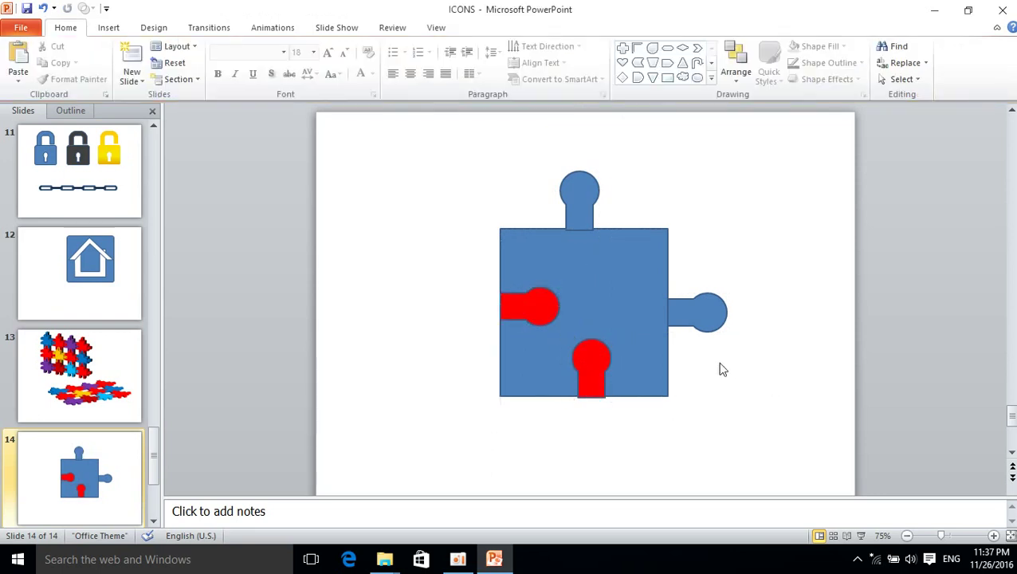
pyautogui.click(547, 320)
# Align Middle the left red knob, right knob and square
pyautogui.keyDown('shift'); pyautogui.click(684, 314); pyautogui.keyUp('shift')
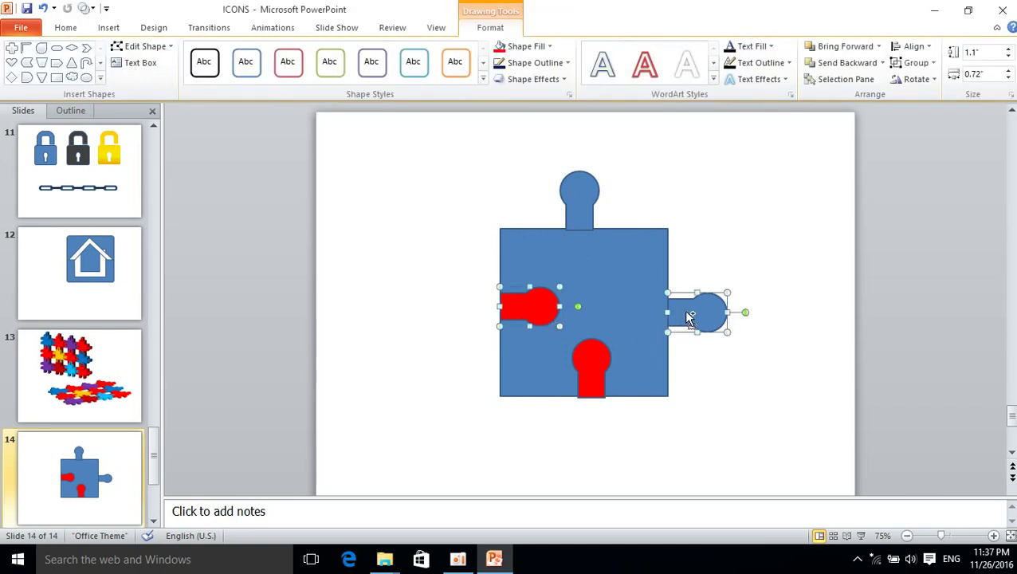
pyautogui.keyDown('shift'); pyautogui.click(636, 257); pyautogui.keyUp('shift')
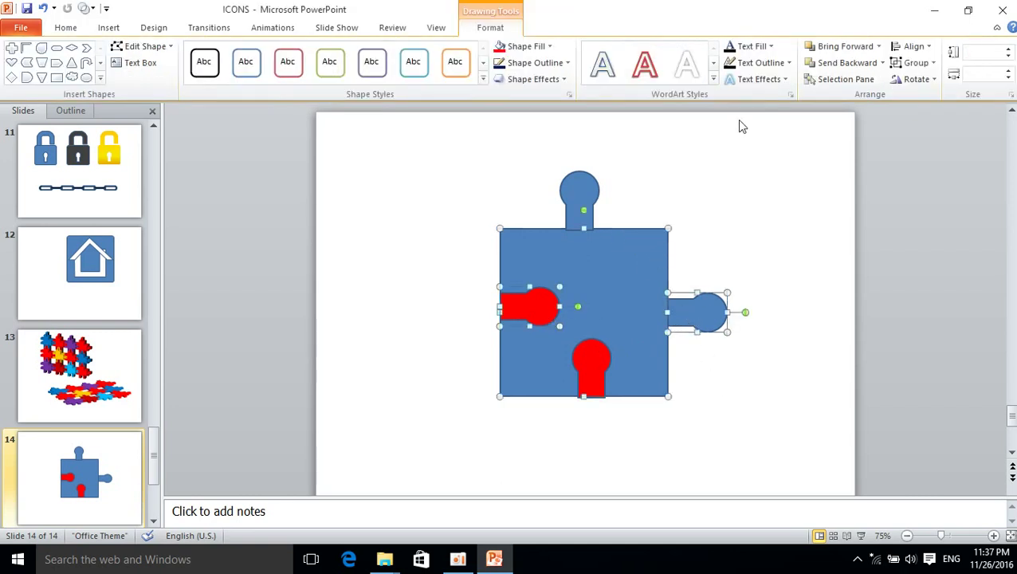
pyautogui.click(65, 28)
pyautogui.click(735, 68)
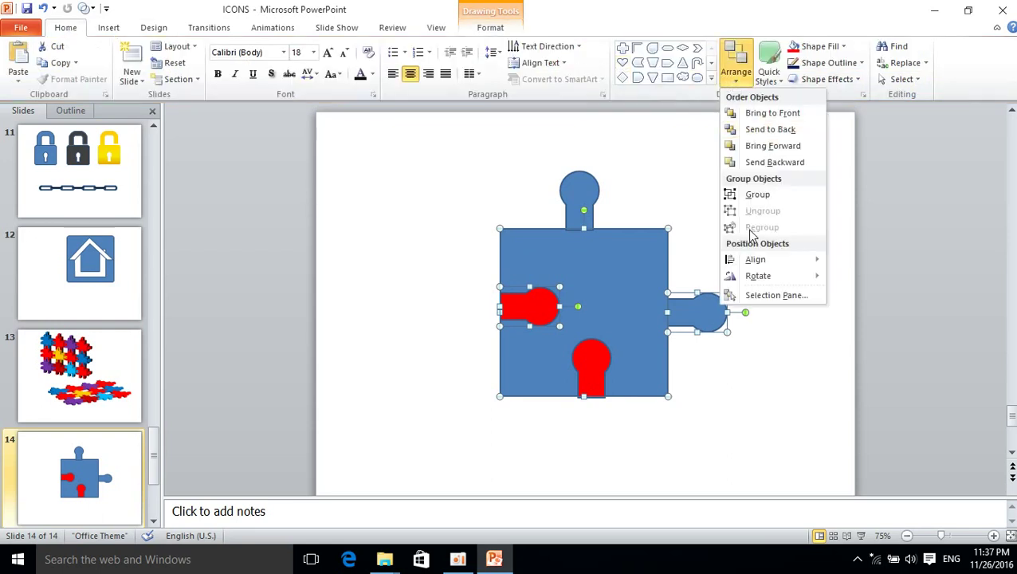
pyautogui.moveTo(772, 277)
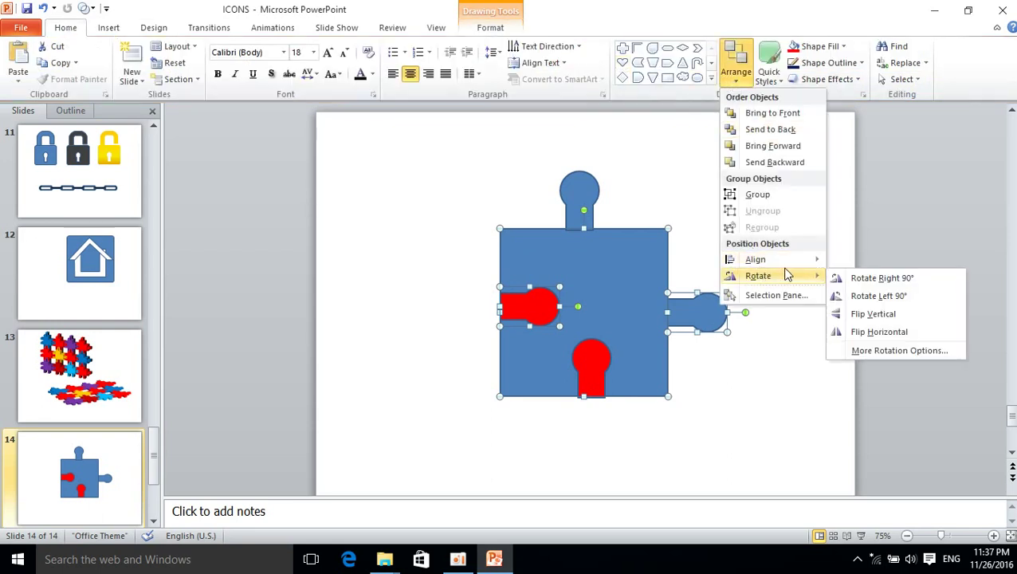
pyautogui.moveTo(784, 260)
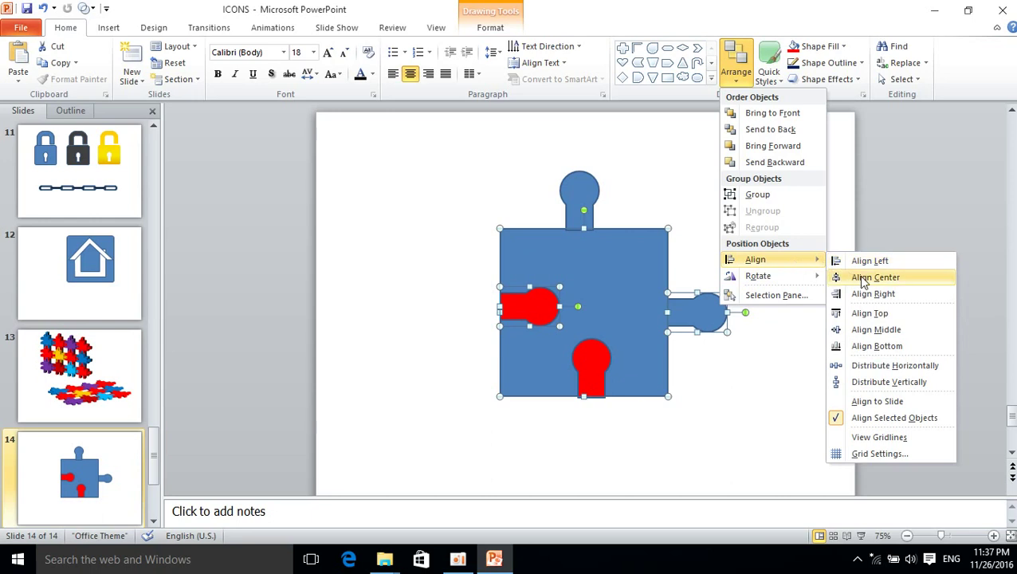
pyautogui.click(873, 329)
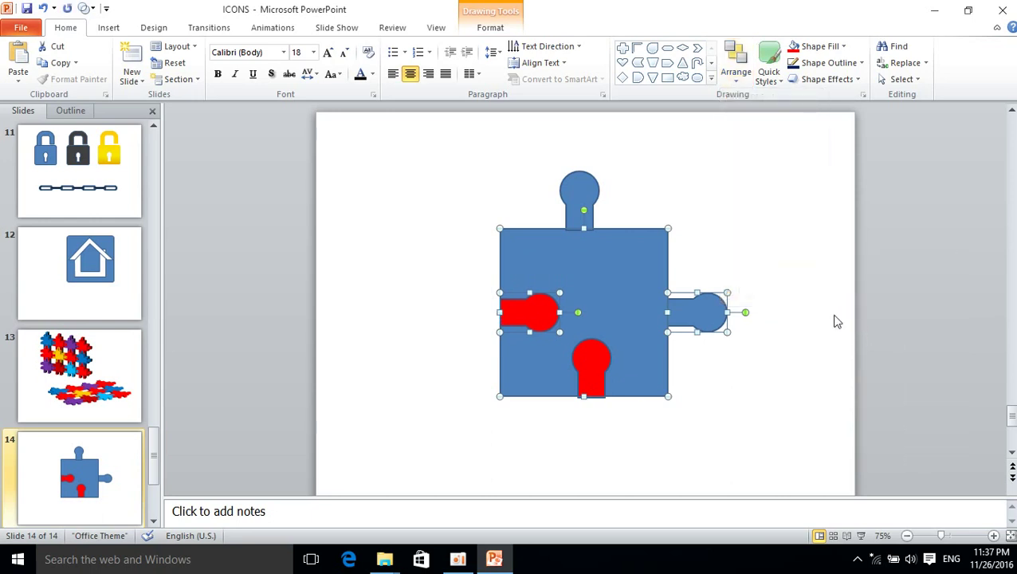
pyautogui.click(793, 268)
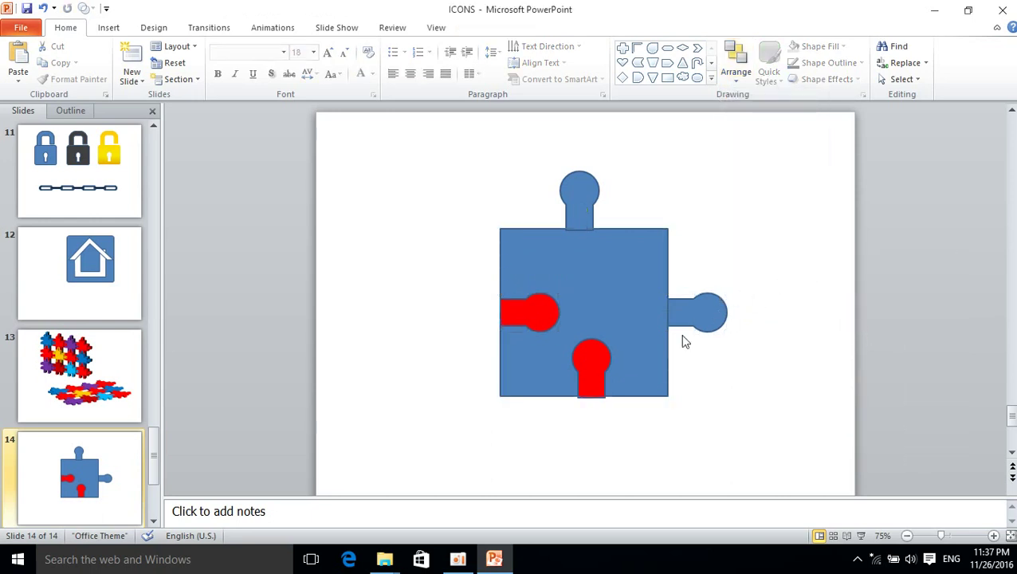
# Align Center the bottom red knob with the top knob and square
pyautogui.keyDown('shift'); pyautogui.click(631, 292); pyautogui.keyUp('shift')
pyautogui.keyDown('shift'); pyautogui.click(575, 192); pyautogui.keyUp('shift')
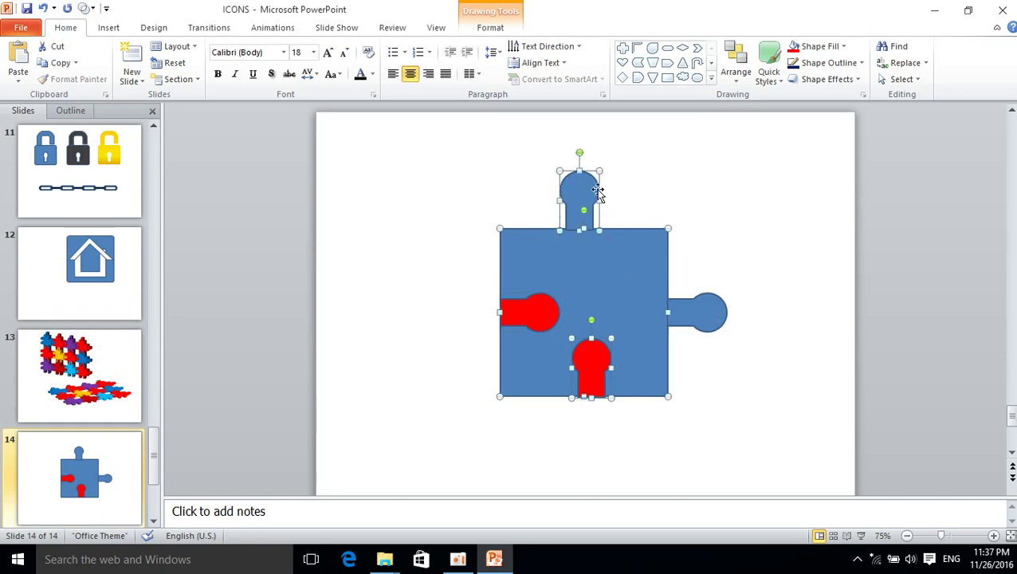
pyautogui.click(490, 29)
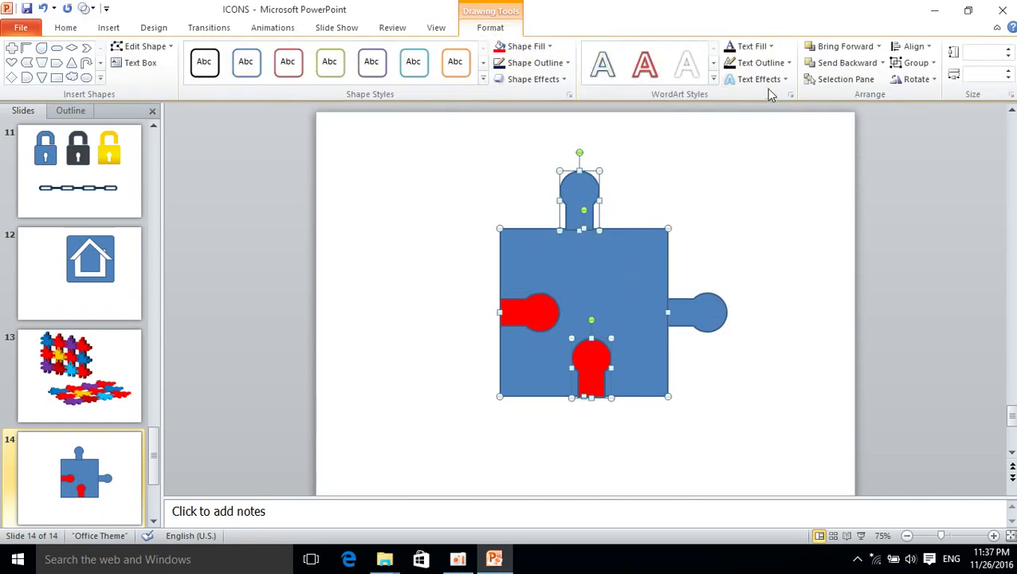
pyautogui.click(66, 28)
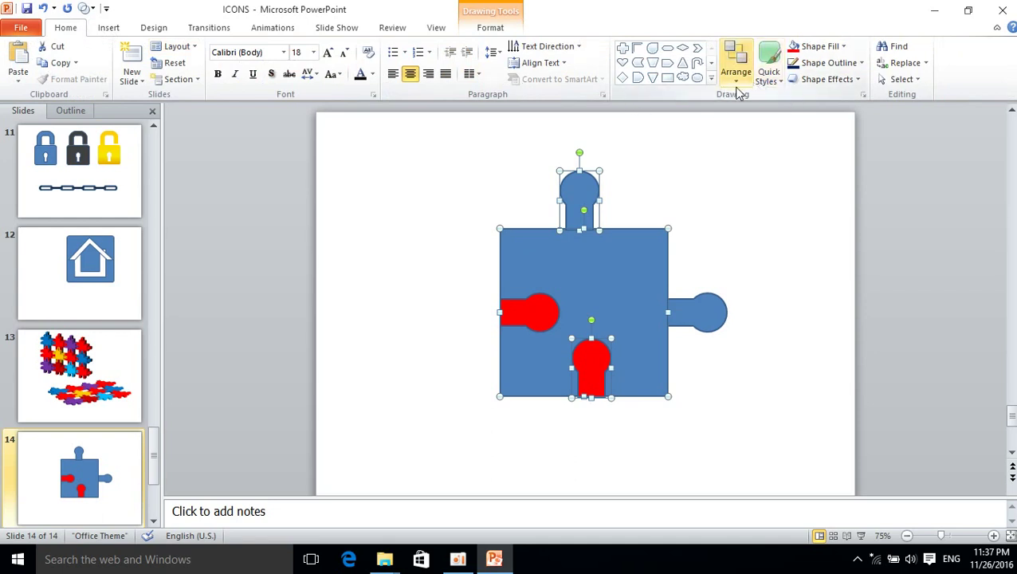
pyautogui.click(735, 70)
pyautogui.moveTo(777, 269)
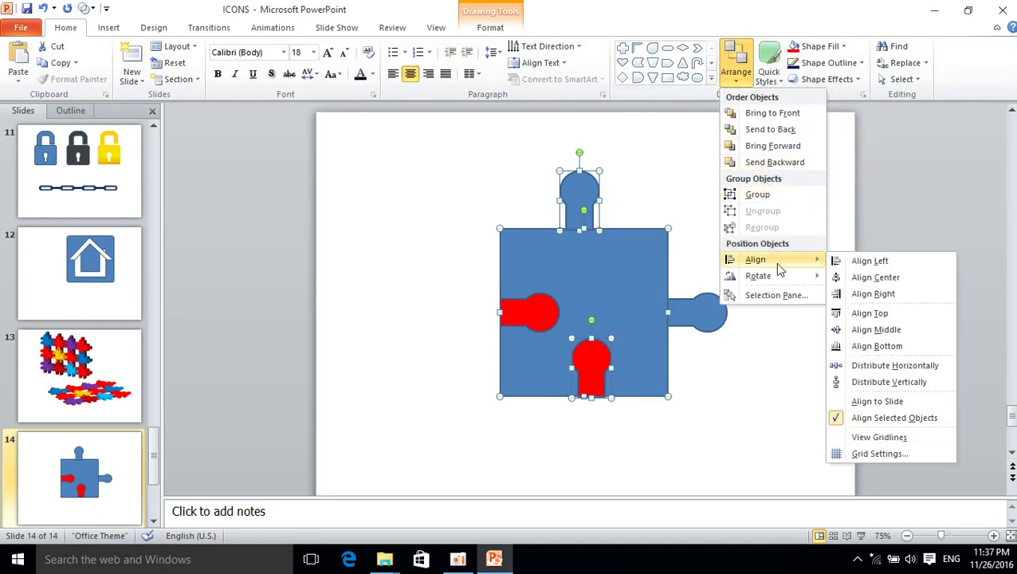
pyautogui.click(858, 277)
pyautogui.click(817, 278)
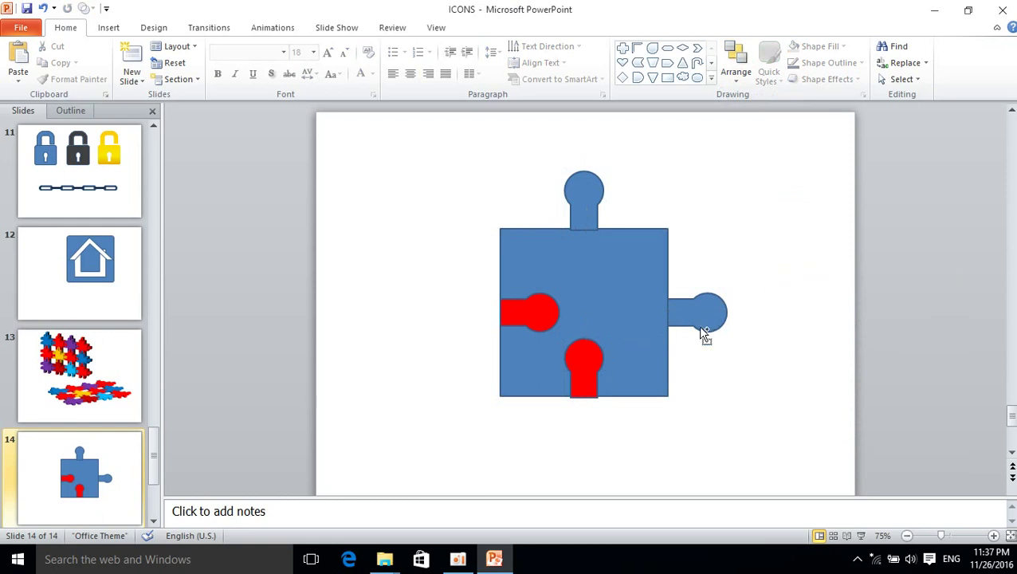
pyautogui.keyDown('shift'); pyautogui.click(568, 189); pyautogui.keyUp('shift')
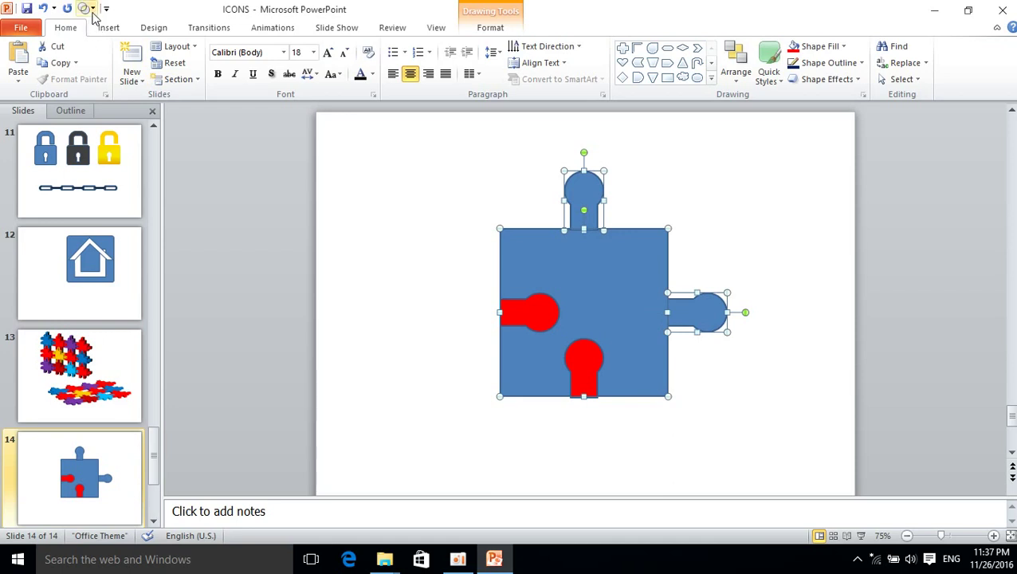
# Shape Union the blue square with its top and right knobs
pyautogui.click(93, 9)
pyautogui.click(111, 25)
pyautogui.click(274, 224)
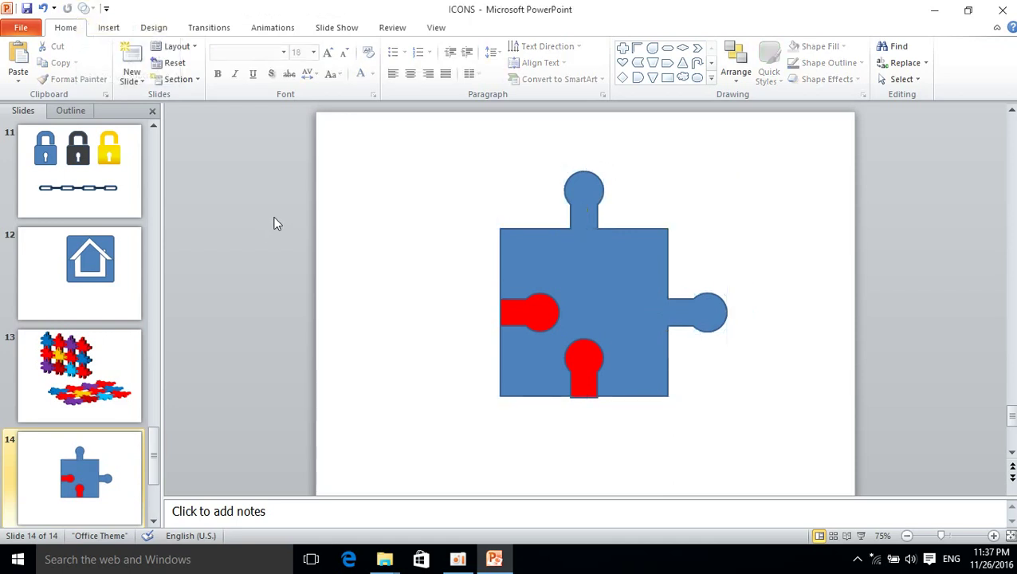
# Try uniting the red knobs with the blue piece, then undo it
pyautogui.click(534, 331)
pyautogui.keyDown('shift'); pyautogui.click(584, 357); pyautogui.keyUp('shift')
pyautogui.keyDown('shift'); pyautogui.click(602, 282); pyautogui.keyUp('shift')
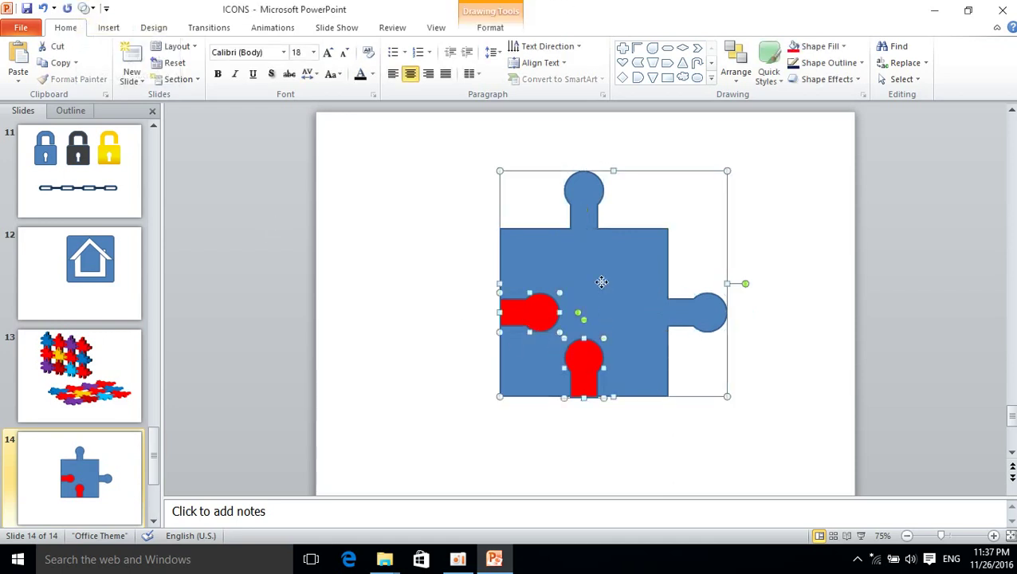
pyautogui.click(92, 9)
pyautogui.click(105, 24)
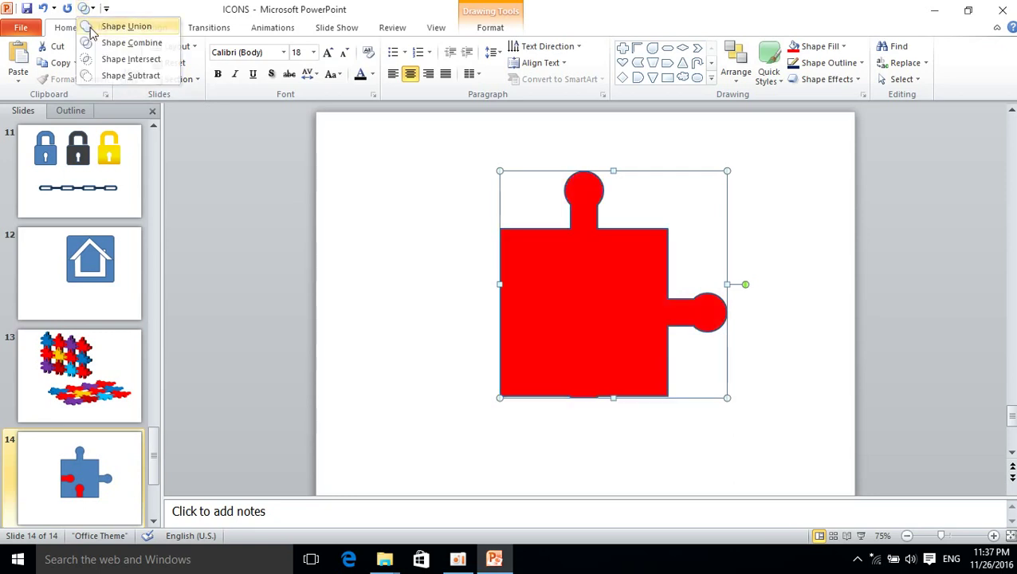
pyautogui.hotkey('ctrl', 'z')
pyautogui.click(477, 408)
pyautogui.click(594, 379)
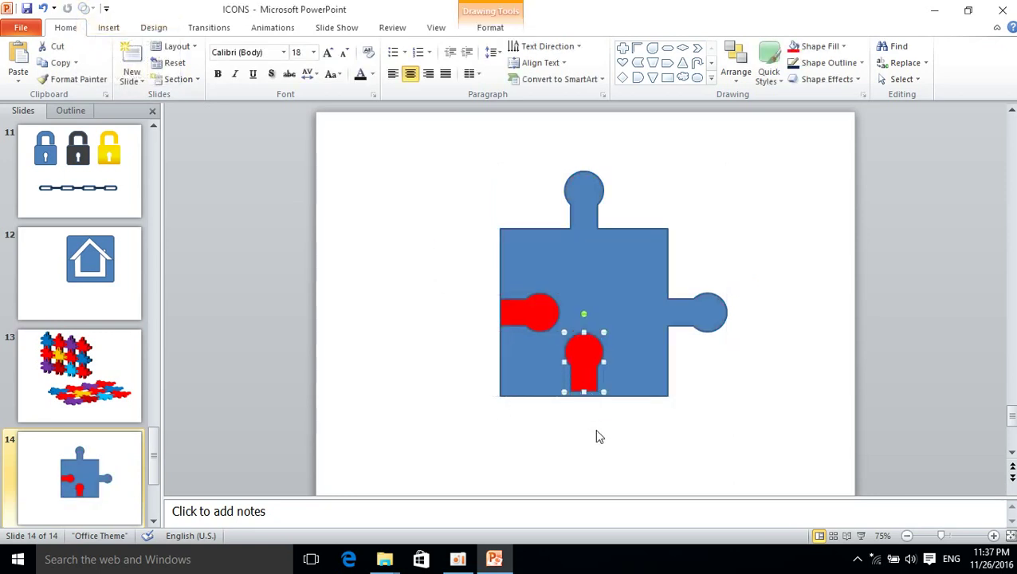
# Nudge the bottom red knob down, then select both red knobs and the blue piece
pyautogui.scroll(5, 595, 428)
pyautogui.moveTo(595, 329); pyautogui.dragTo(597, 336)
pyautogui.click(604, 403)
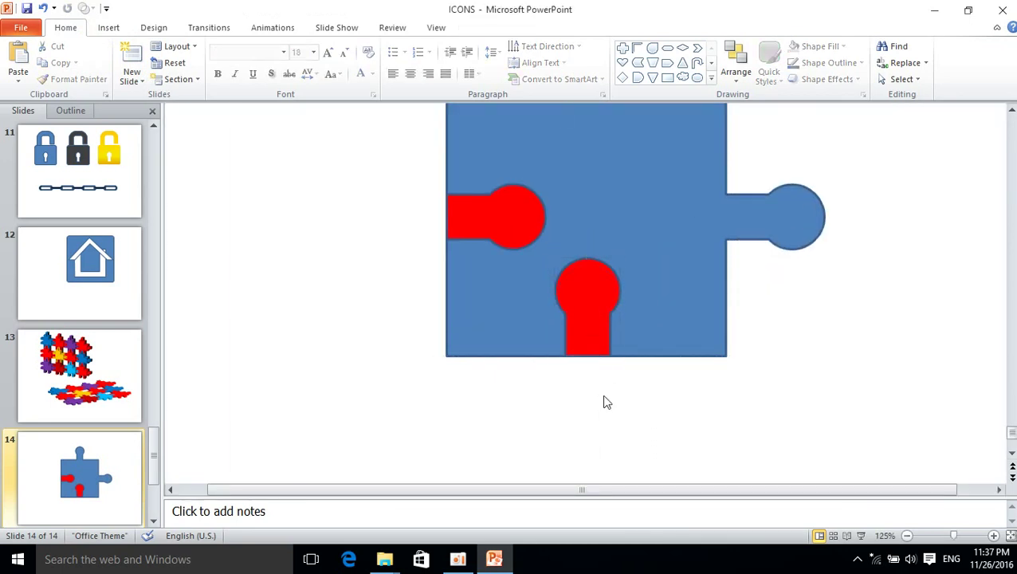
pyautogui.click(593, 335)
pyautogui.keyDown('shift'); pyautogui.click(490, 223); pyautogui.keyUp('shift')
pyautogui.keyDown('shift'); pyautogui.click(561, 200); pyautogui.keyUp('shift')
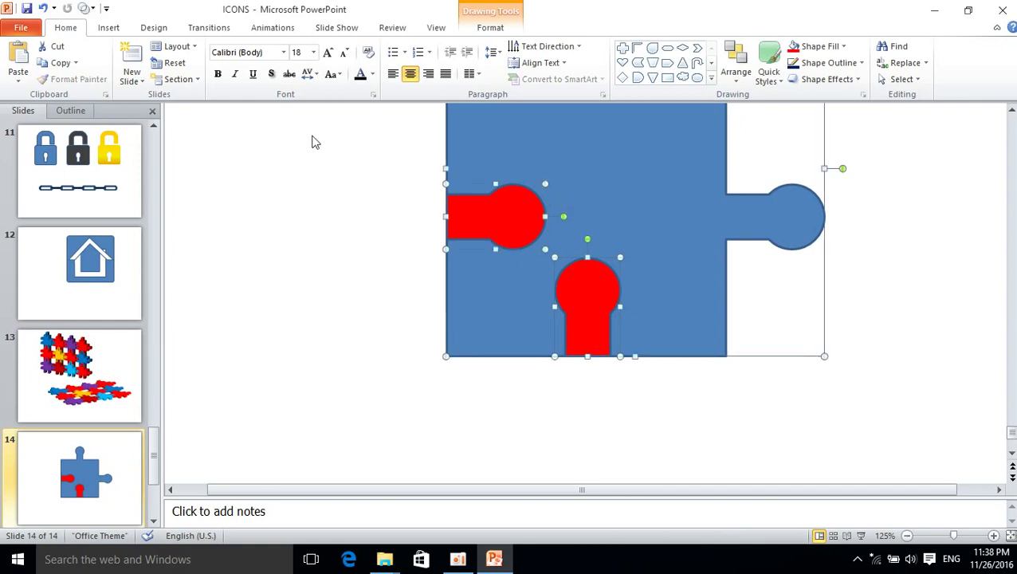
# Use Shape Combine to cut the red knobs out as sockets, after undoing a Subtract
pyautogui.click(92, 10)
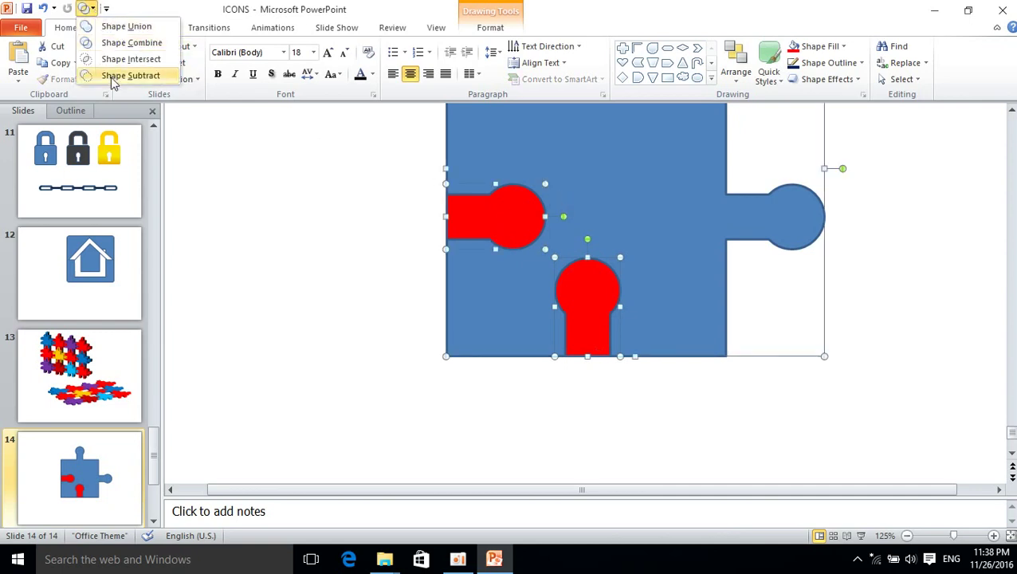
pyautogui.click(127, 75)
pyautogui.hotkey('ctrl', 'z')
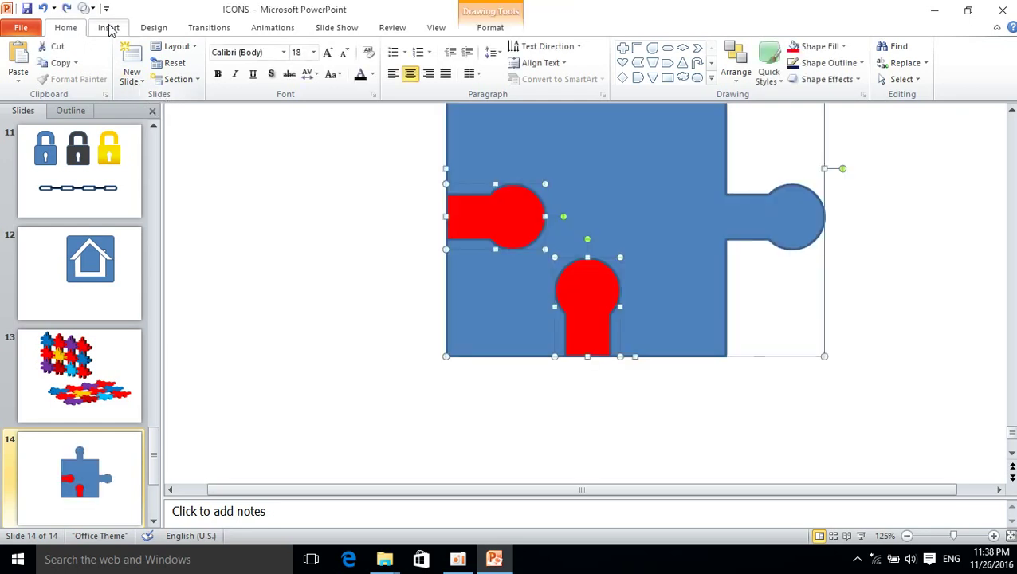
pyautogui.click(89, 8)
pyautogui.click(97, 44)
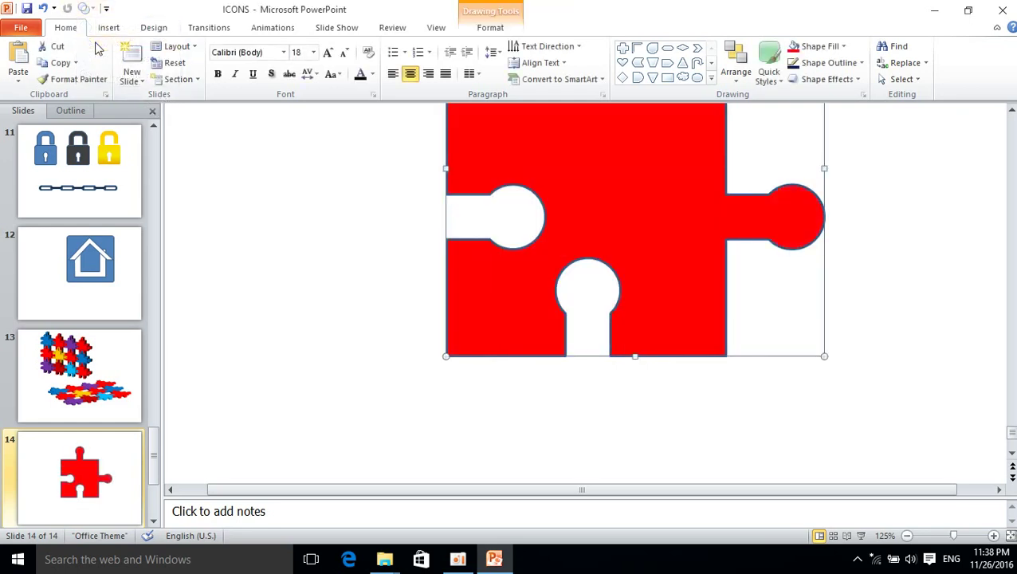
pyautogui.click(325, 239)
pyautogui.keyDown('ctrl'); pyautogui.scroll(-5, 369, 275); pyautogui.keyUp('ctrl')
pyautogui.keyDown('ctrl'); pyautogui.scroll(-1, 369, 274); pyautogui.keyUp('ctrl')
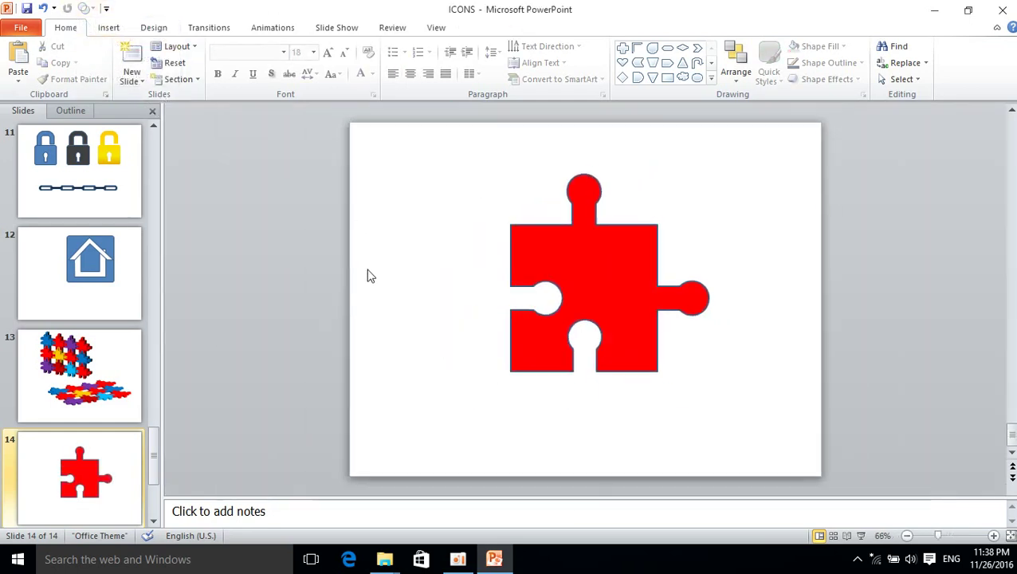
# Set the red puzzle piece's Shape Outline to No Outline
pyautogui.click(584, 277)
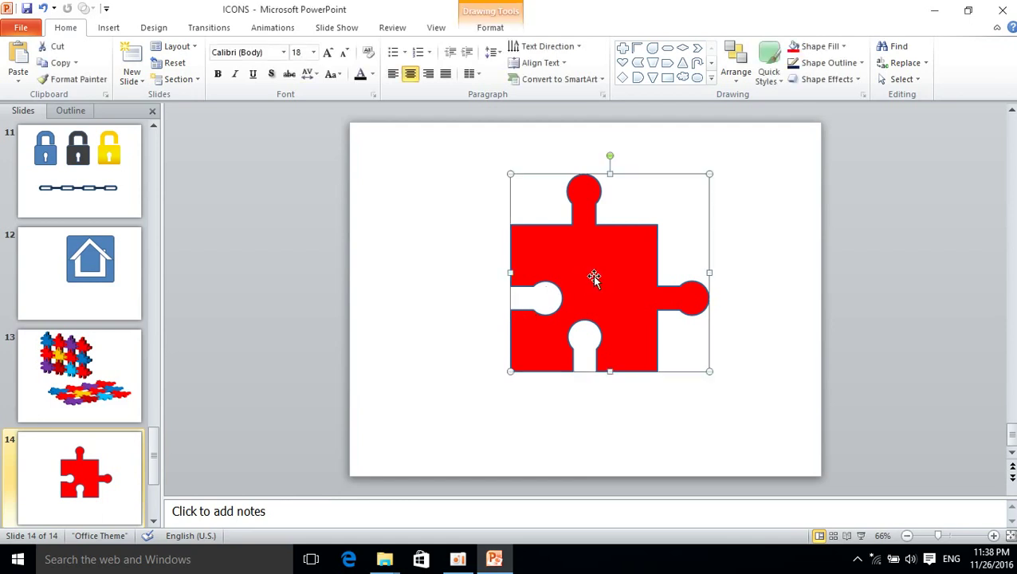
pyautogui.doubleClick(595, 276)
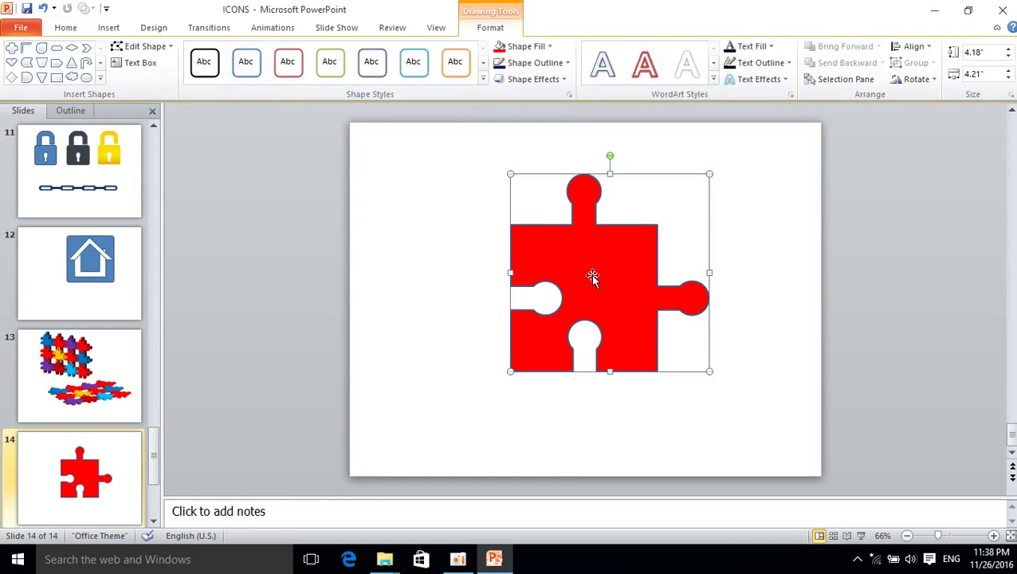
pyautogui.click(526, 63)
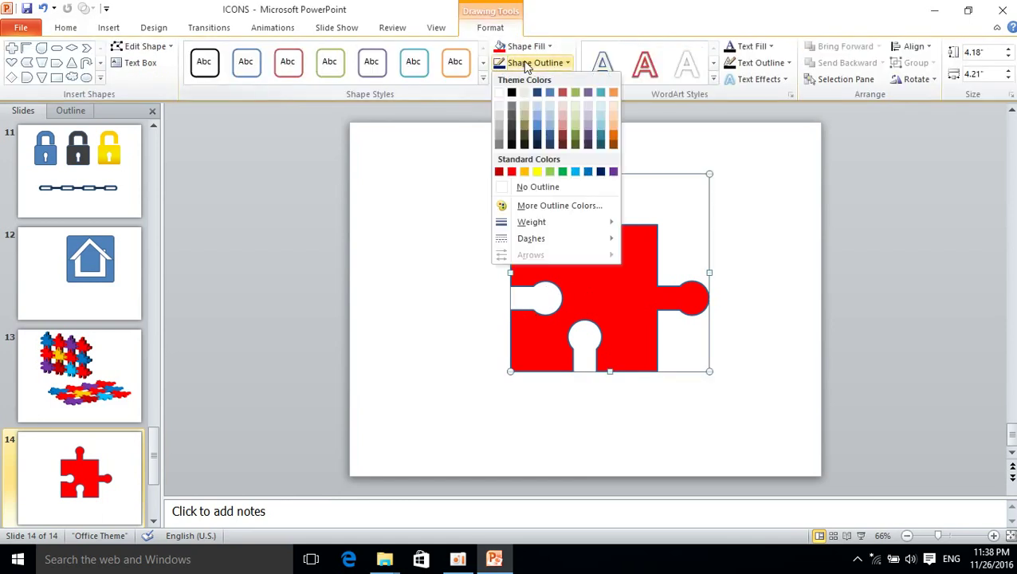
pyautogui.click(510, 186)
pyautogui.click(386, 260)
pyautogui.click(601, 266)
pyautogui.doubleClick(601, 266)
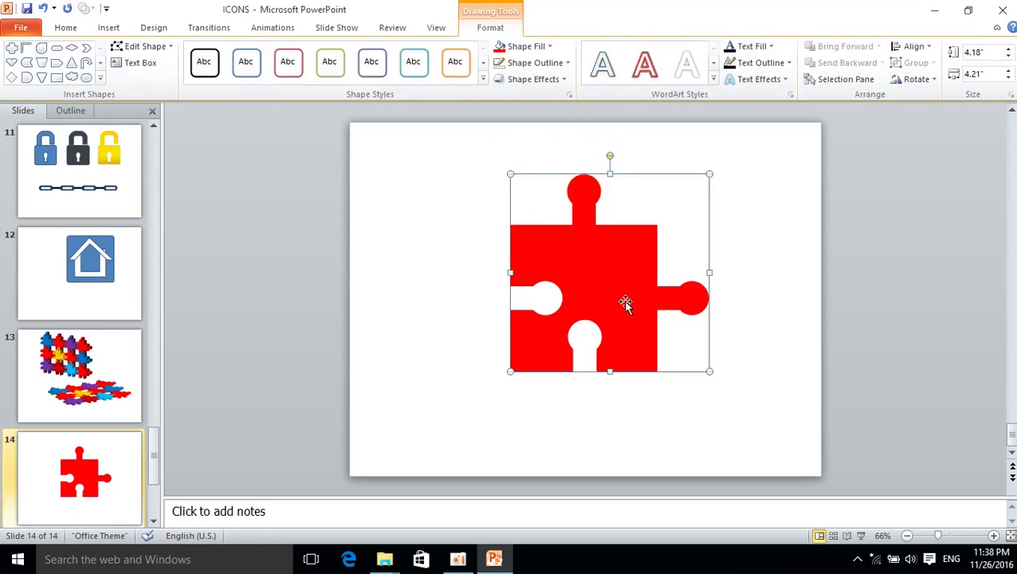
pyautogui.click(470, 391)
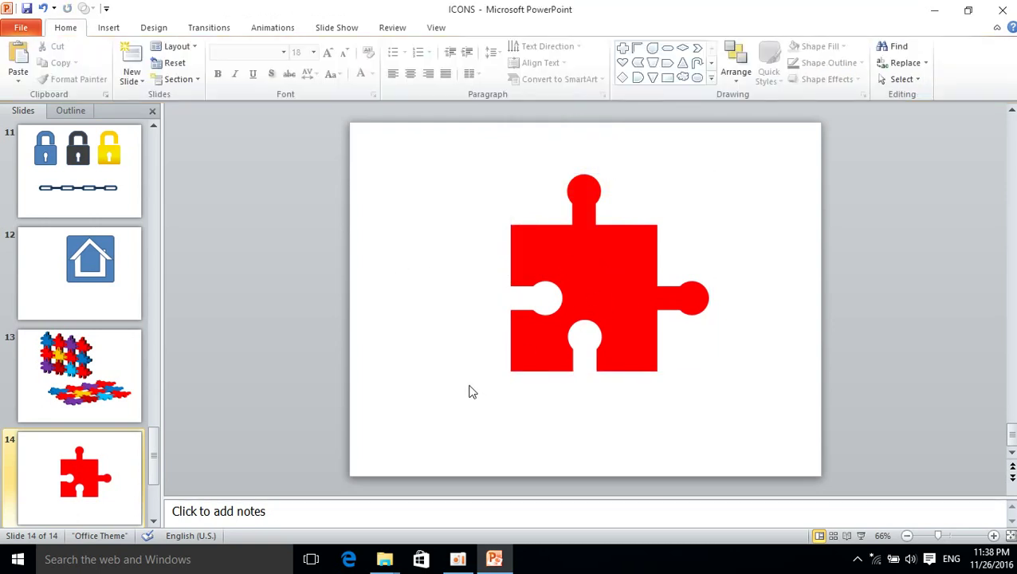
# Place the fourth puzzle-piece copy beside the others and fill the upper-left piece green
pyautogui.moveTo(629, 301)
pyautogui.mouseDown()
pyautogui.moveTo(553, 310)
pyautogui.moveTo(732, 311)
pyautogui.moveTo(706, 310)
pyautogui.moveTo(526, 173)
pyautogui.moveTo(532, 161)
pyautogui.moveTo(556, 175)
pyautogui.moveTo(692, 177)
pyautogui.mouseUp()
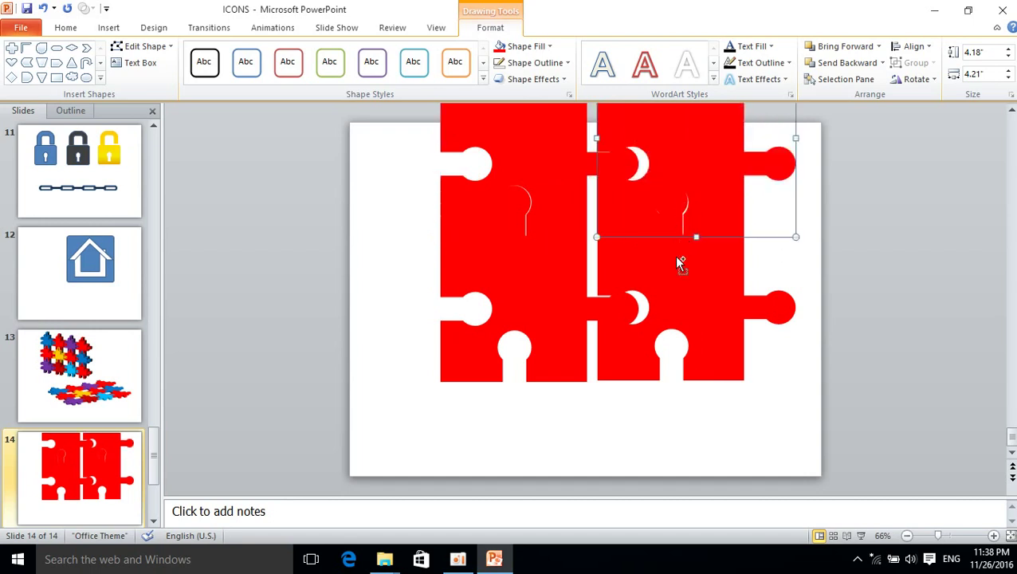
pyautogui.scroll(-3, 677, 263)
pyautogui.click(749, 253)
pyautogui.click(531, 211)
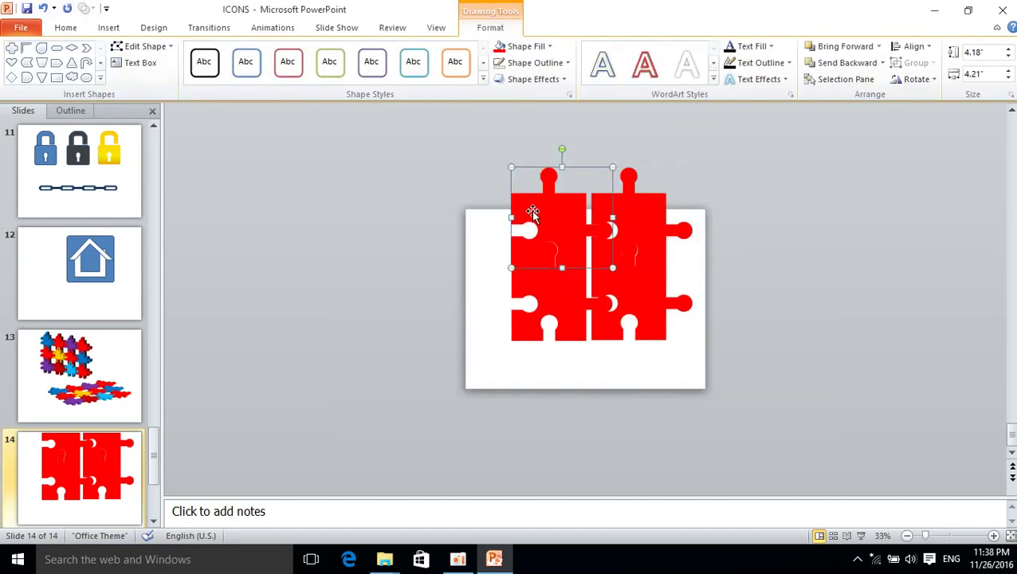
pyautogui.click(549, 46)
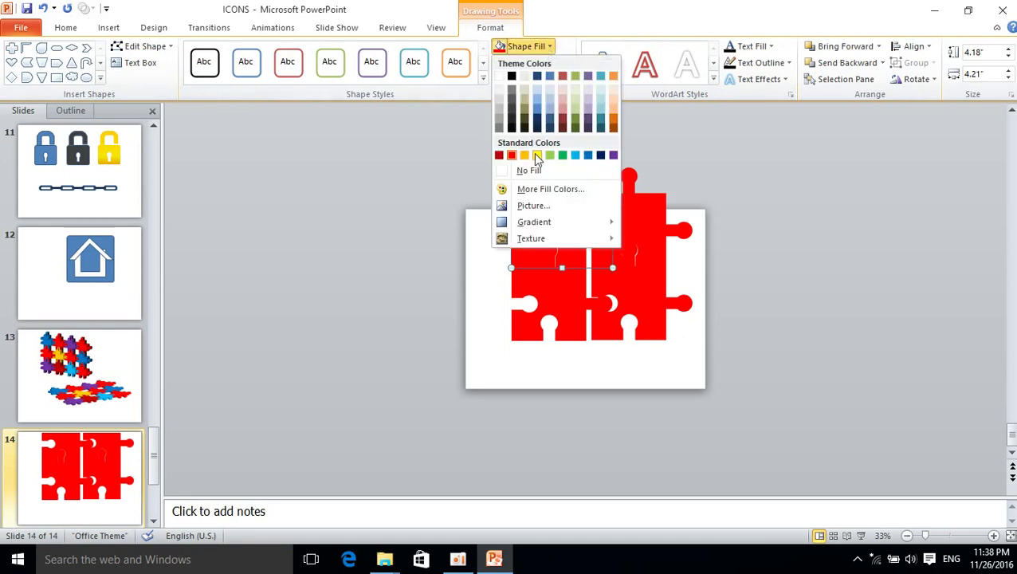
pyautogui.click(562, 156)
pyautogui.click(737, 229)
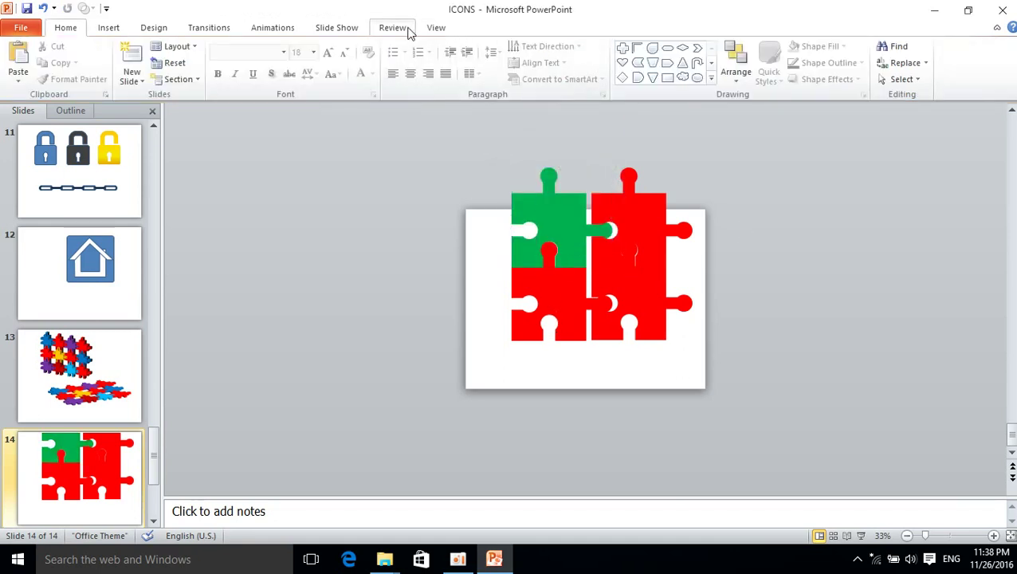
# Fill the lower-left piece yellow and the lower-right piece blue, keeping the top-right red
pyautogui.click(533, 280)
pyautogui.click(507, 51)
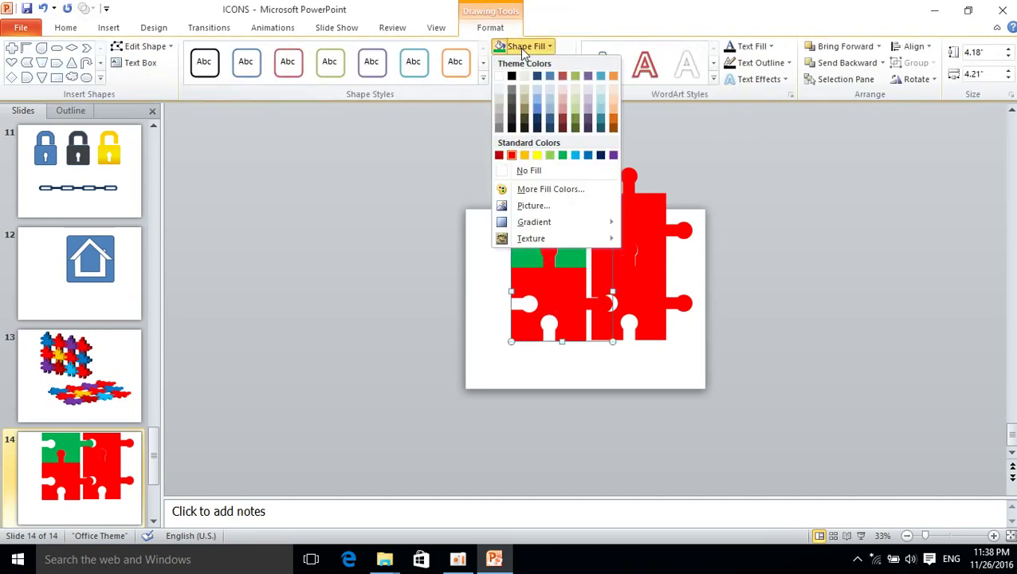
pyautogui.click(538, 155)
pyautogui.click(638, 287)
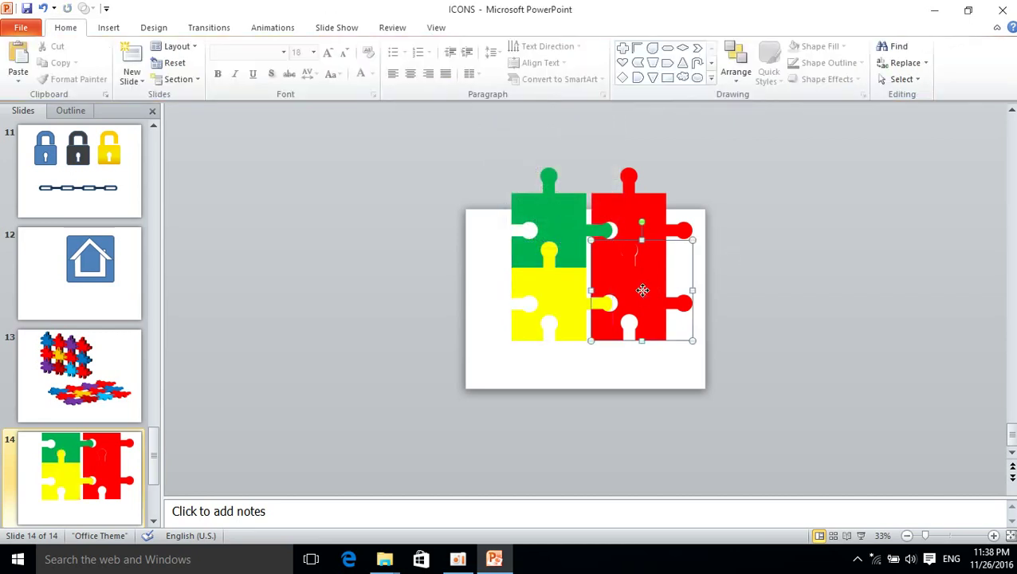
pyautogui.click(637, 227)
pyautogui.click(627, 295)
pyautogui.click(543, 49)
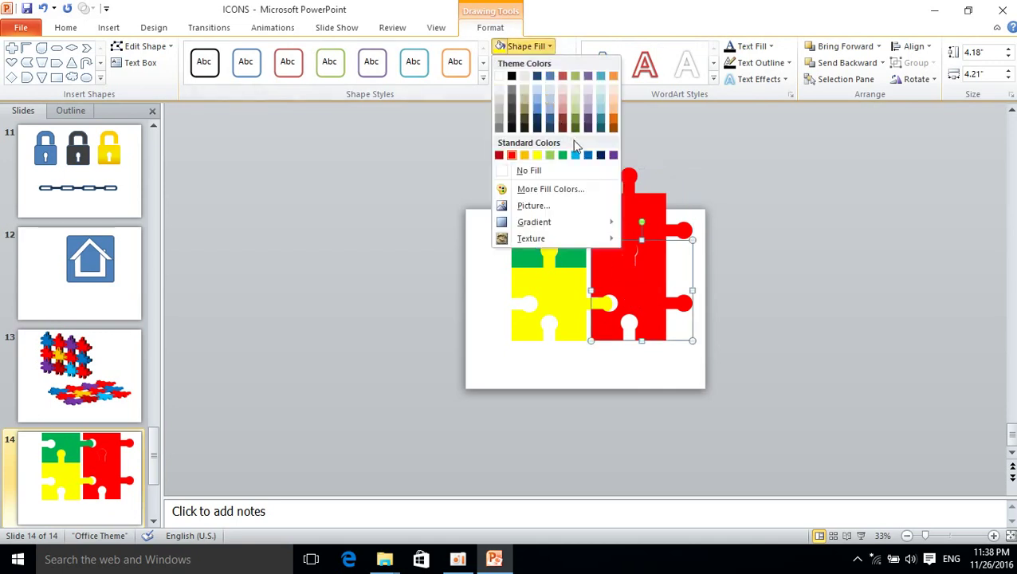
pyautogui.click(591, 156)
pyautogui.click(797, 250)
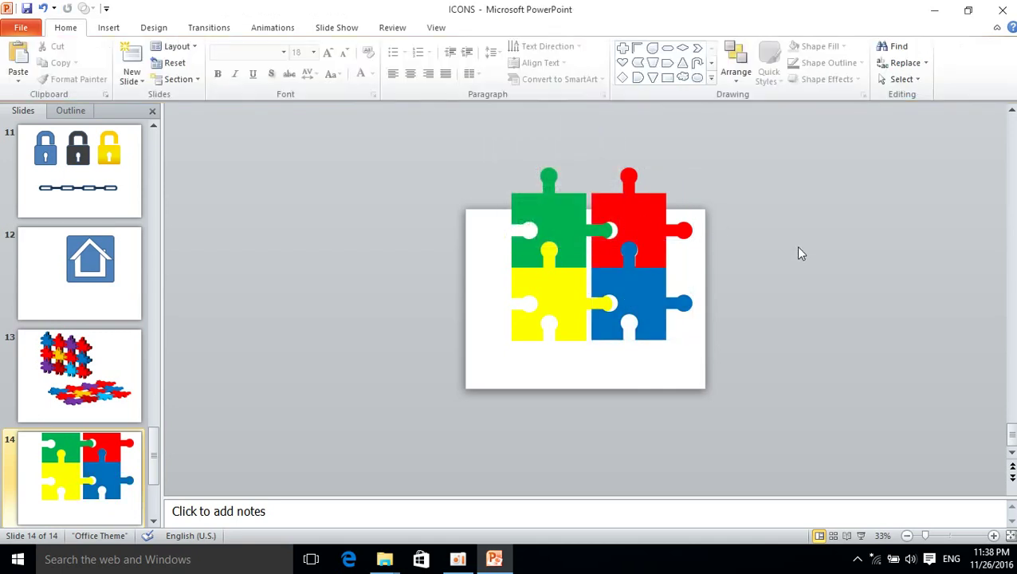
# Select all four coloured pieces and drag them down onto the slide
pyautogui.moveTo(445, 145); pyautogui.dragTo(741, 400)
pyautogui.moveTo(660, 287); pyautogui.dragTo(654, 319)
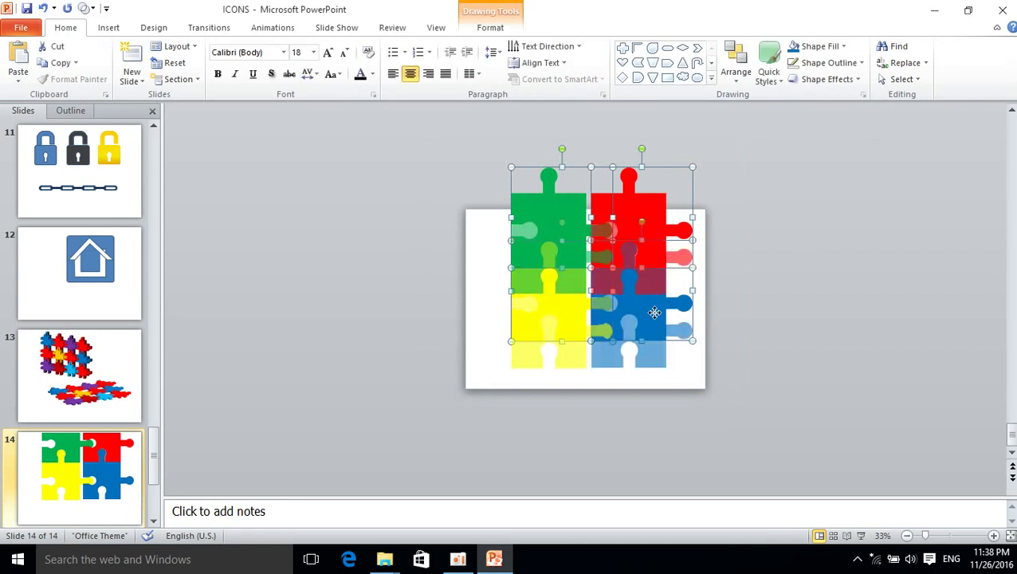
pyautogui.click(780, 271)
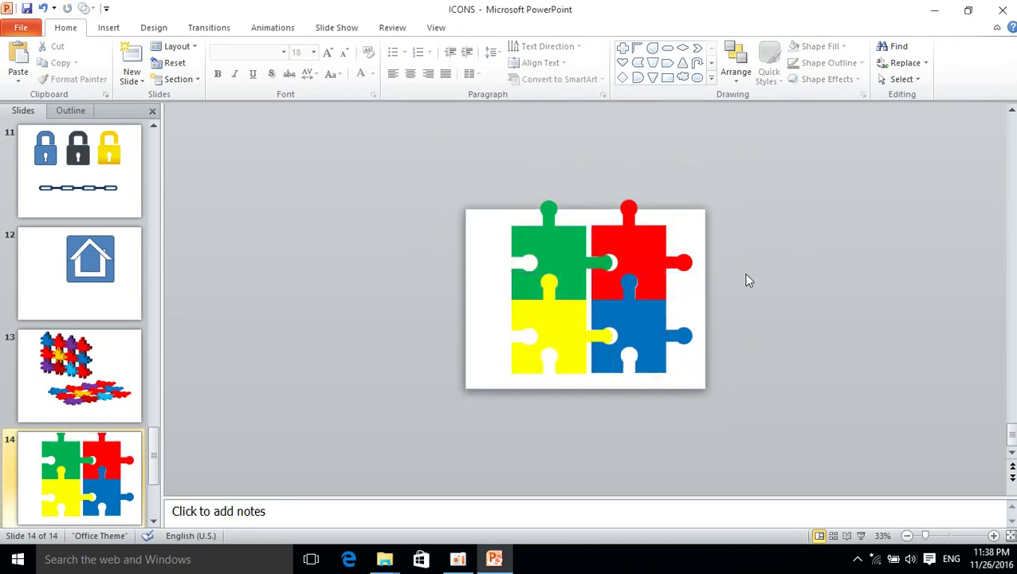
# Slide the red piece against the green one and the blue piece against yellow and red
pyautogui.scroll(3, 635, 329)
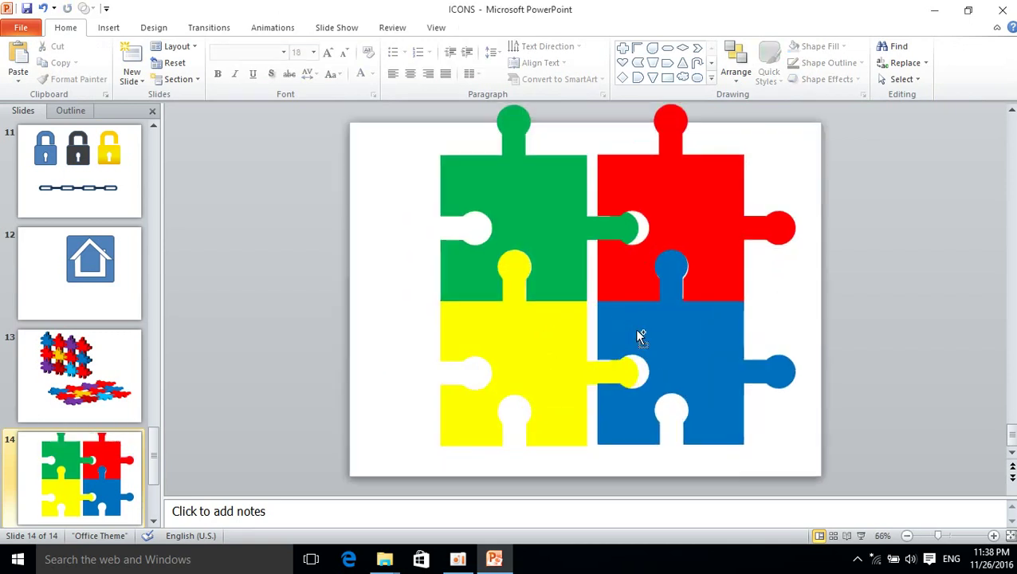
pyautogui.click(683, 229)
pyautogui.moveTo(683, 229); pyautogui.dragTo(671, 230)
pyautogui.click(808, 295)
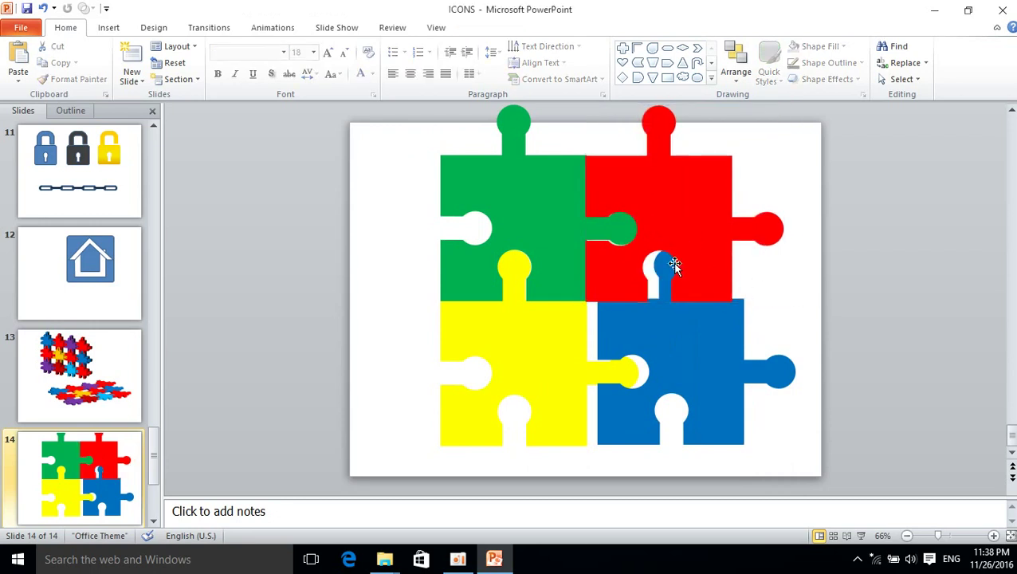
pyautogui.moveTo(700, 395)
pyautogui.mouseDown()
pyautogui.moveTo(689, 398)
pyautogui.moveTo(685, 386)
pyautogui.mouseUp()
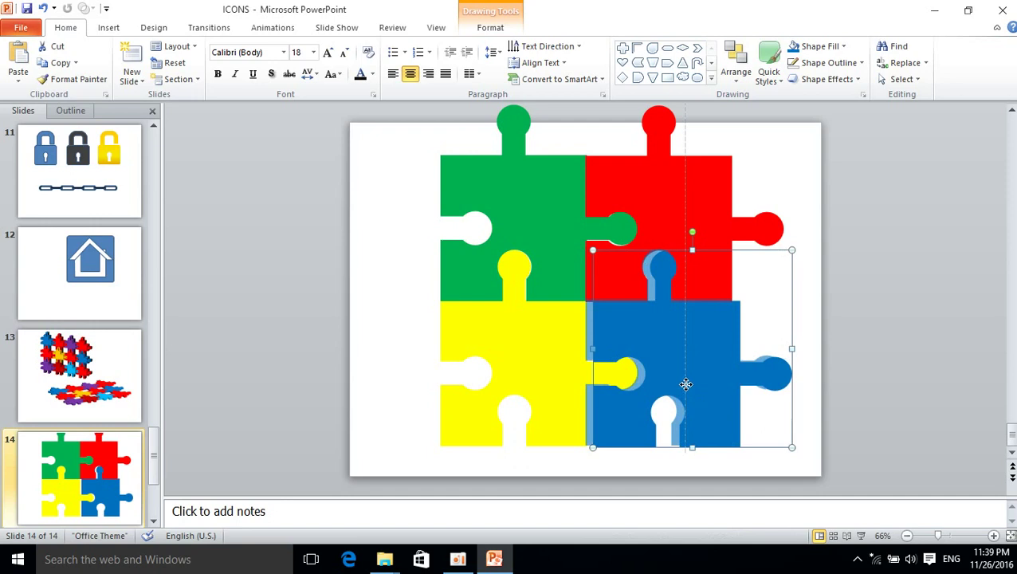
pyautogui.click(809, 355)
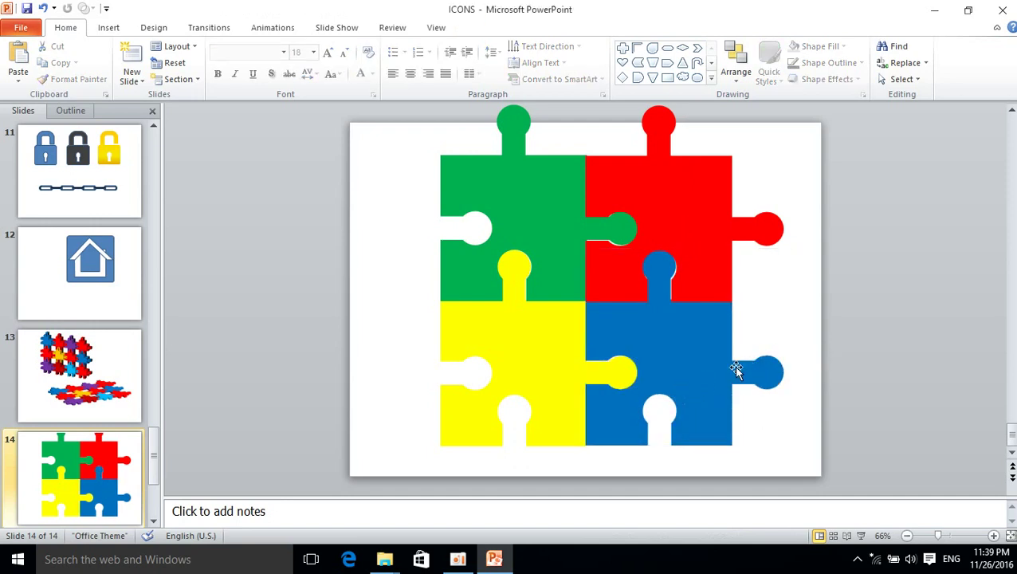
pyautogui.keyDown('ctrl'); pyautogui.scroll(1, 716, 384); pyautogui.keyUp('ctrl')
pyautogui.click(700, 370)
pyautogui.press('Right')
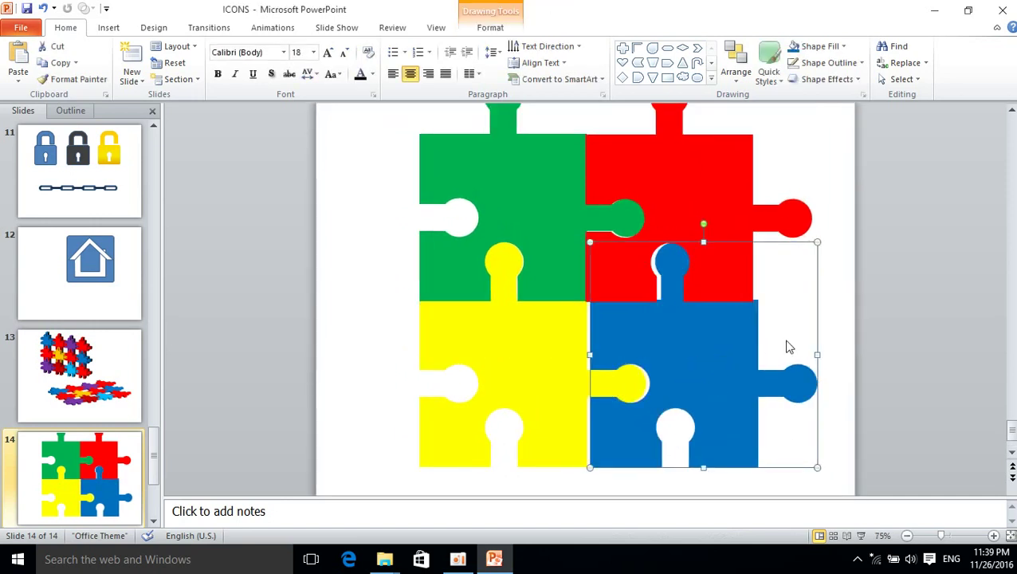
pyautogui.click(673, 199)
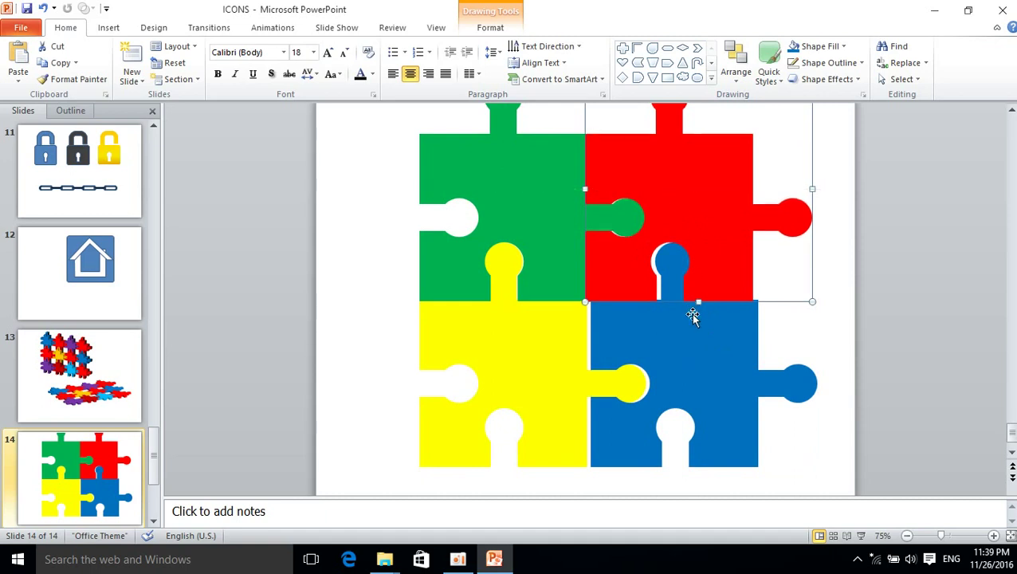
pyautogui.press('Right')
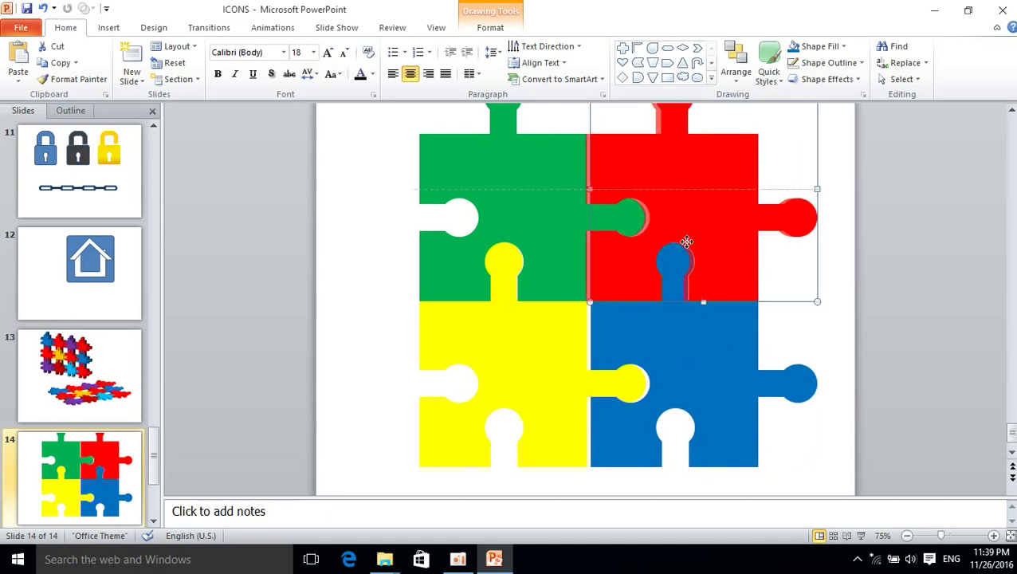
pyautogui.press('Left')
# Fine-tune the yellow and blue pieces until they meet with no gap
pyautogui.click(562, 261)
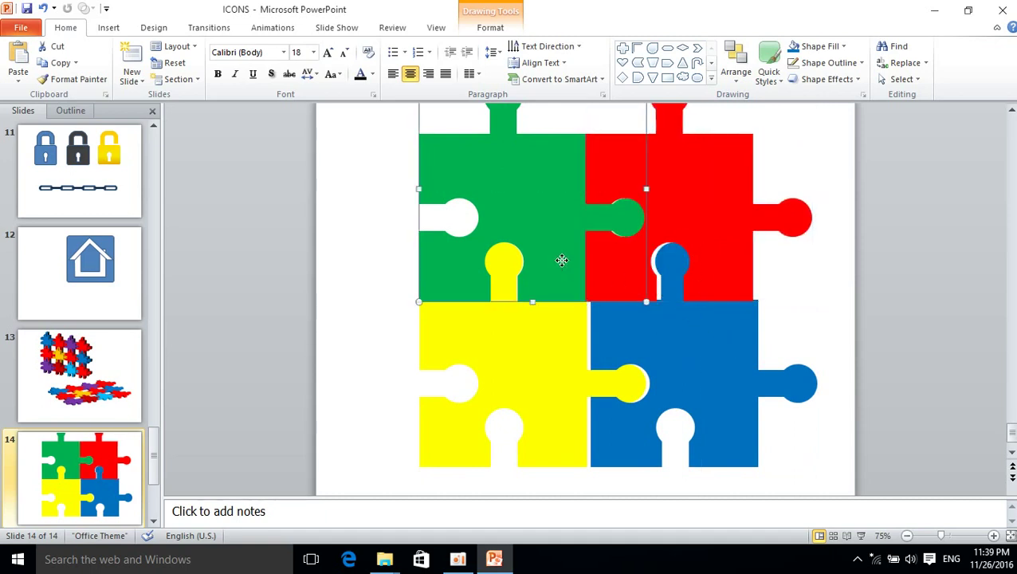
pyautogui.moveTo(661, 359); pyautogui.dragTo(656, 359)
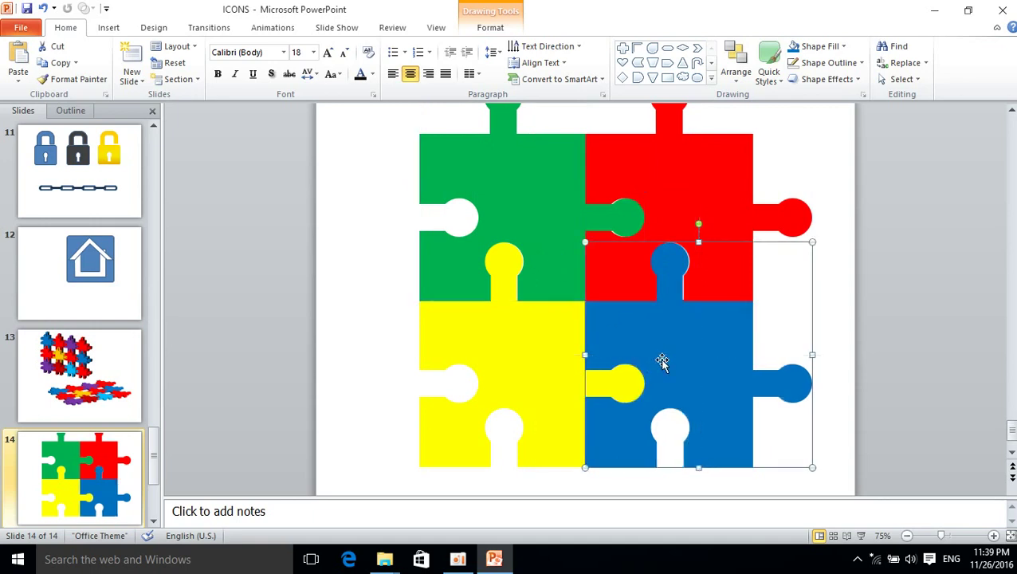
pyautogui.click(540, 381)
pyautogui.moveTo(631, 383); pyautogui.dragTo(578, 379)
pyautogui.click(699, 377)
pyautogui.moveTo(699, 377); pyautogui.dragTo(706, 377)
pyautogui.keyDown('ctrl'); pyautogui.scroll(5, 701, 377); pyautogui.keyUp('ctrl')
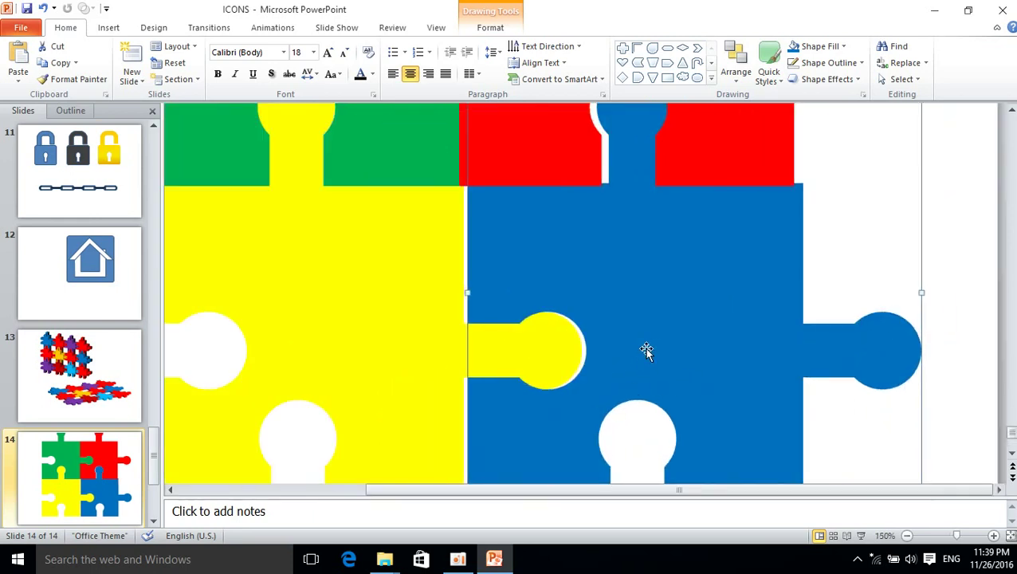
pyautogui.moveTo(336, 322); pyautogui.dragTo(342, 324)
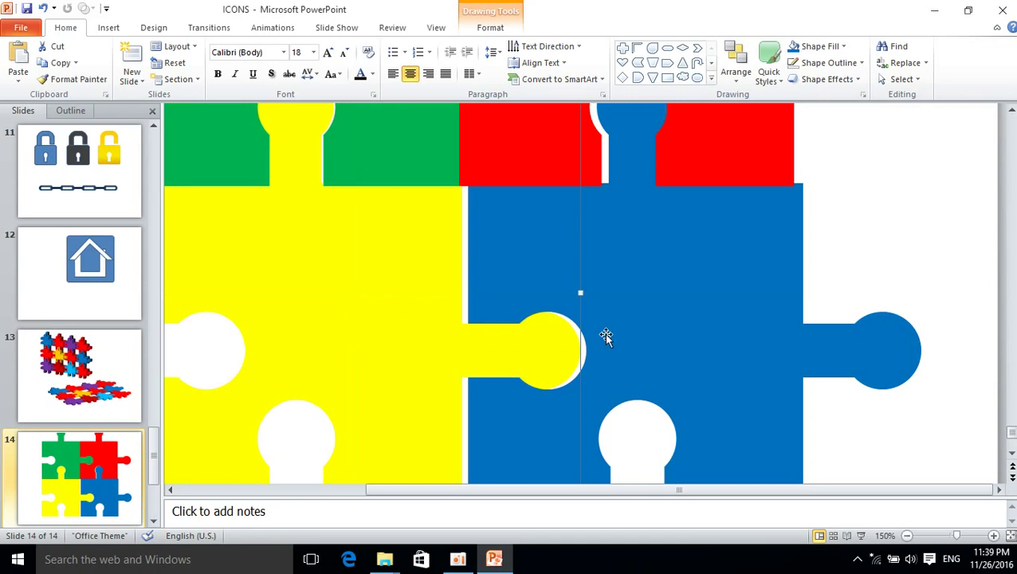
pyautogui.moveTo(606, 336); pyautogui.dragTo(625, 341)
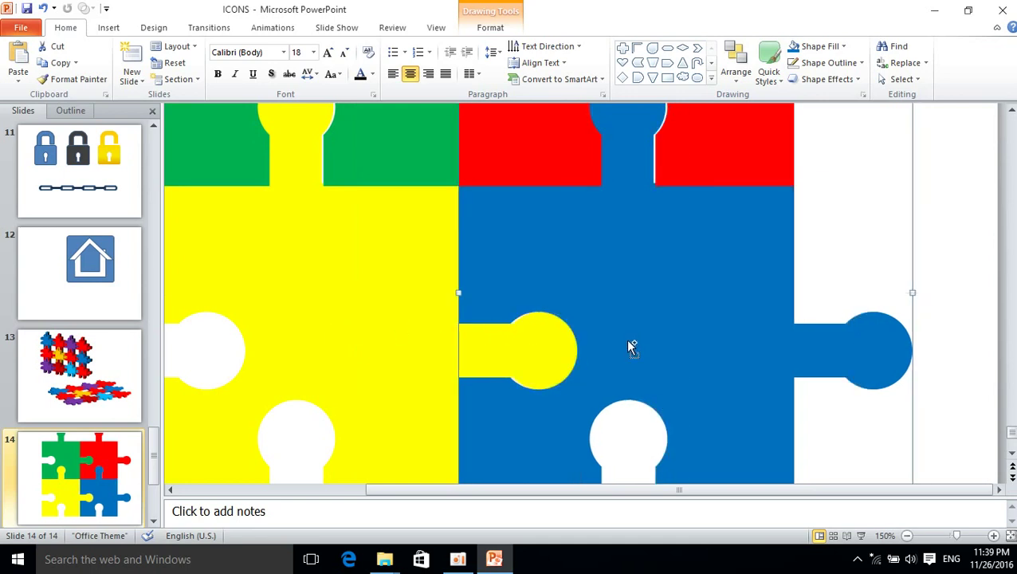
pyautogui.scroll(-5, 630, 347)
pyautogui.scroll(-1, 638, 345)
pyautogui.click(870, 272)
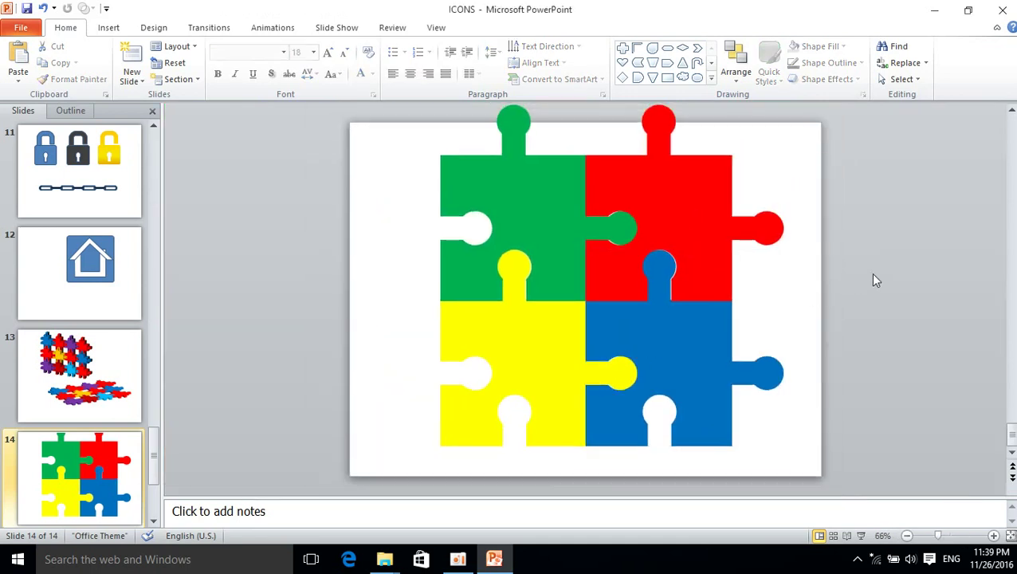
pyautogui.click(707, 241)
pyautogui.click(813, 257)
# Duplicate the four-piece block to the right, making two blocks side by side
pyautogui.scroll(-4, 761, 319)
pyautogui.scroll(3, 574, 279)
pyautogui.scroll(3, 570, 278)
pyautogui.scroll(-2, 578, 279)
pyautogui.scroll(-4, 588, 283)
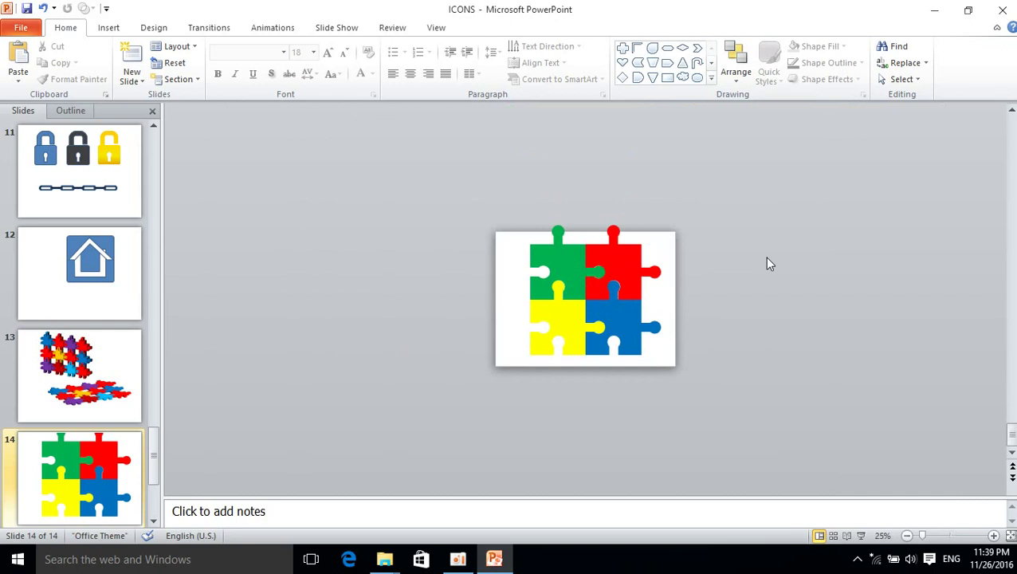
pyautogui.moveTo(454, 171); pyautogui.dragTo(768, 425)
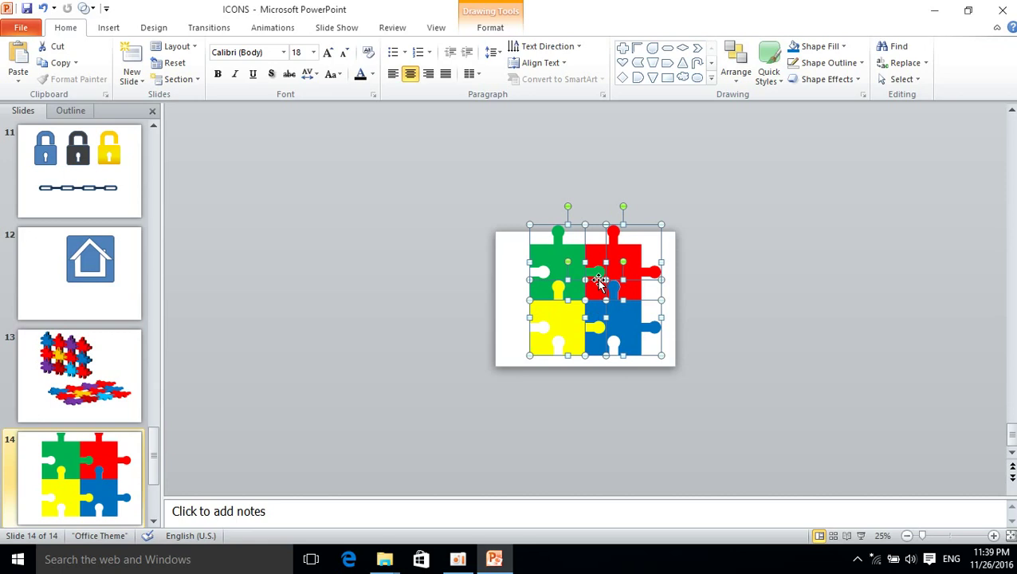
pyautogui.moveTo(603, 287); pyautogui.dragTo(709, 283)
pyautogui.click(857, 294)
# Copy another set of green, red, yellow and blue pieces upward to add rows
pyautogui.keyDown('ctrl'); pyautogui.scroll(4, 762, 311); pyautogui.keyUp('ctrl')
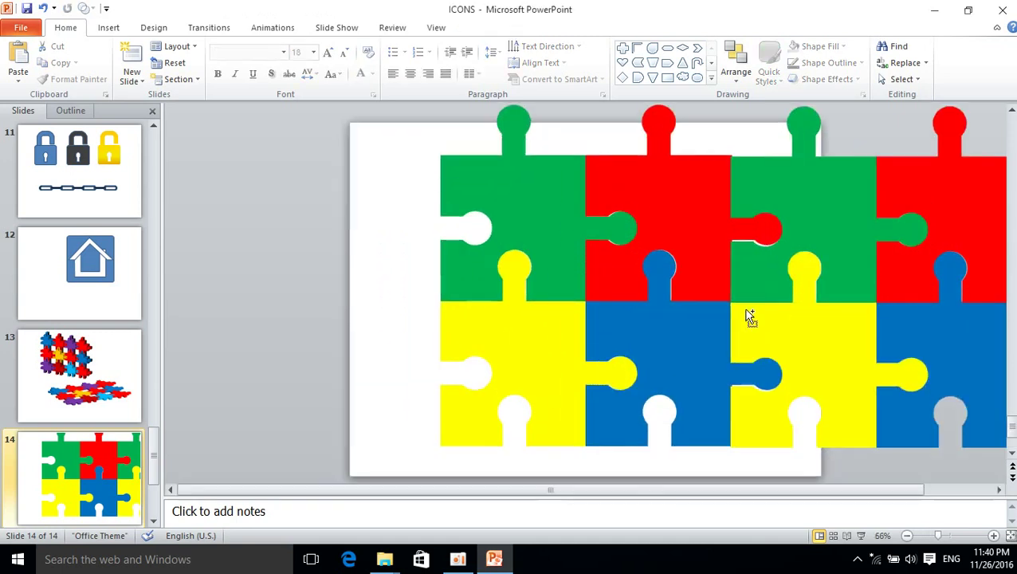
pyautogui.keyDown('ctrl'); pyautogui.scroll(-4, 750, 317); pyautogui.keyUp('ctrl')
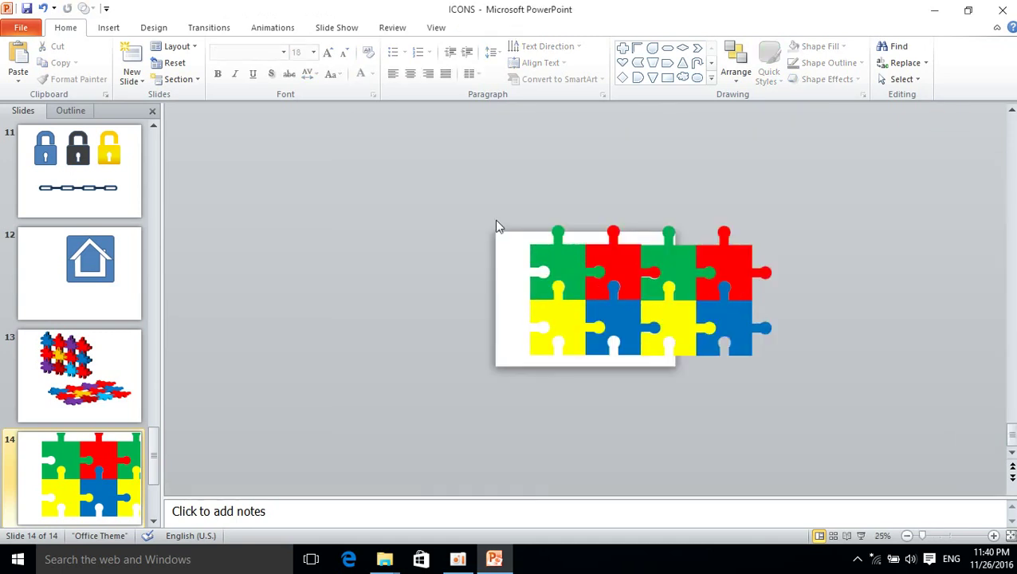
pyautogui.click(738, 267)
pyautogui.keyDown('shift'); pyautogui.click(704, 275); pyautogui.keyUp('shift')
pyautogui.keyDown('shift'); pyautogui.click(683, 316); pyautogui.keyUp('shift')
pyautogui.keyDown('shift'); pyautogui.click(734, 333); pyautogui.keyUp('shift')
pyautogui.moveTo(736, 323)
pyautogui.mouseDown()
pyautogui.moveTo(627, 213)
pyautogui.moveTo(732, 214)
pyautogui.mouseUp()
pyautogui.click(831, 219)
# Select the whole grid and check its layering options, leaving them unchanged
pyautogui.scroll(-2, 851, 235)
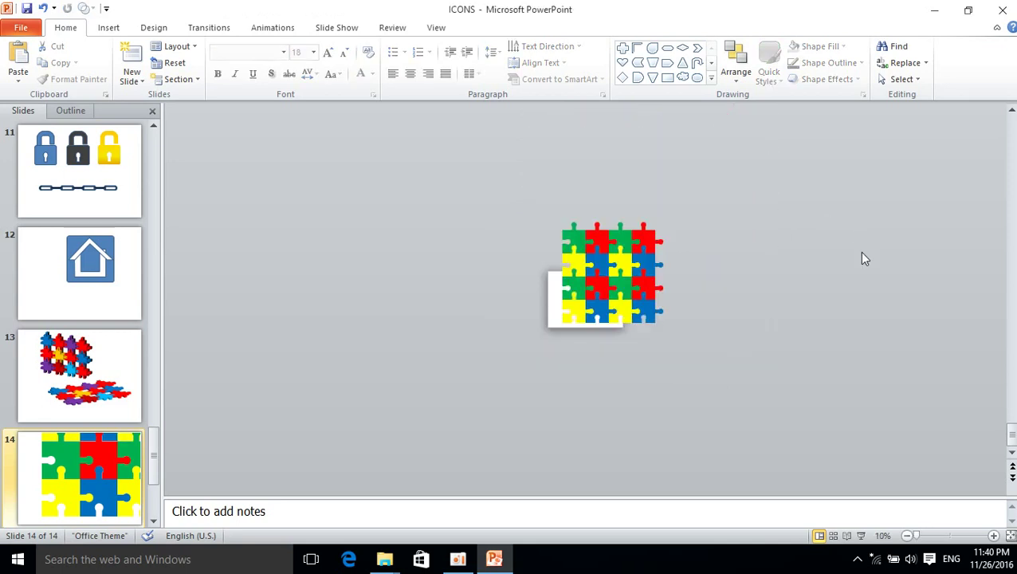
pyautogui.moveTo(480, 174); pyautogui.dragTo(748, 405)
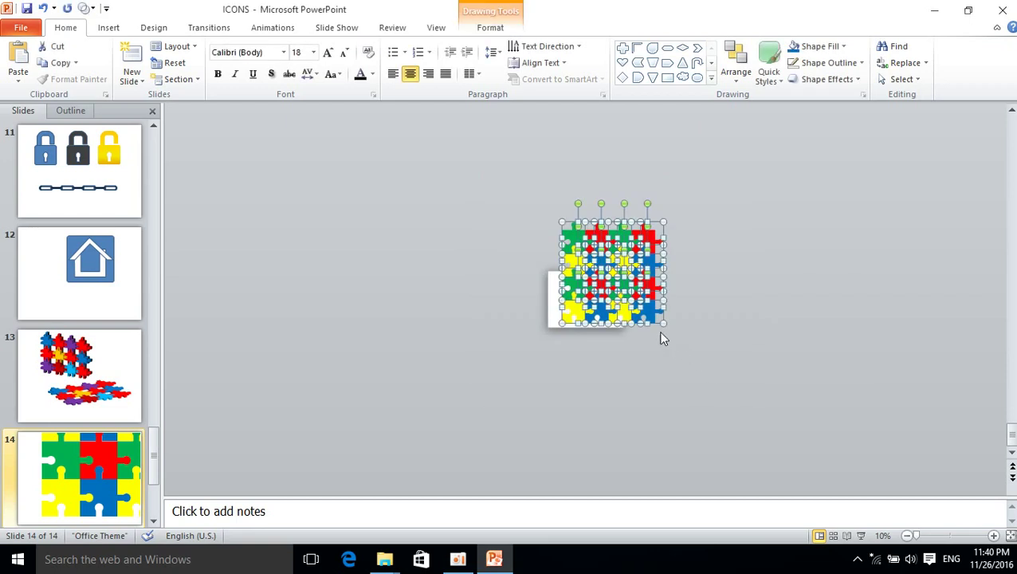
pyautogui.rightClick(644, 303)
pyautogui.moveTo(710, 415)
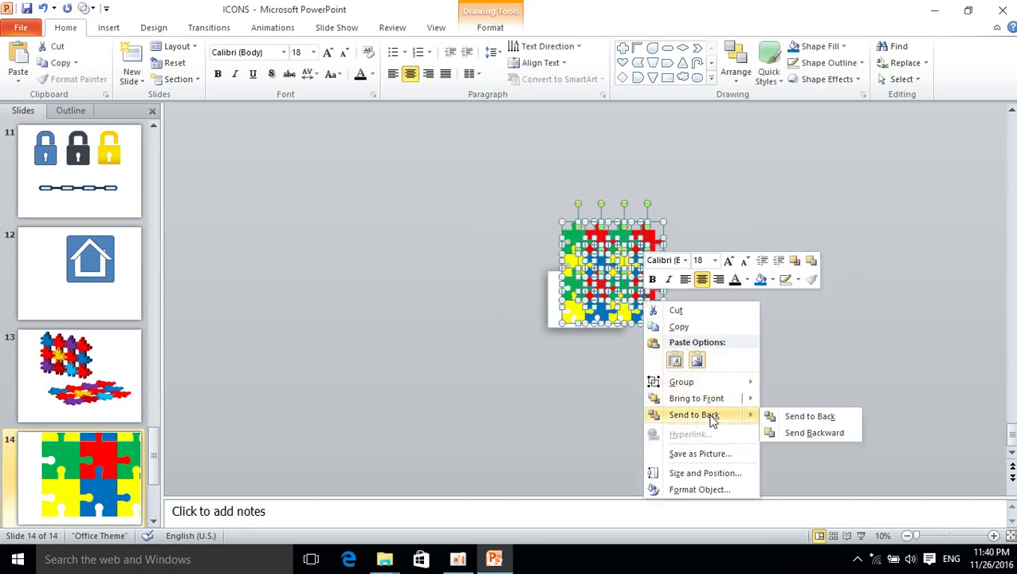
pyautogui.click(765, 339)
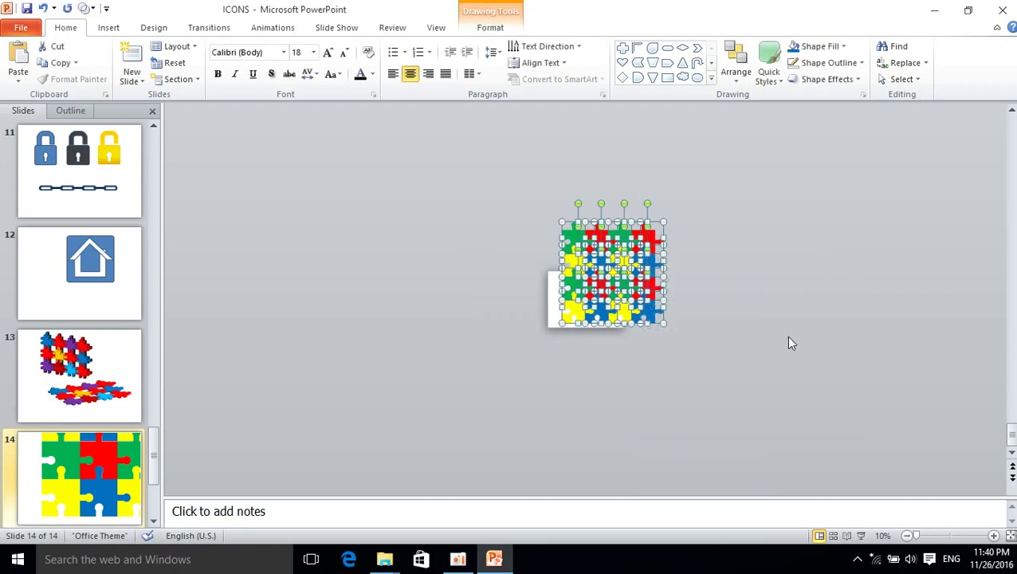
pyautogui.click(714, 294)
# Reselect every piece of the 4×4 grid to prepare for grouping
pyautogui.scroll(4, 713, 293)
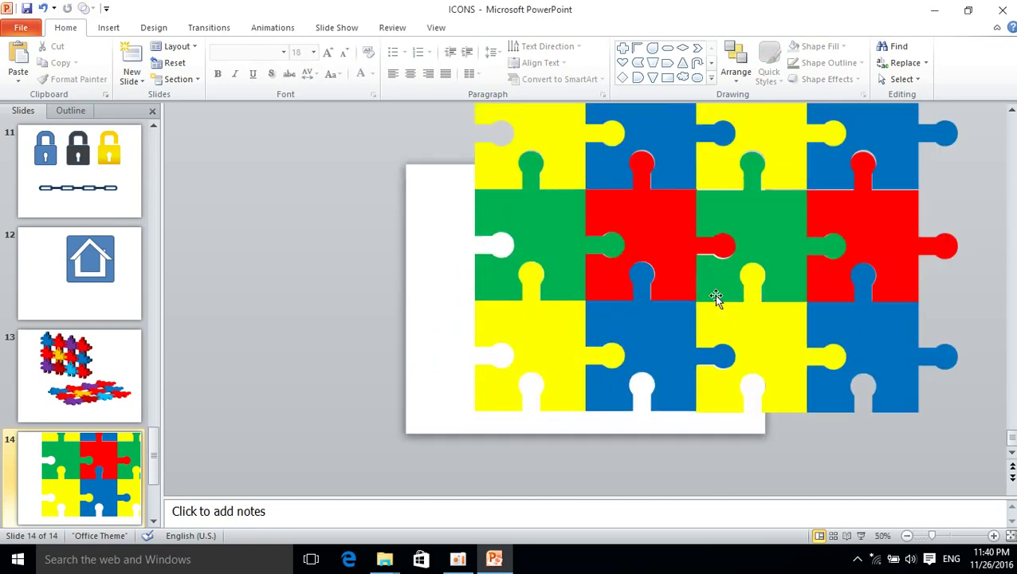
pyautogui.scroll(1, 716, 296)
pyautogui.scroll(1, 716, 297)
pyautogui.scroll(1, 716, 297)
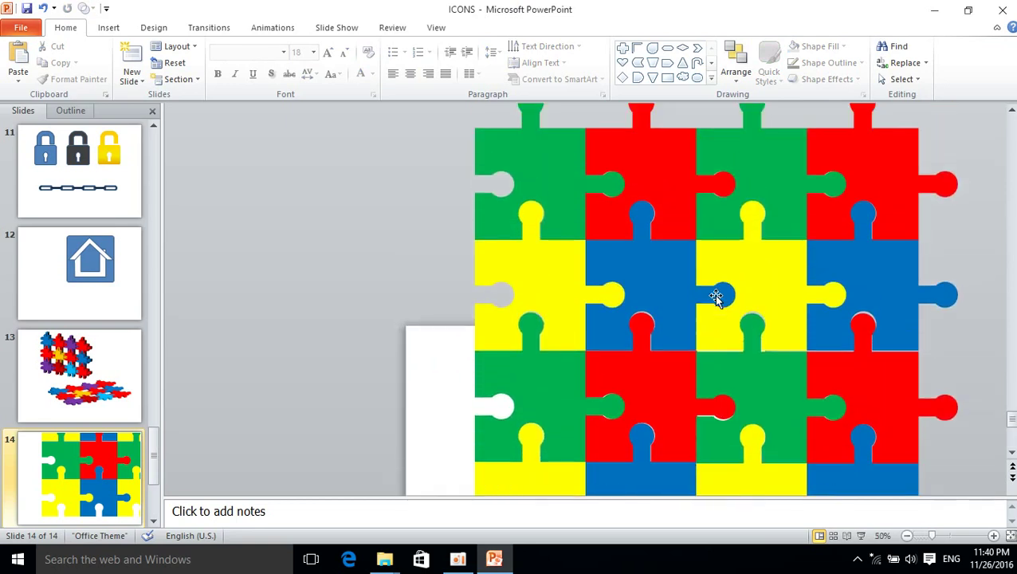
pyautogui.scroll(-4, 718, 299)
pyautogui.moveTo(484, 202); pyautogui.dragTo(767, 385)
pyautogui.rightClick(647, 290)
# Group the selected puzzle pieces into one object
pyautogui.moveTo(705, 374)
pyautogui.click(800, 375)
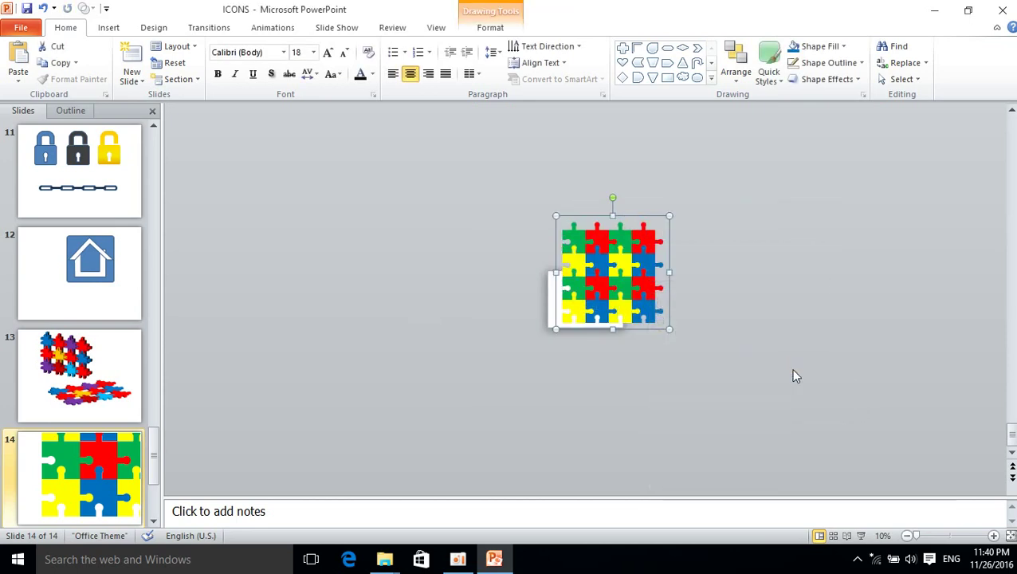
pyautogui.click(687, 332)
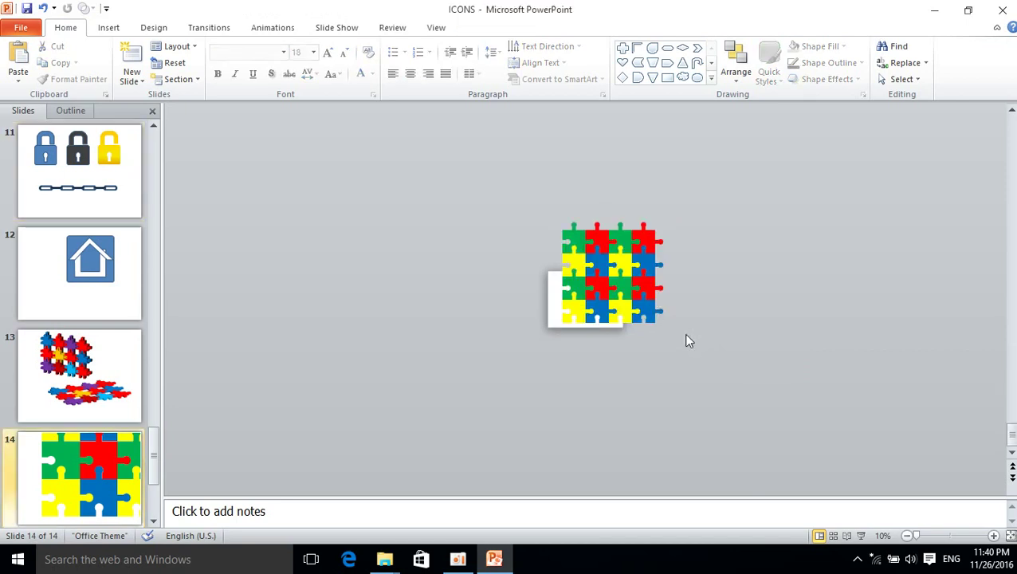
# Move the grouped puzzle onto slide 14 and shrink it to fit within the slide borders
pyautogui.keyDown('ctrl'); pyautogui.scroll(4, 683, 362); pyautogui.keyUp('ctrl')
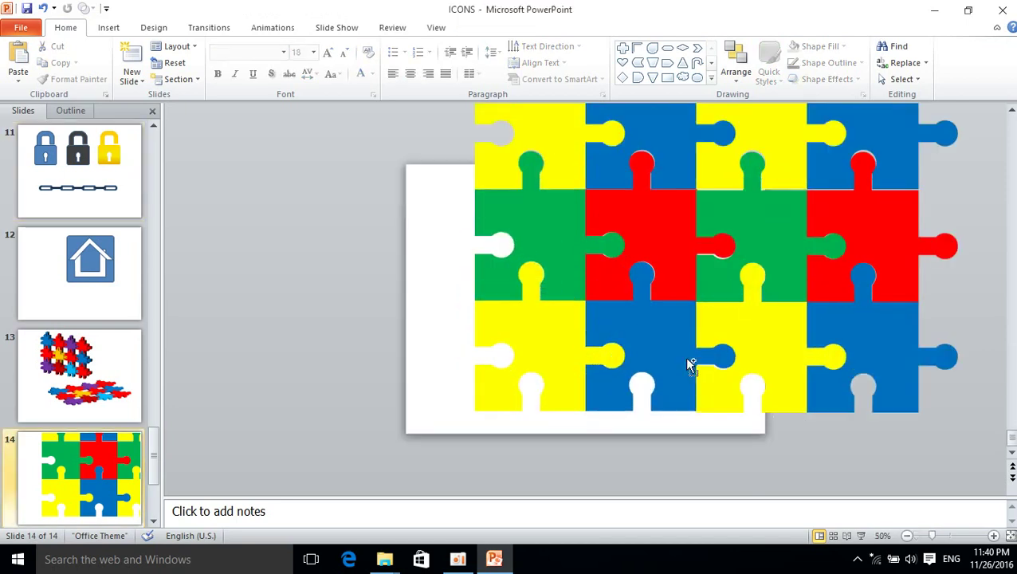
pyautogui.click(783, 376)
pyautogui.moveTo(783, 376); pyautogui.dragTo(661, 420)
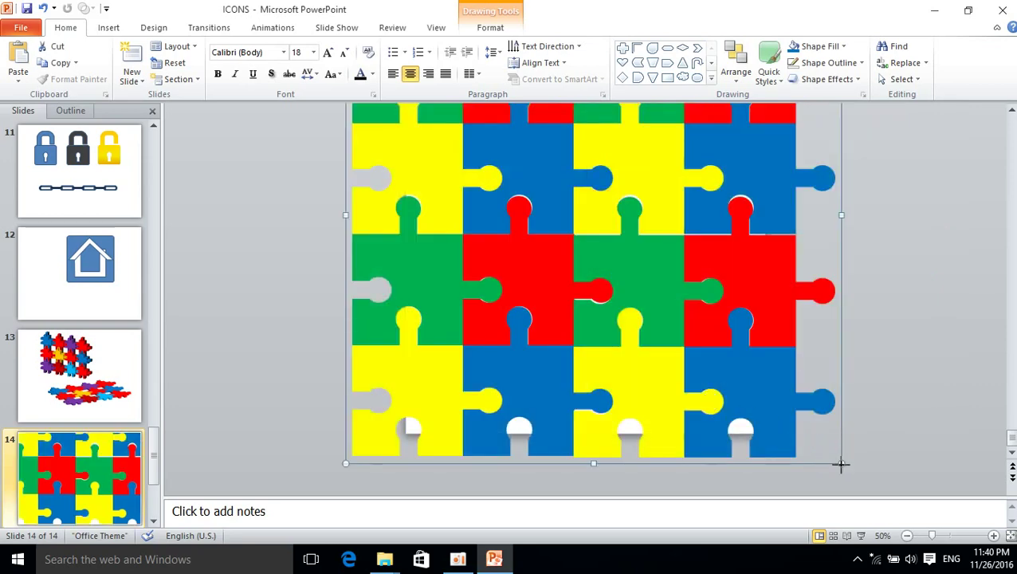
pyautogui.moveTo(840, 463); pyautogui.dragTo(728, 350)
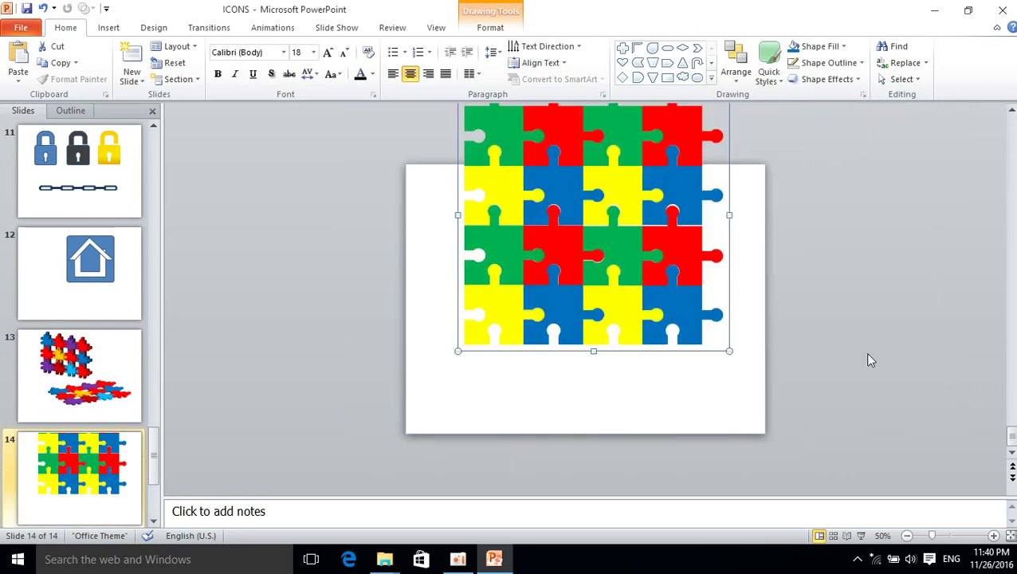
pyautogui.moveTo(681, 294); pyautogui.dragTo(683, 339)
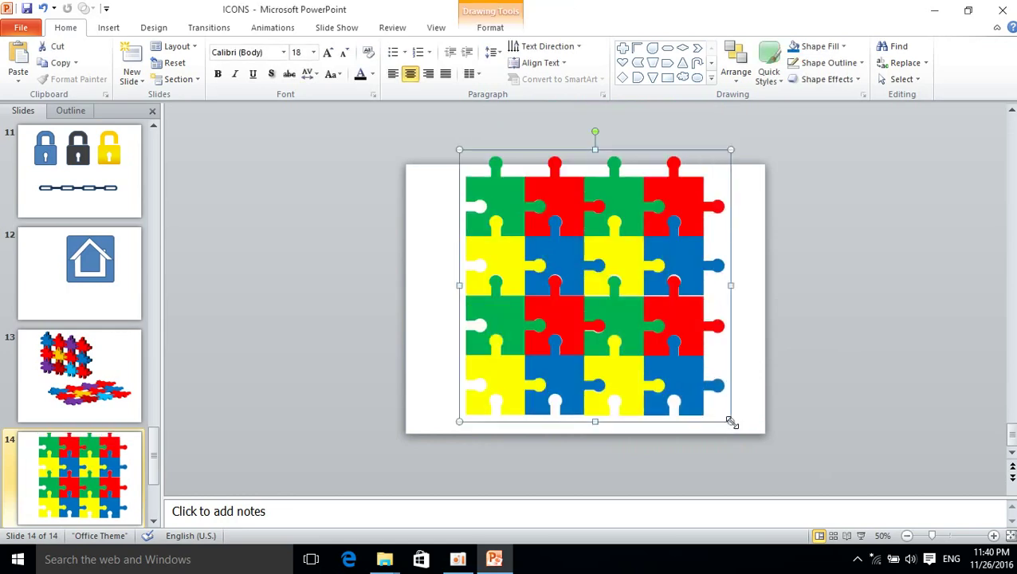
pyautogui.moveTo(731, 420); pyautogui.dragTo(839, 390)
pyautogui.click(797, 386)
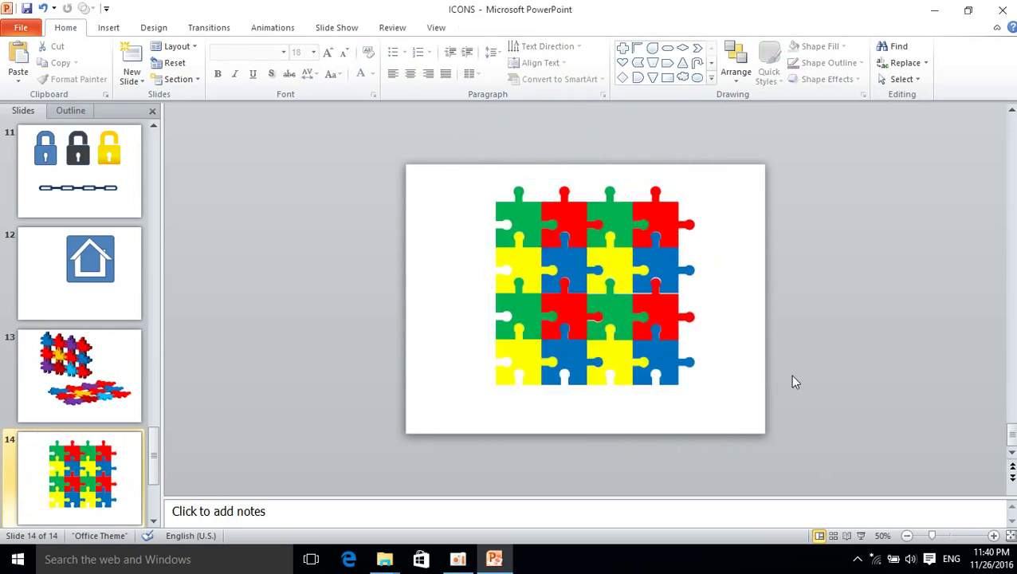
pyautogui.keyDown('ctrl'); pyautogui.scroll(3, 793, 376); pyautogui.keyUp('ctrl')
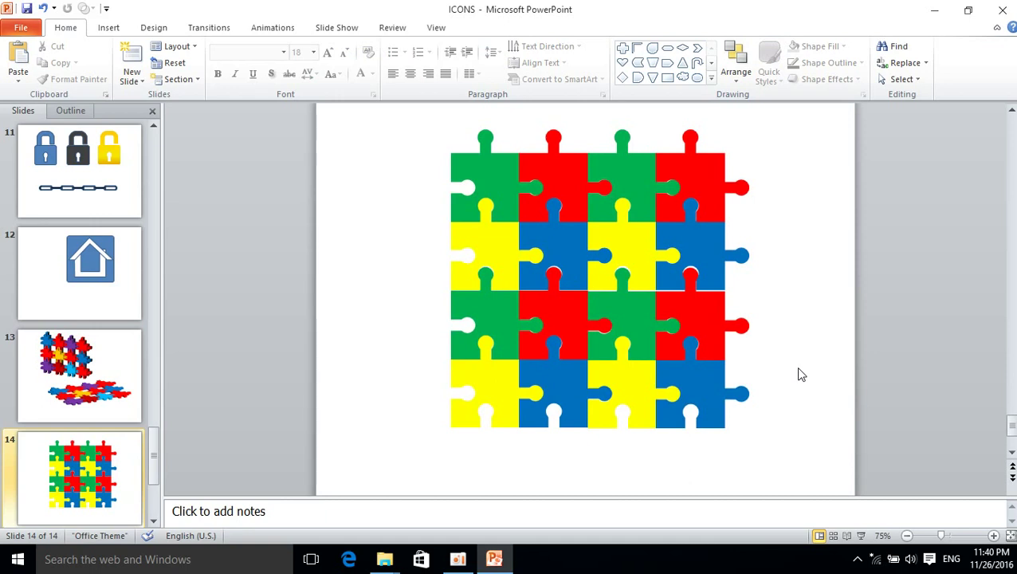
pyautogui.click(625, 323)
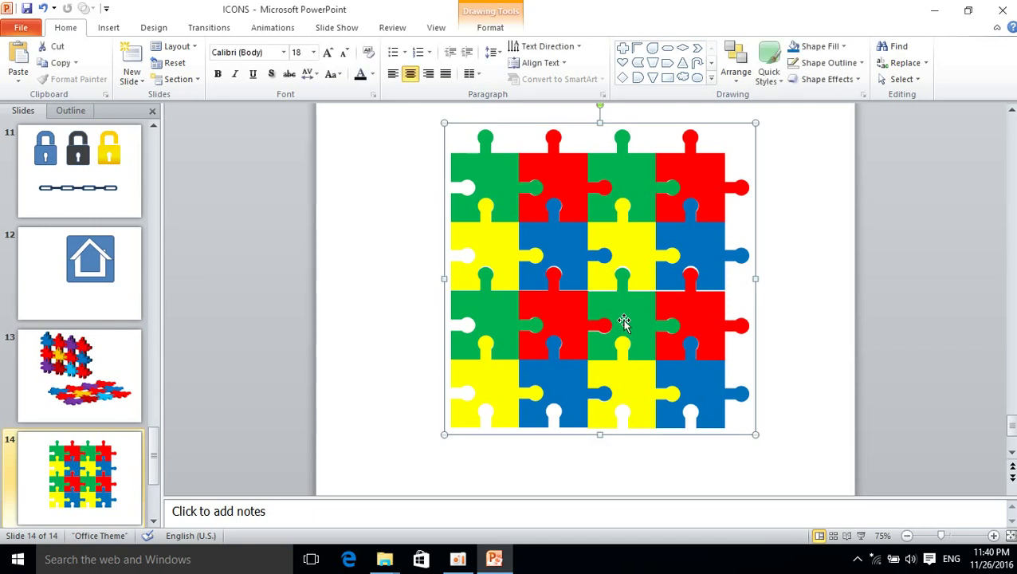
pyautogui.rightClick(624, 320)
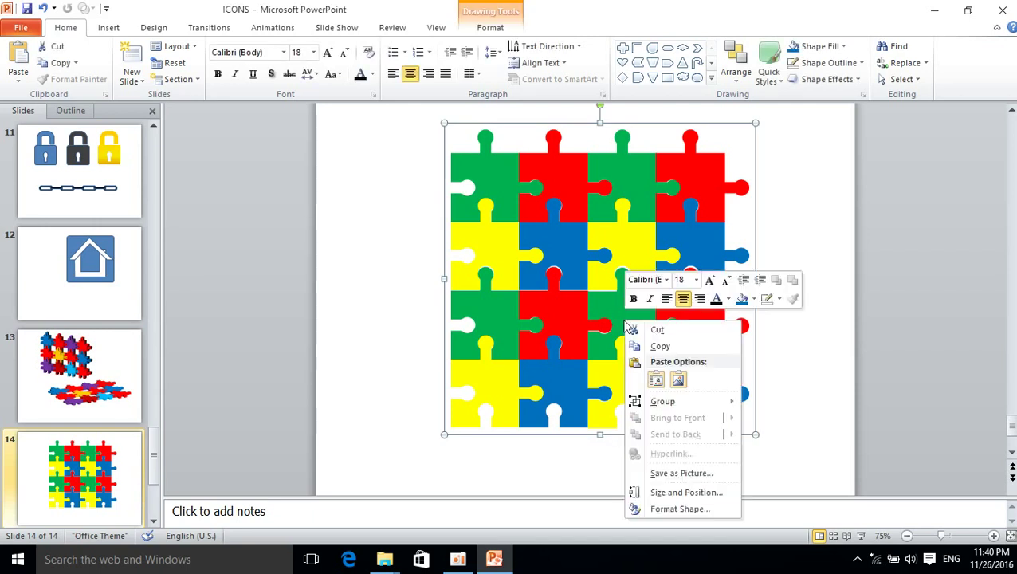
# Apply a Parallel 3-D rotation preset (X 306.5°, Y 301.3°, Z 57.6°) to the puzzle grid
pyautogui.click(679, 508)
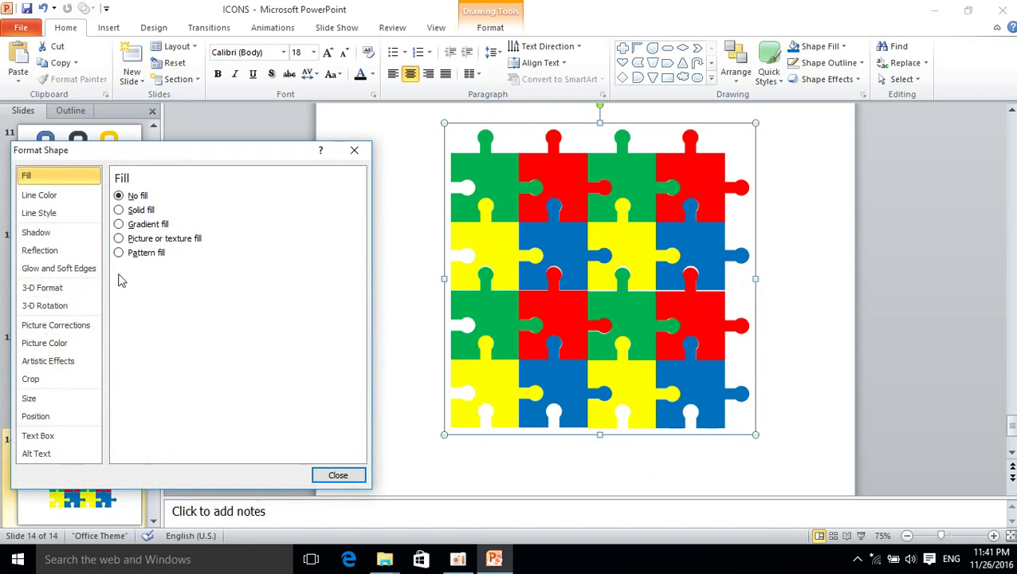
pyautogui.click(48, 306)
pyautogui.click(177, 205)
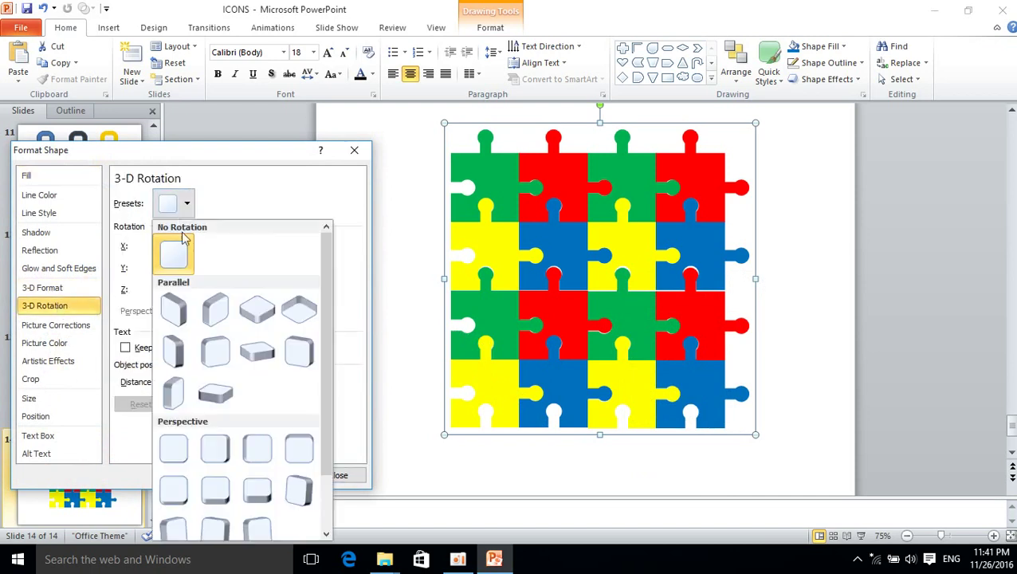
pyautogui.click(222, 361)
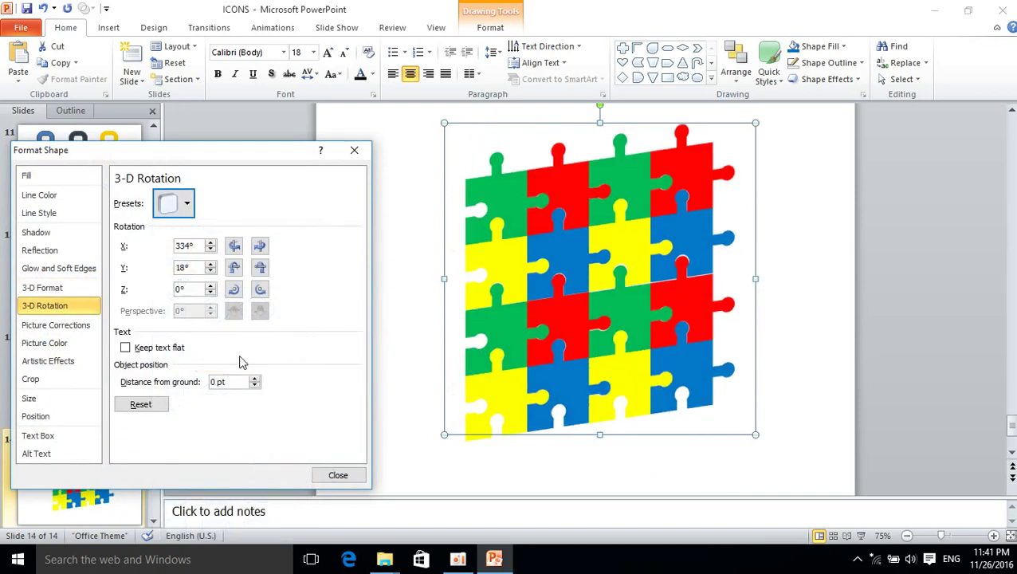
pyautogui.click(177, 204)
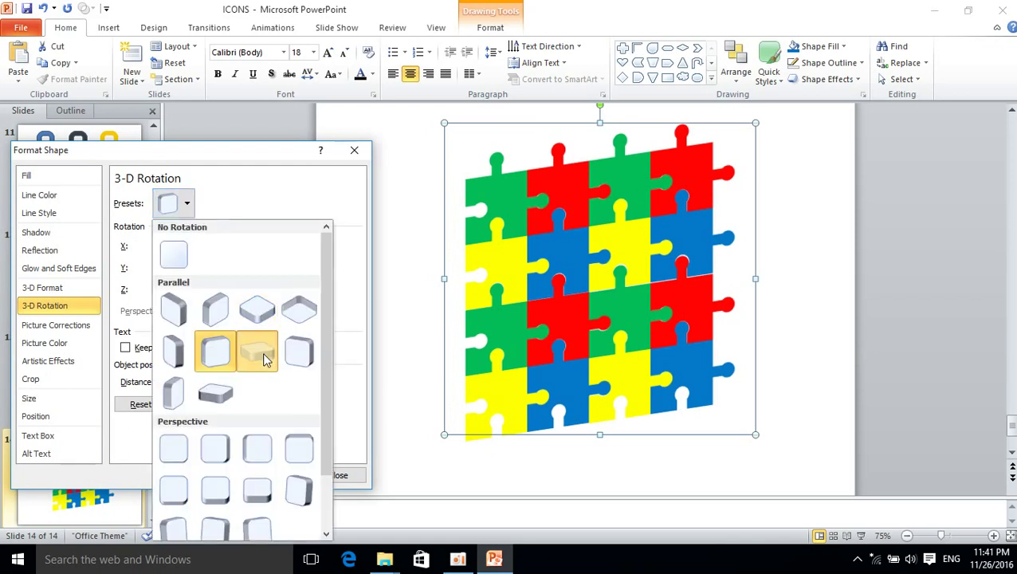
pyautogui.click(266, 360)
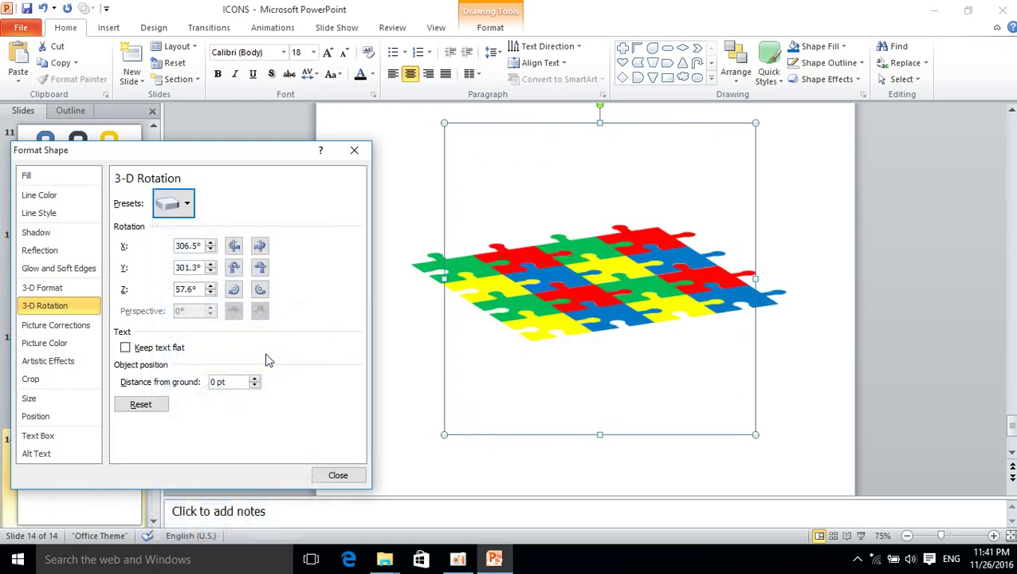
pyautogui.click(62, 288)
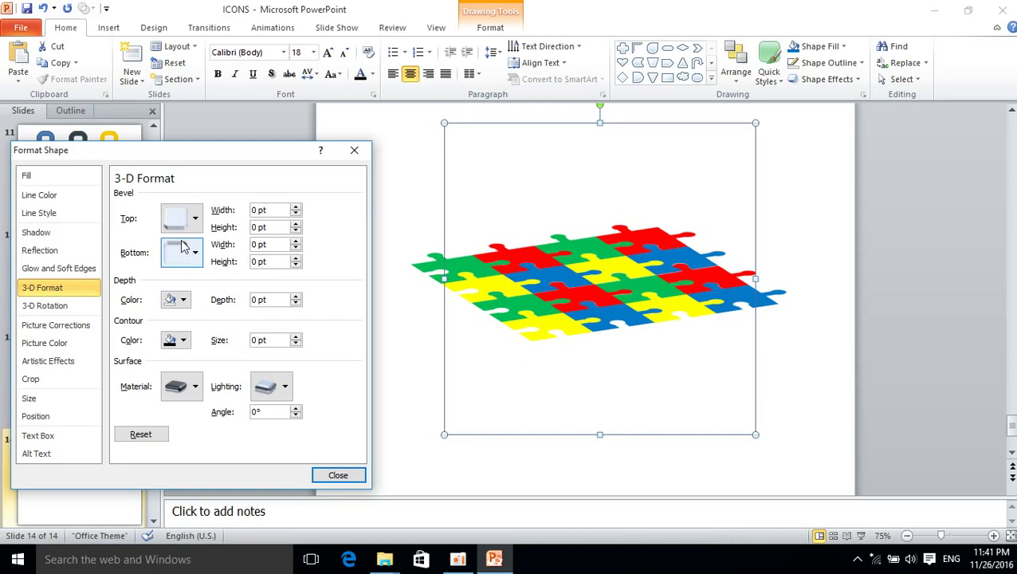
# Raise the puzzle grid's 3-D depth to 11 pt
pyautogui.click(296, 296)
pyautogui.click(296, 297)
pyautogui.click(295, 296)
pyautogui.click(296, 297)
pyautogui.click(296, 297)
pyautogui.click(295, 296)
pyautogui.click(296, 296)
pyautogui.click(296, 296)
pyautogui.click(296, 296)
pyautogui.click(296, 296)
pyautogui.click(296, 297)
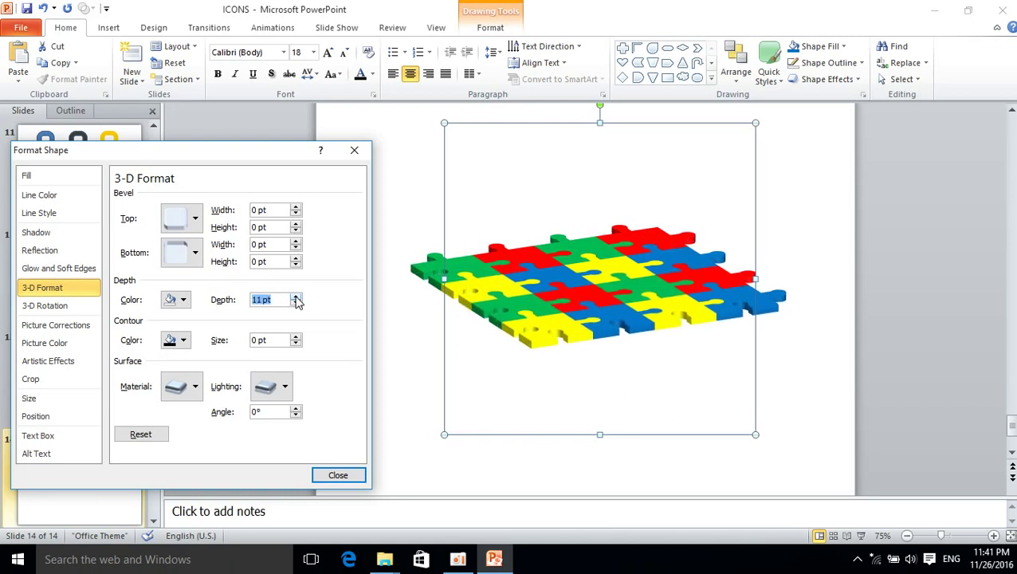
# Choose the Isometric parallel preset so the grid lies flat as a diamond (X 314.7°, Y 324.6°, Z 60.2°)
pyautogui.click(57, 306)
pyautogui.click(57, 288)
pyautogui.click(72, 308)
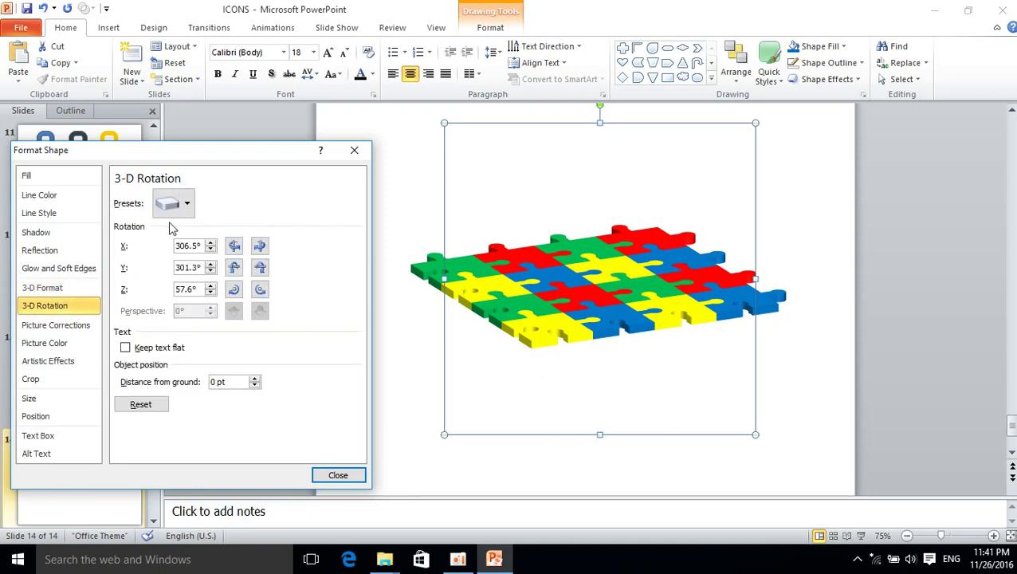
pyautogui.click(173, 206)
pyautogui.click(227, 304)
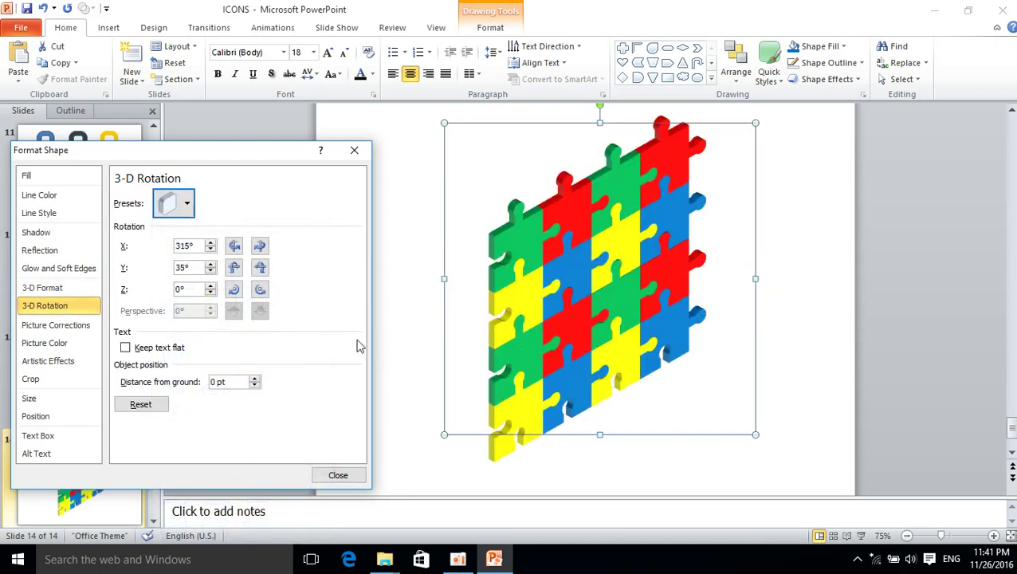
pyautogui.click(188, 206)
pyautogui.click(305, 359)
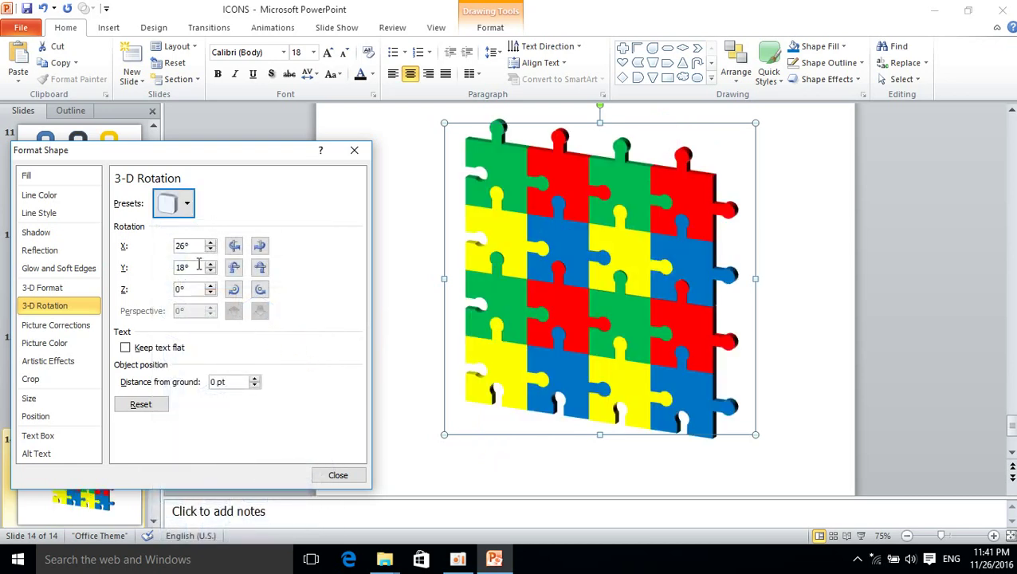
pyautogui.click(186, 204)
pyautogui.click(258, 304)
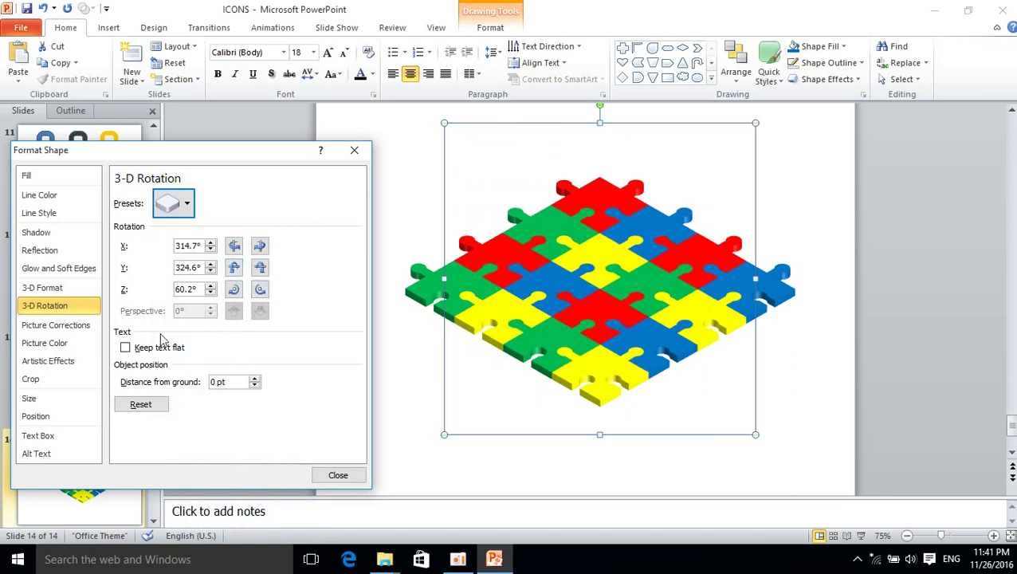
pyautogui.click(44, 288)
pyautogui.click(193, 225)
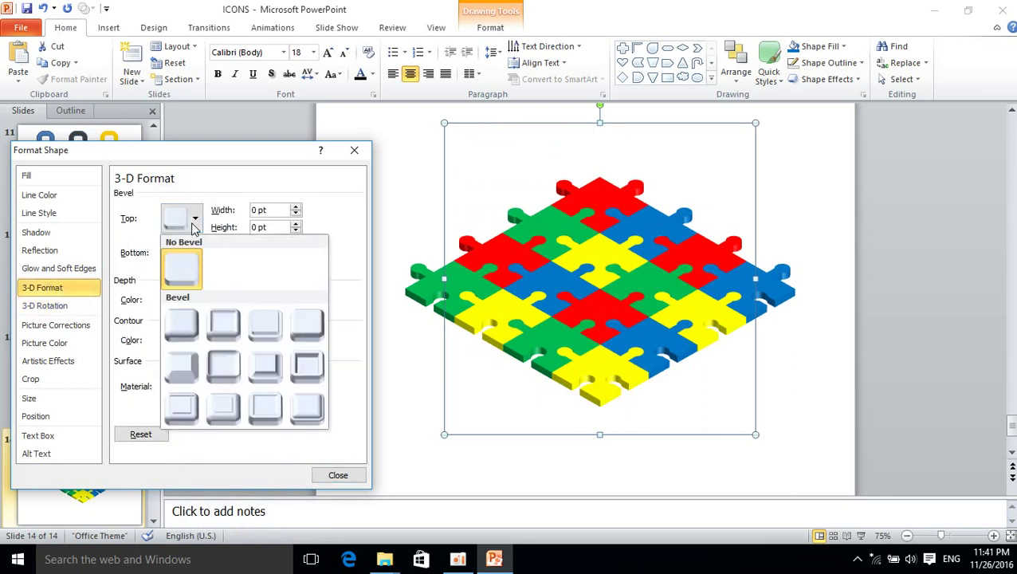
# Try several top bevel presets, finally leaving the top edge without a bevel
pyautogui.click(265, 323)
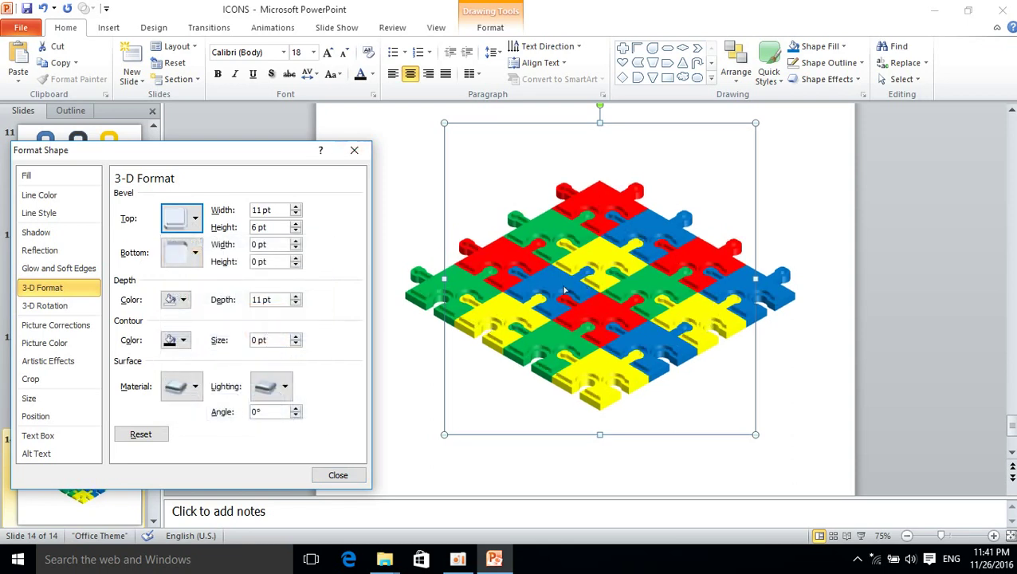
pyautogui.click(195, 226)
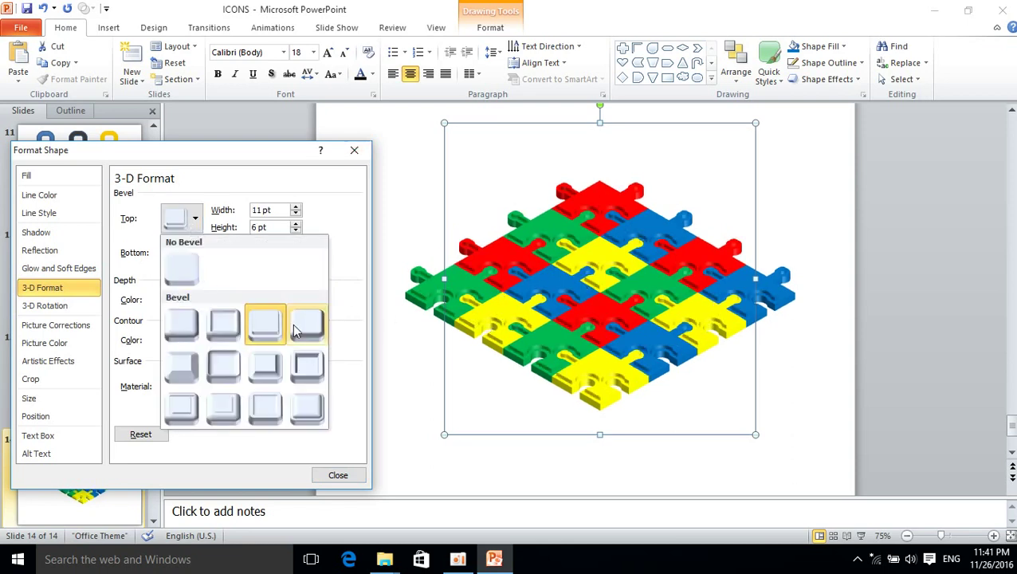
pyautogui.click(307, 336)
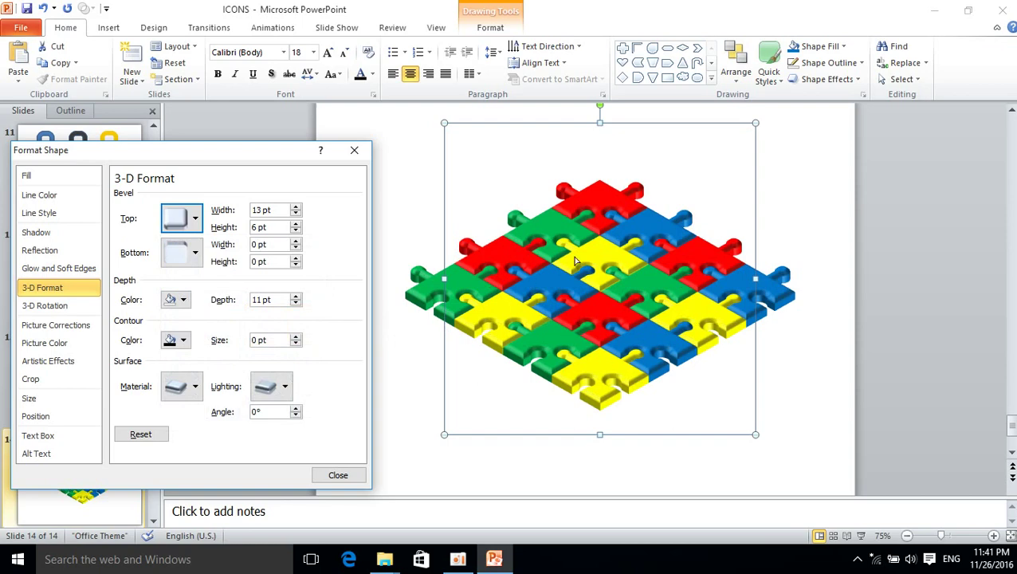
pyautogui.click(194, 220)
pyautogui.click(177, 323)
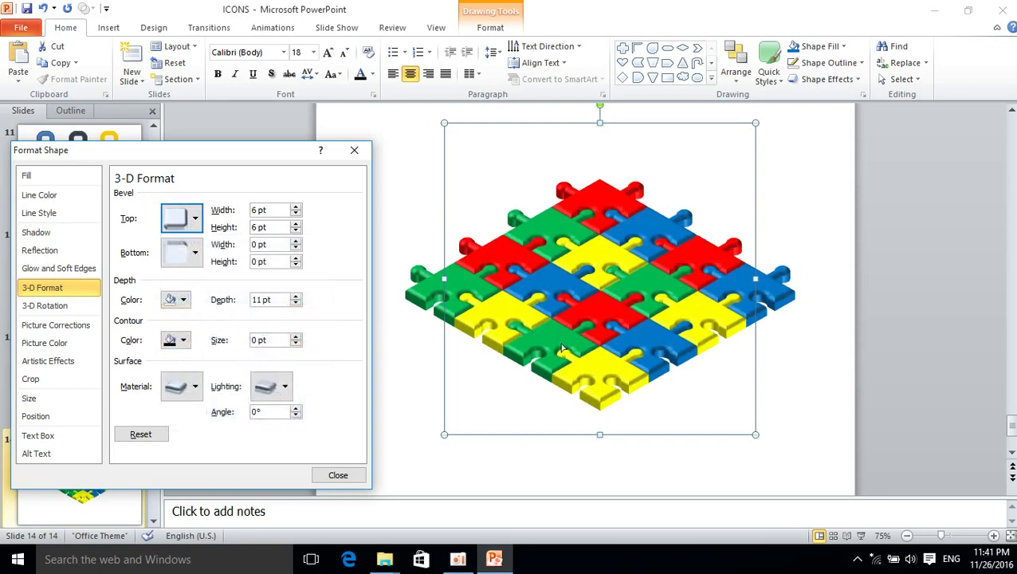
pyautogui.click(191, 219)
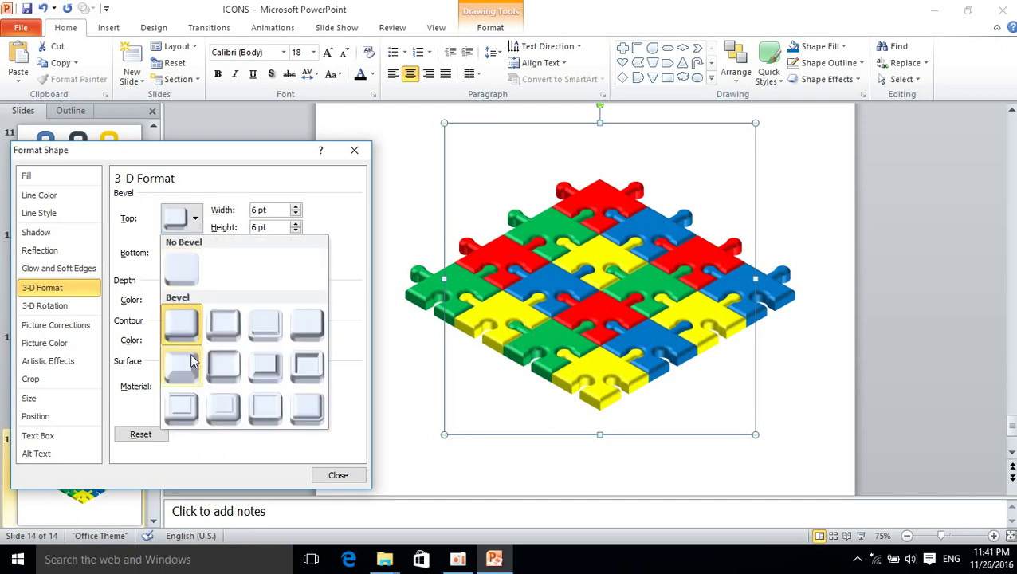
pyautogui.click(221, 405)
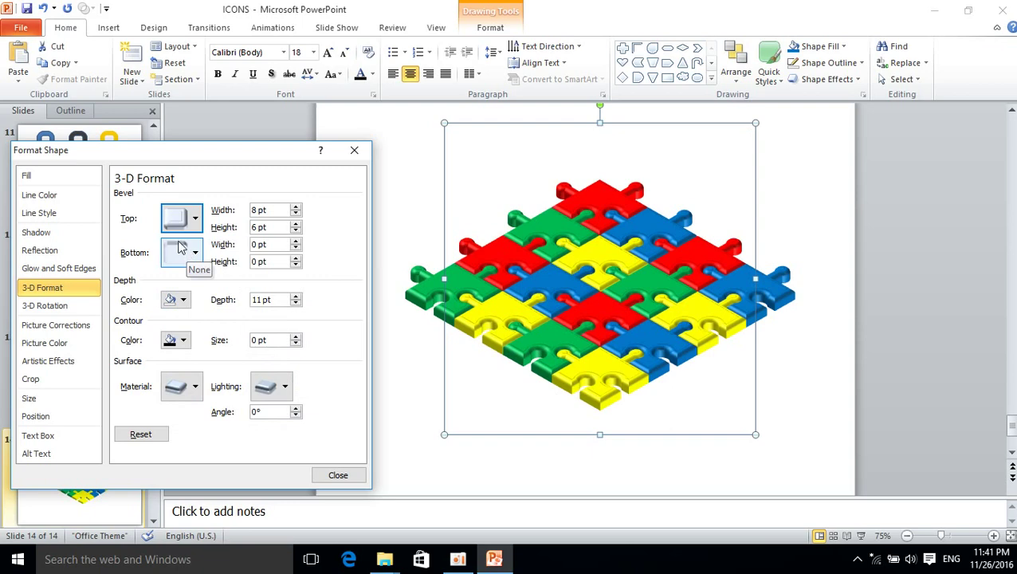
pyautogui.click(193, 218)
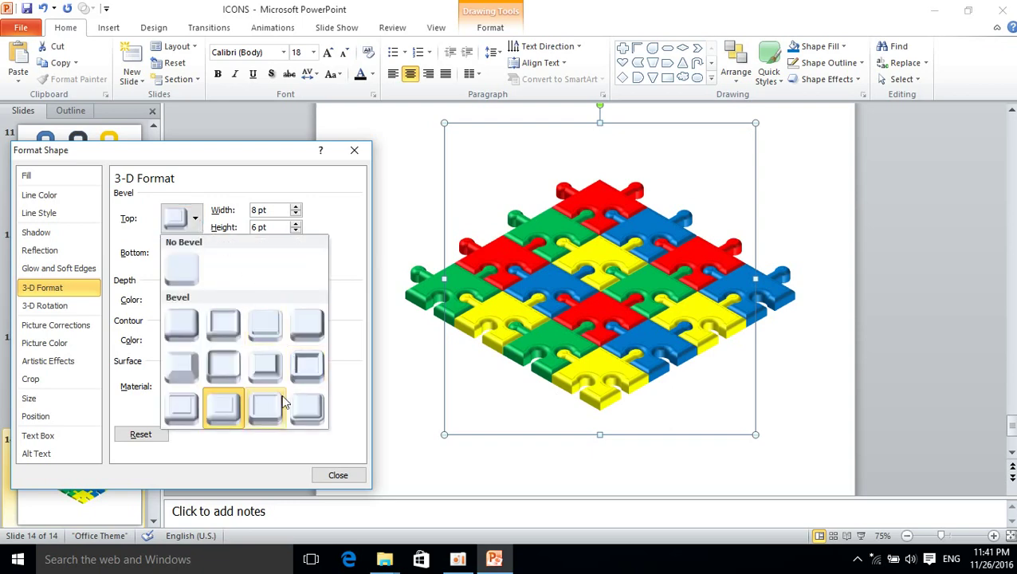
pyautogui.click(266, 407)
pyautogui.click(184, 222)
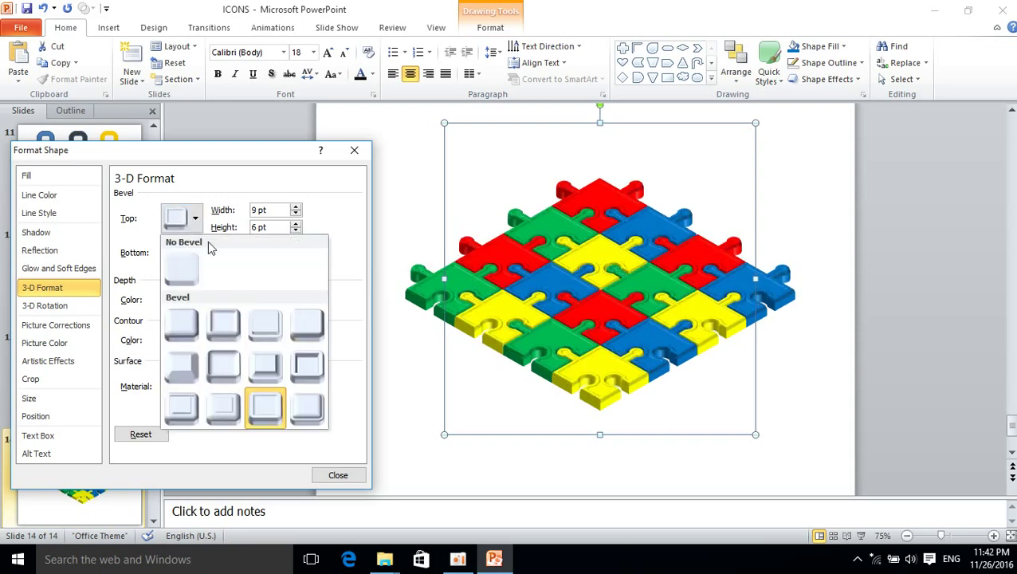
pyautogui.click(308, 408)
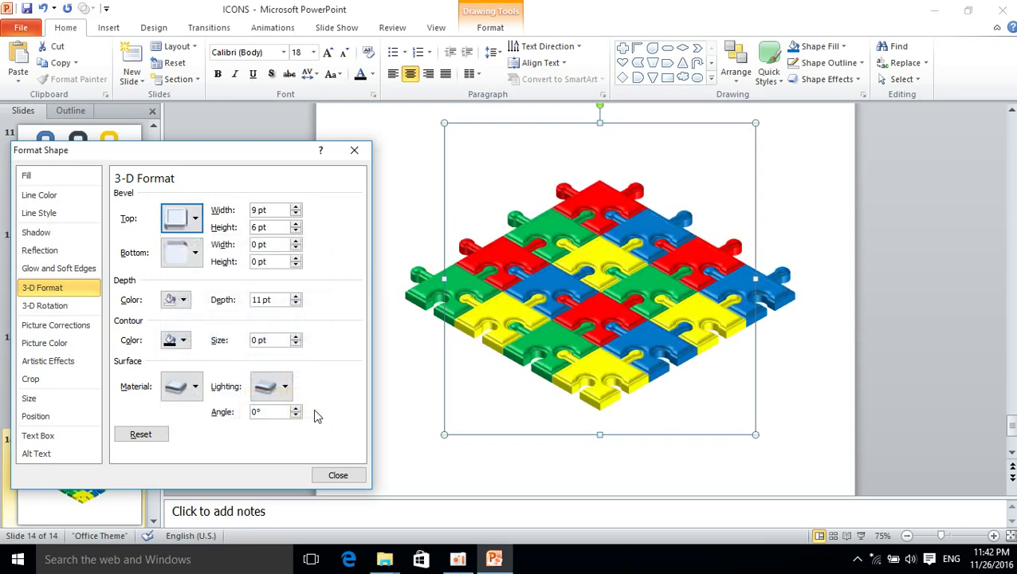
pyautogui.click(182, 221)
pyautogui.click(183, 327)
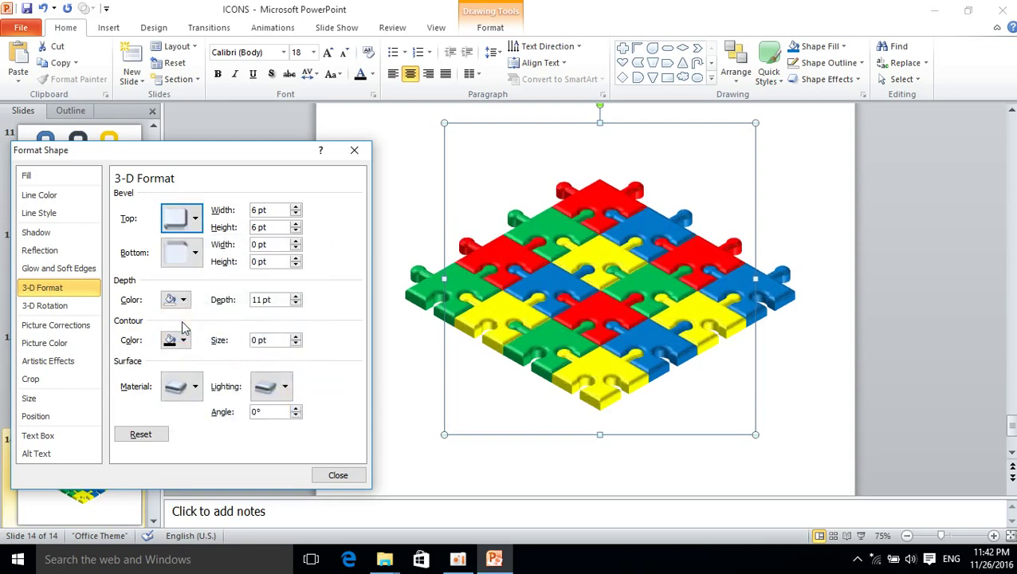
pyautogui.click(182, 220)
pyautogui.press('Escape')
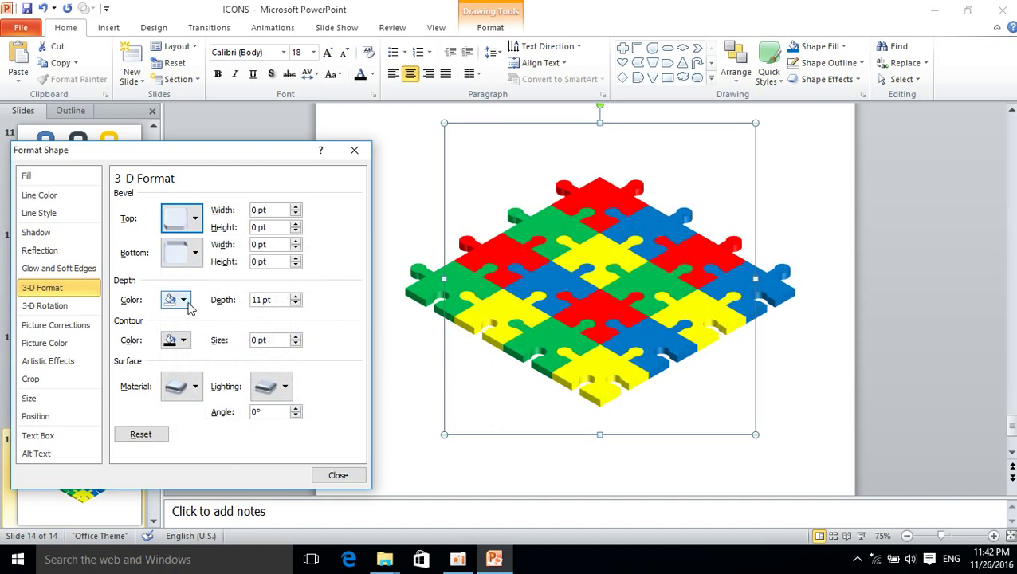
# Apply a bottom bevel preset measuring 6 pt wide and 6 pt high
pyautogui.click(192, 255)
pyautogui.click(266, 363)
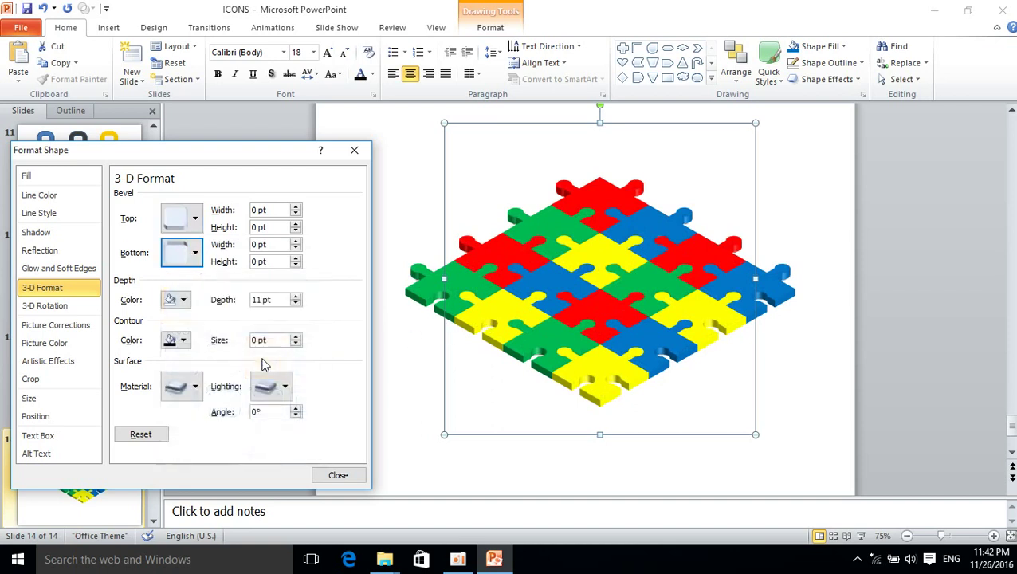
pyautogui.click(194, 252)
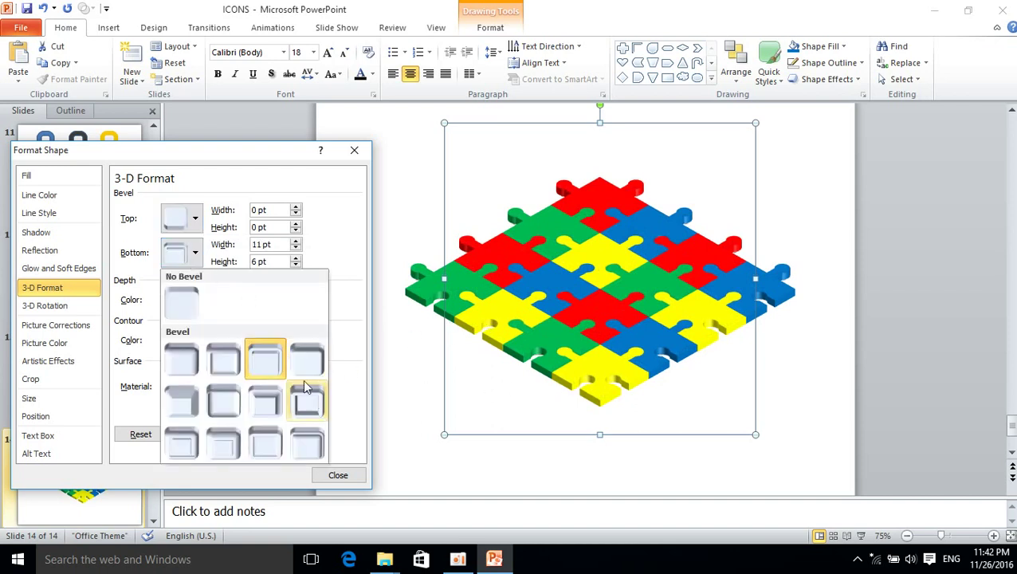
pyautogui.click(313, 409)
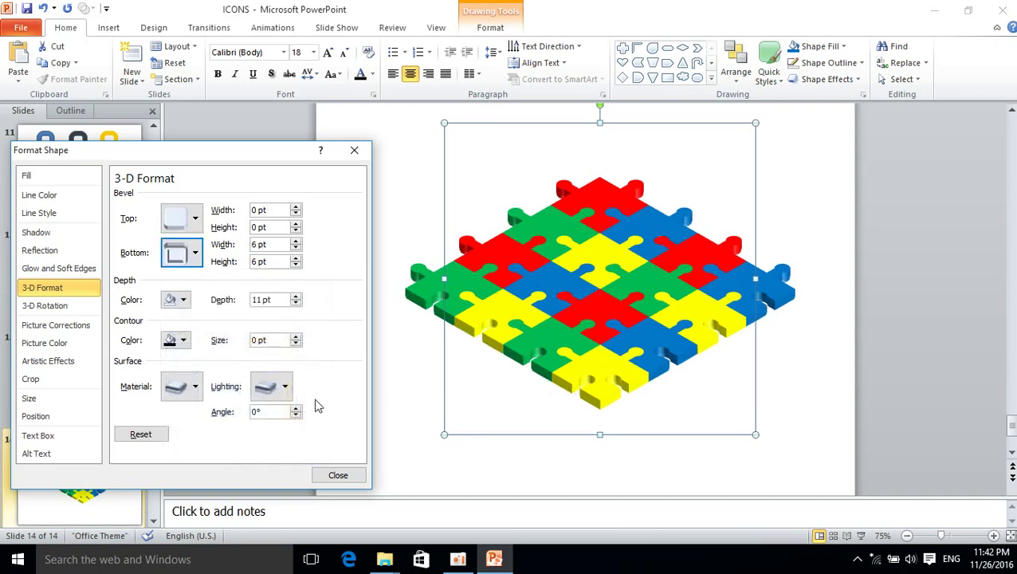
# Try Translucent Powder, Flat and another preset as the puzzle grid's surface material
pyautogui.click(194, 387)
pyautogui.click(224, 348)
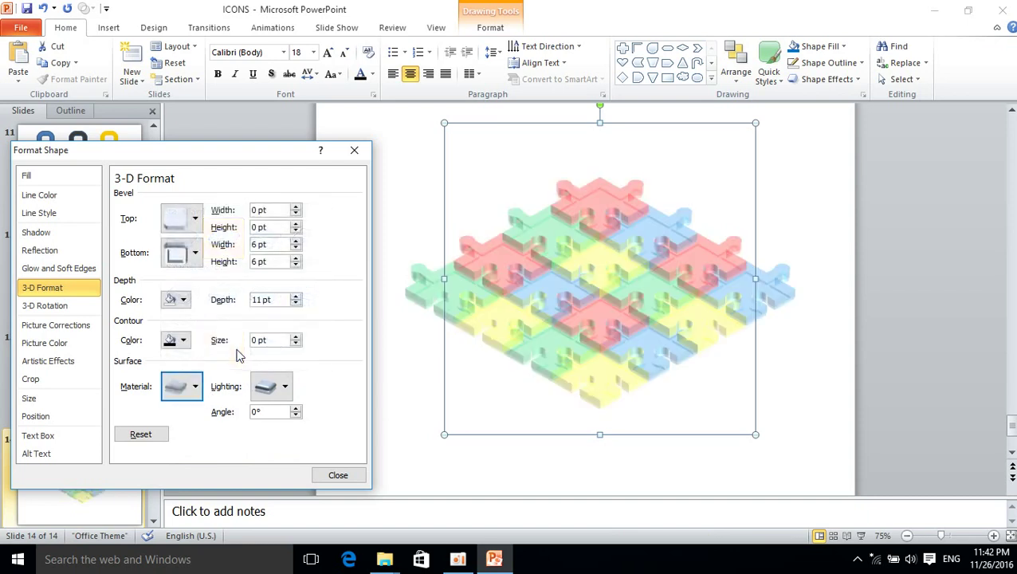
pyautogui.click(193, 388)
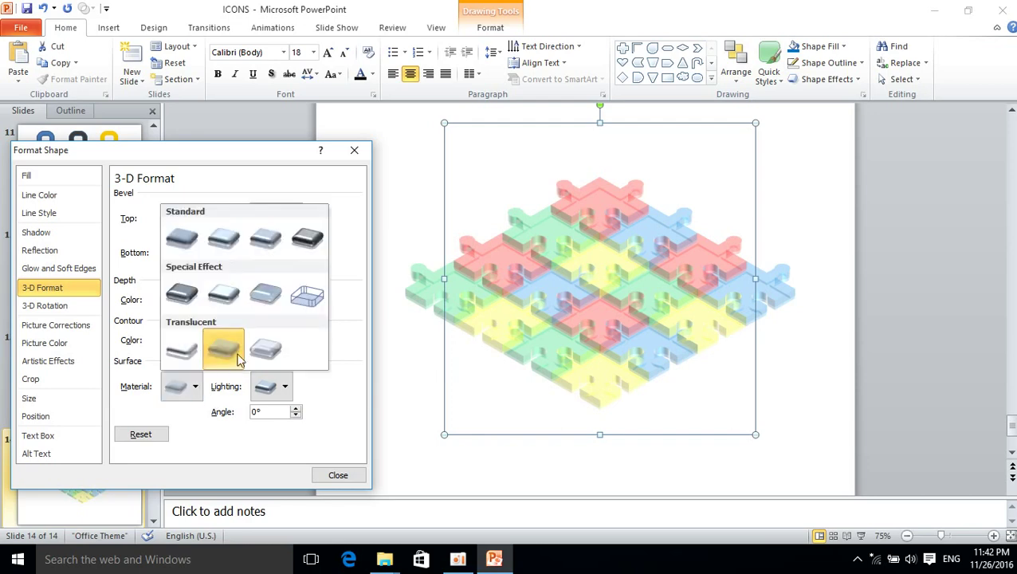
pyautogui.click(265, 301)
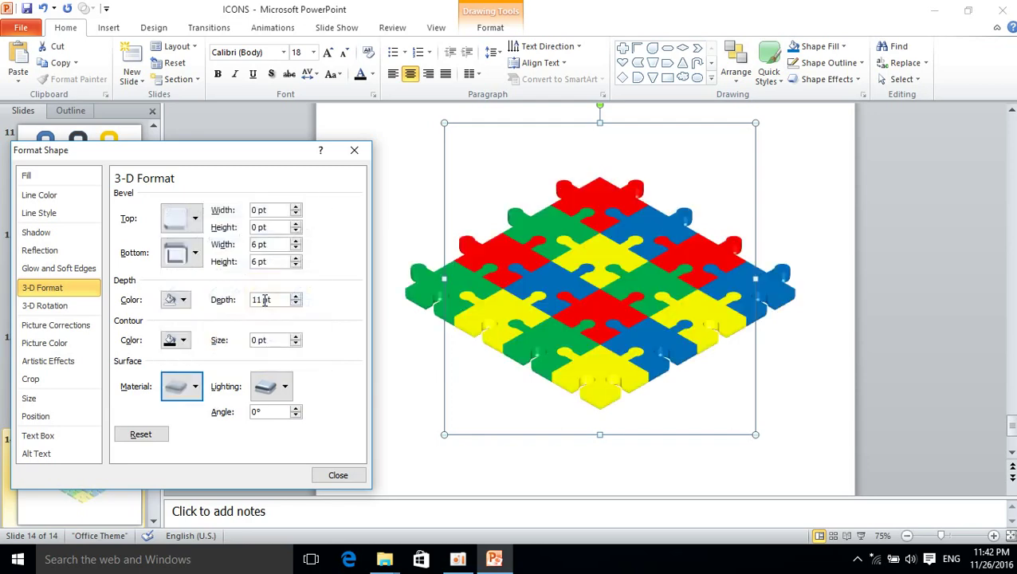
pyautogui.click(193, 388)
pyautogui.click(227, 253)
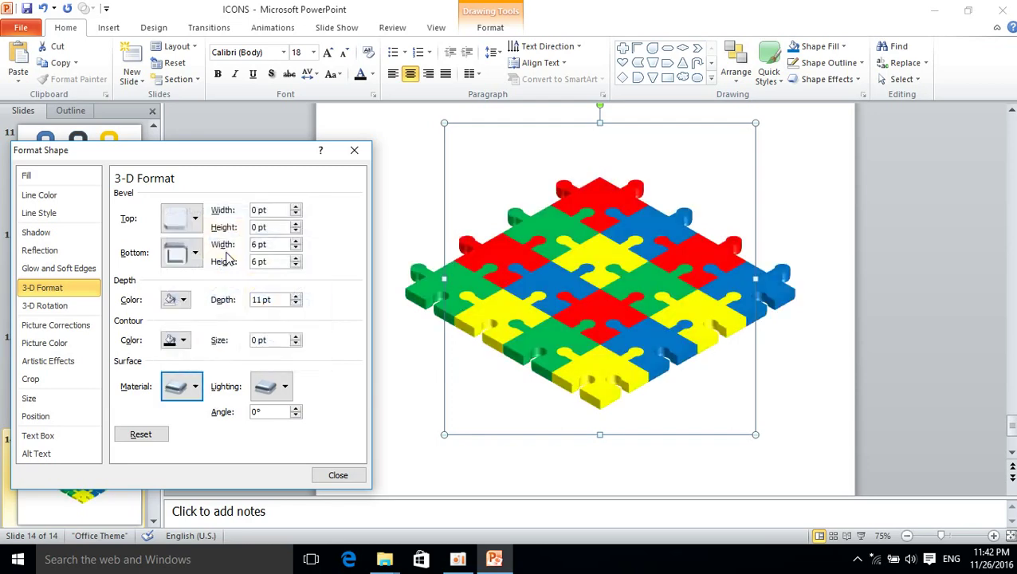
# Compare several Standard material presets and settle on an opaque Standard surface
pyautogui.click(194, 387)
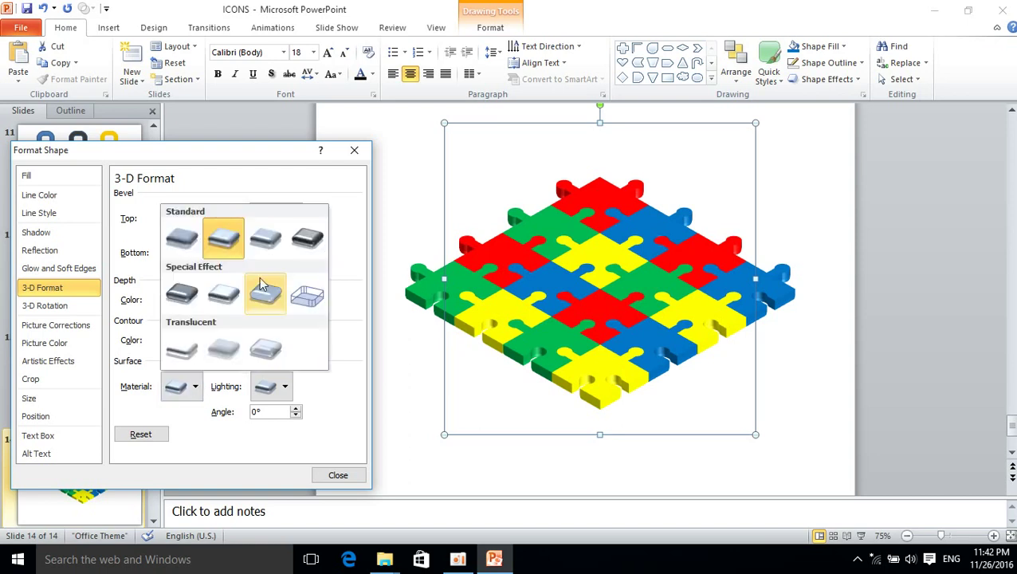
pyautogui.click(264, 247)
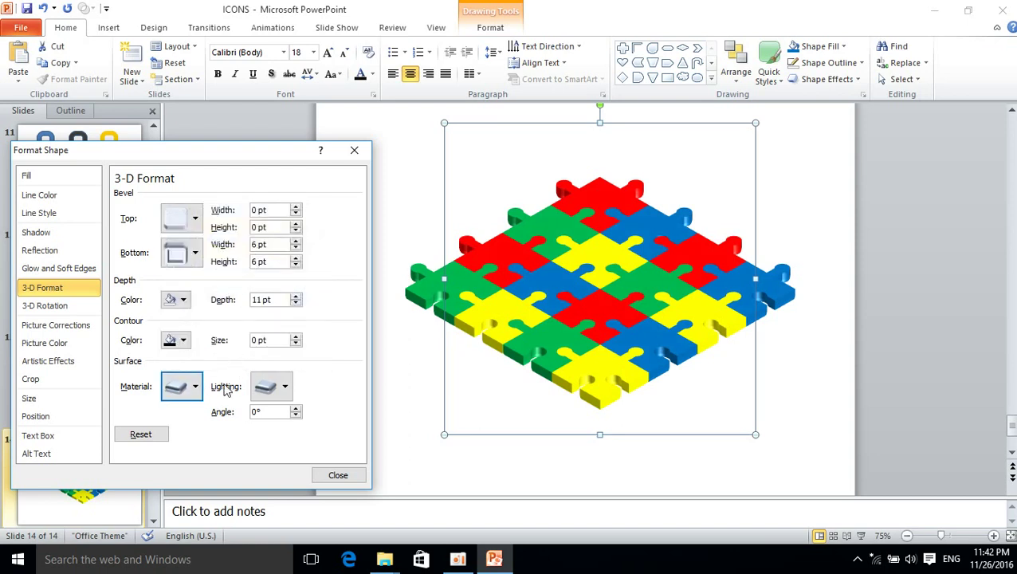
pyautogui.click(193, 388)
pyautogui.click(312, 255)
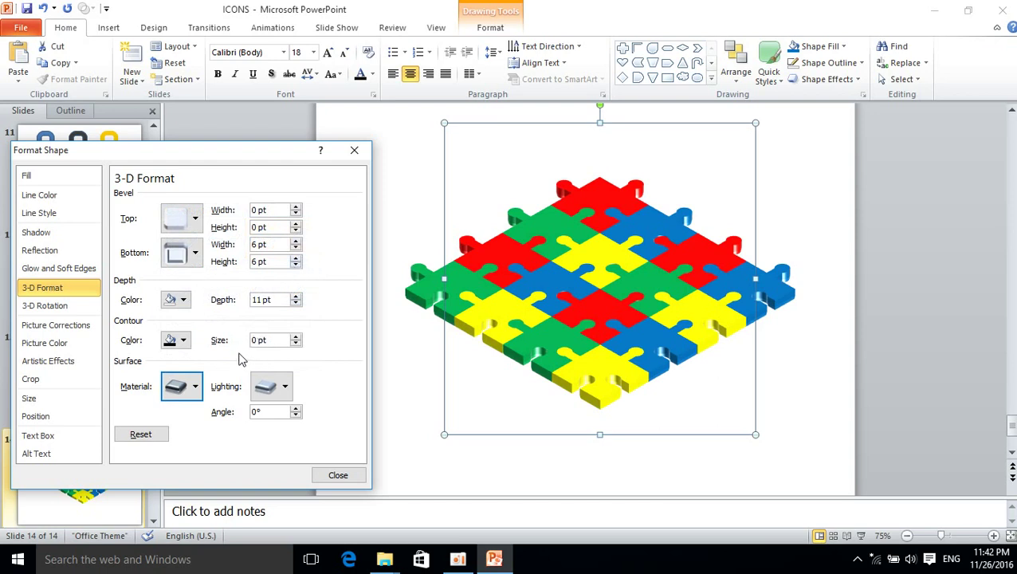
pyautogui.click(192, 388)
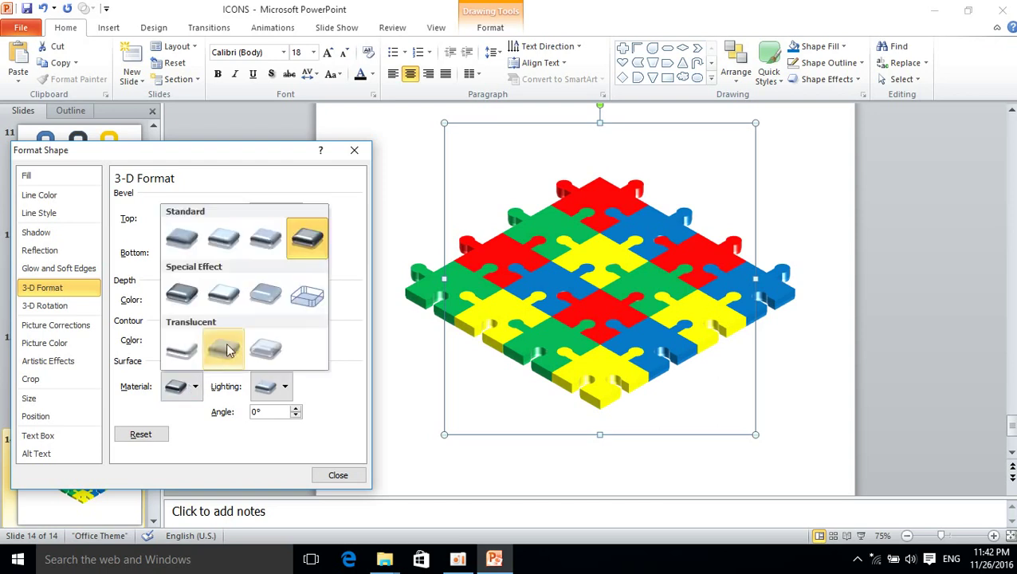
pyautogui.click(225, 252)
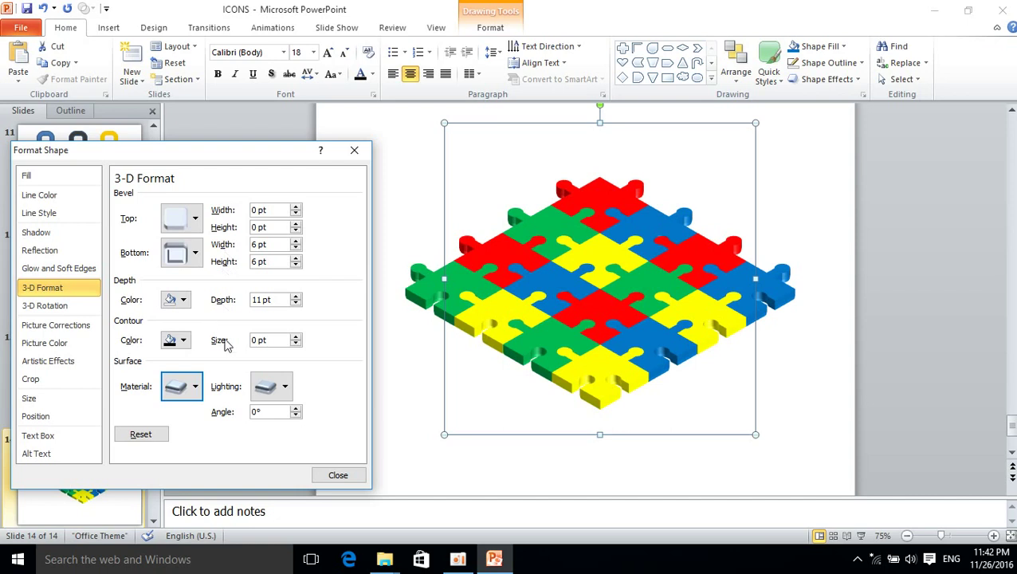
pyautogui.click(191, 387)
pyautogui.click(255, 245)
# Close the Format Shape panel, deselect the puzzle grid, and switch to slide 13
pyautogui.click(355, 151)
pyautogui.click(381, 345)
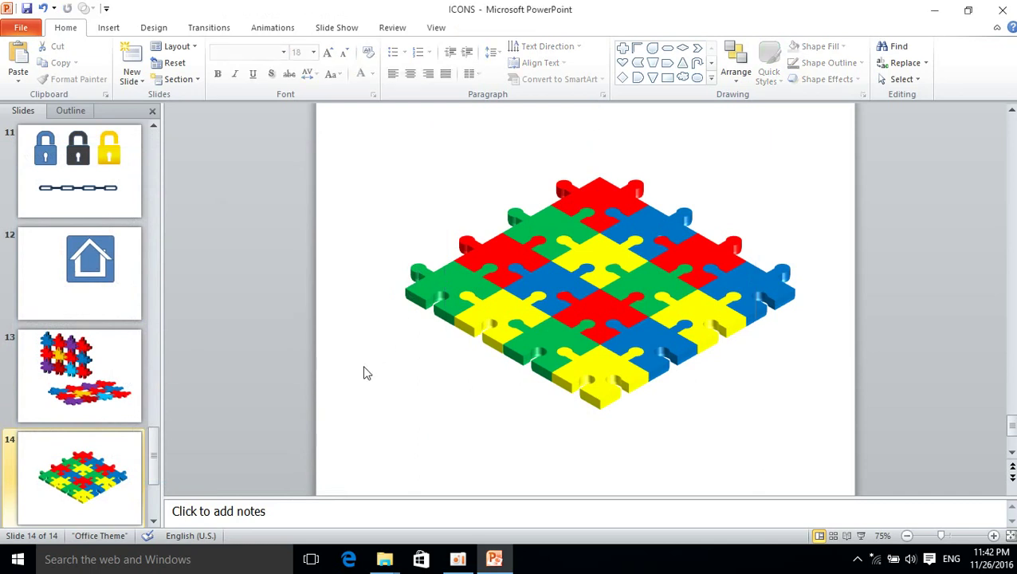
pyautogui.click(510, 331)
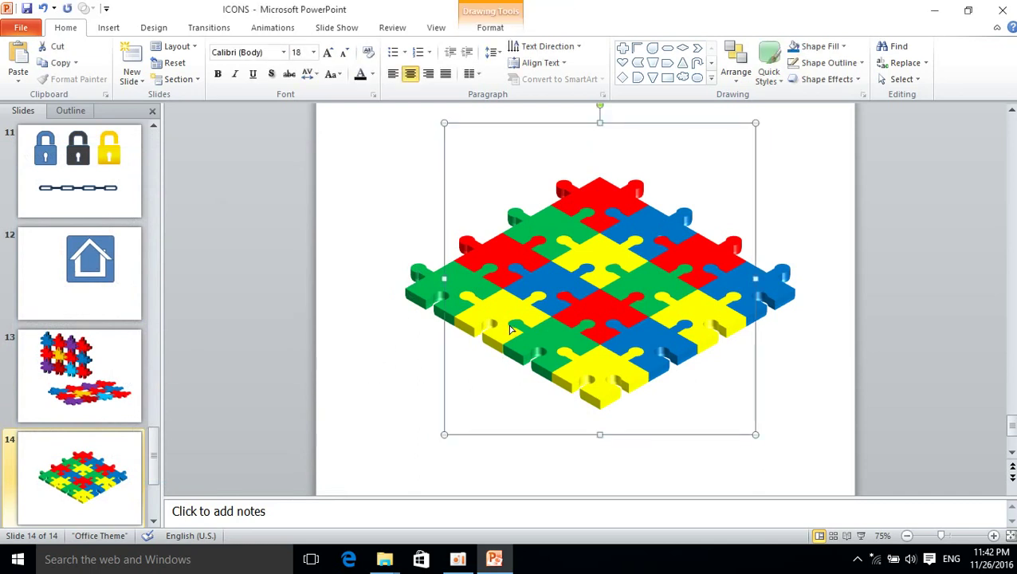
pyautogui.rightClick(511, 328)
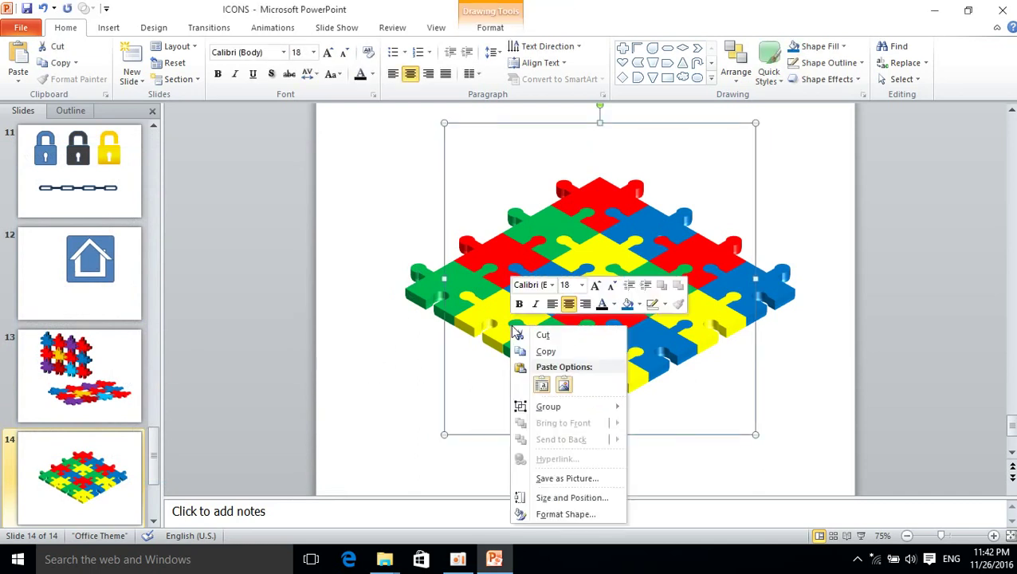
pyautogui.click(395, 402)
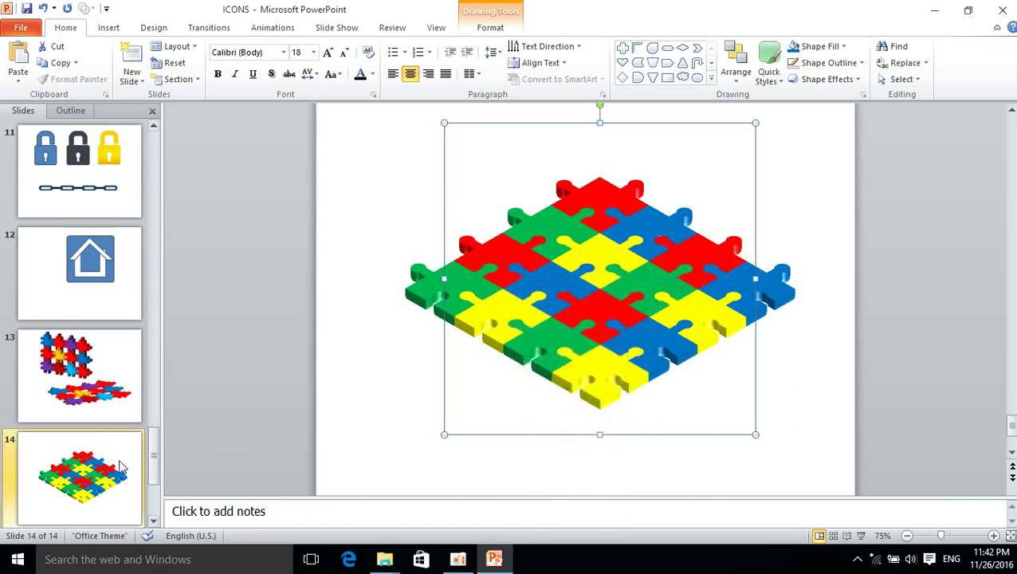
pyautogui.click(101, 385)
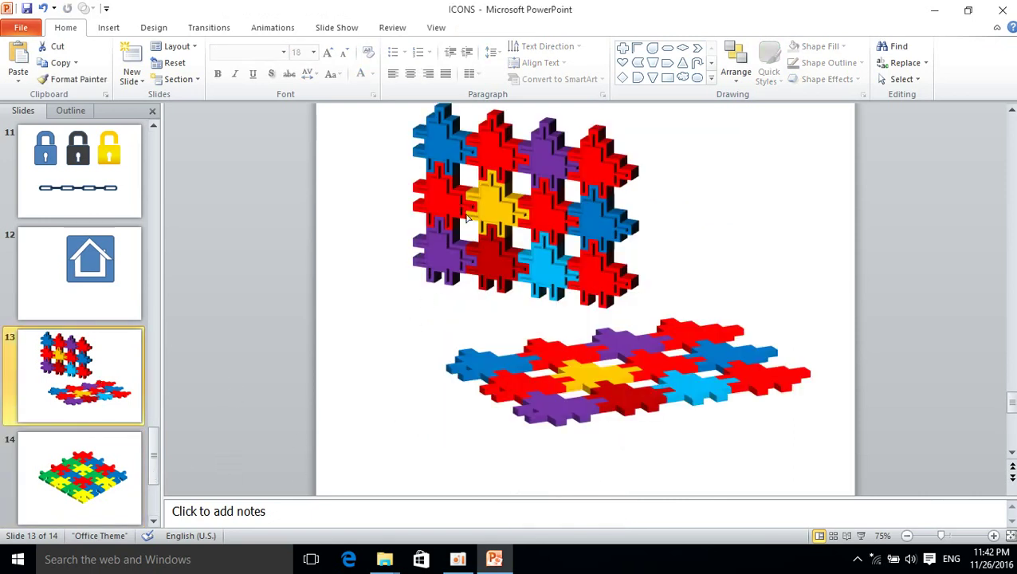
# Browse the icon slides upward from slide 14 to slide 1 with the LINE icons
pyautogui.click(99, 476)
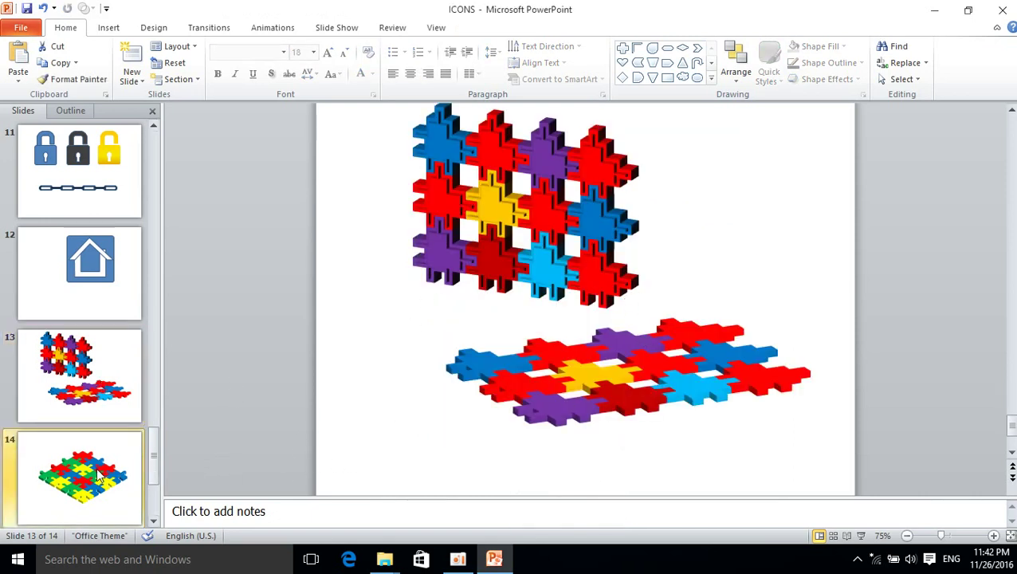
pyautogui.click(98, 375)
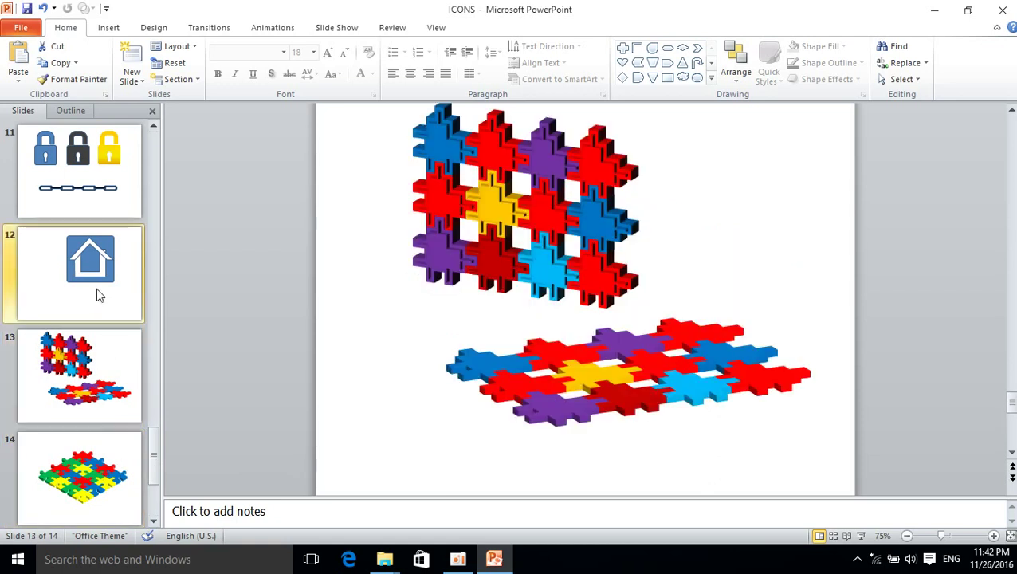
pyautogui.click(96, 293)
pyautogui.click(111, 204)
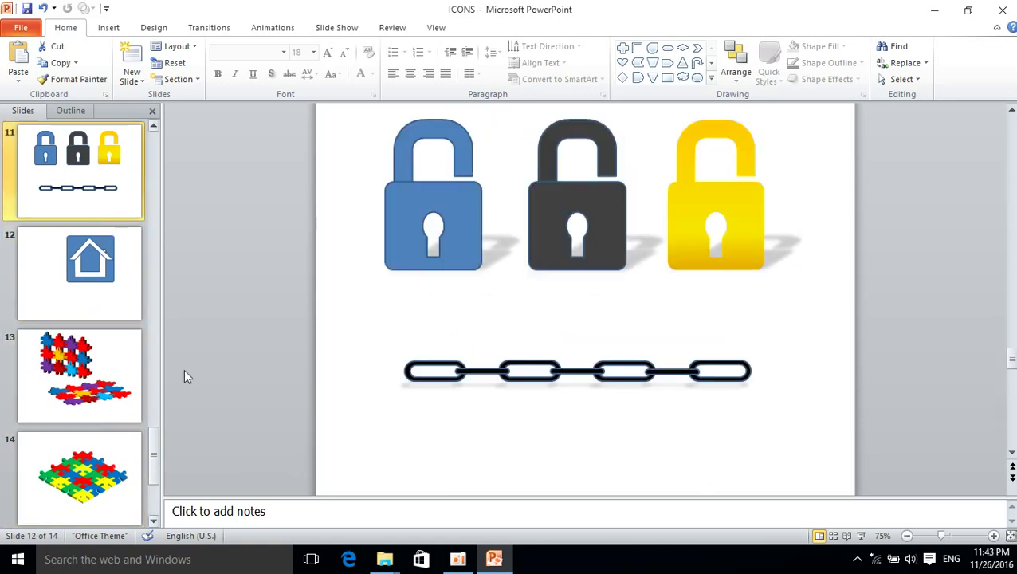
pyautogui.press('Up')
pyautogui.click(108, 307)
pyautogui.scroll(2, 116, 311)
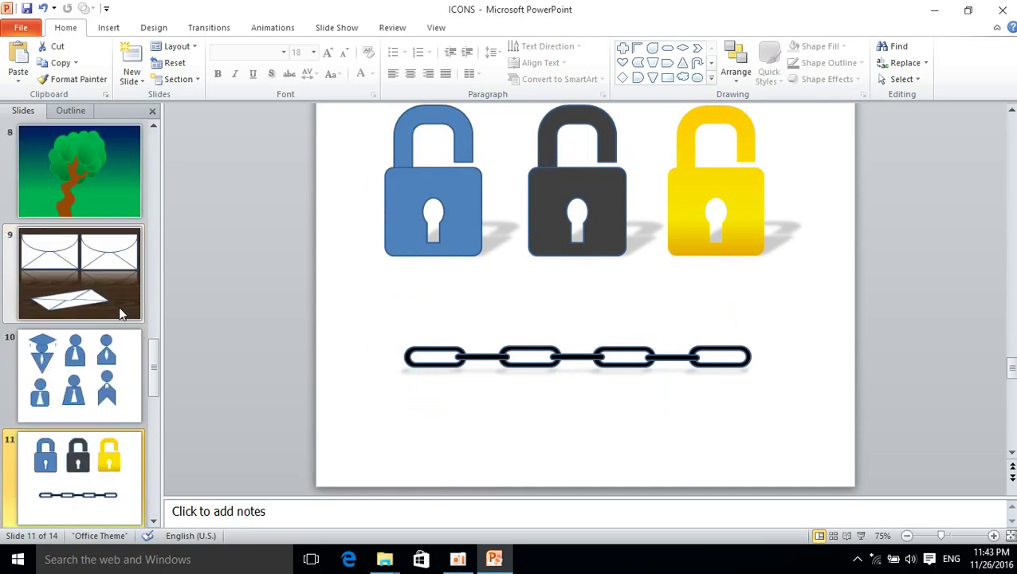
pyautogui.click(88, 273)
pyautogui.click(99, 354)
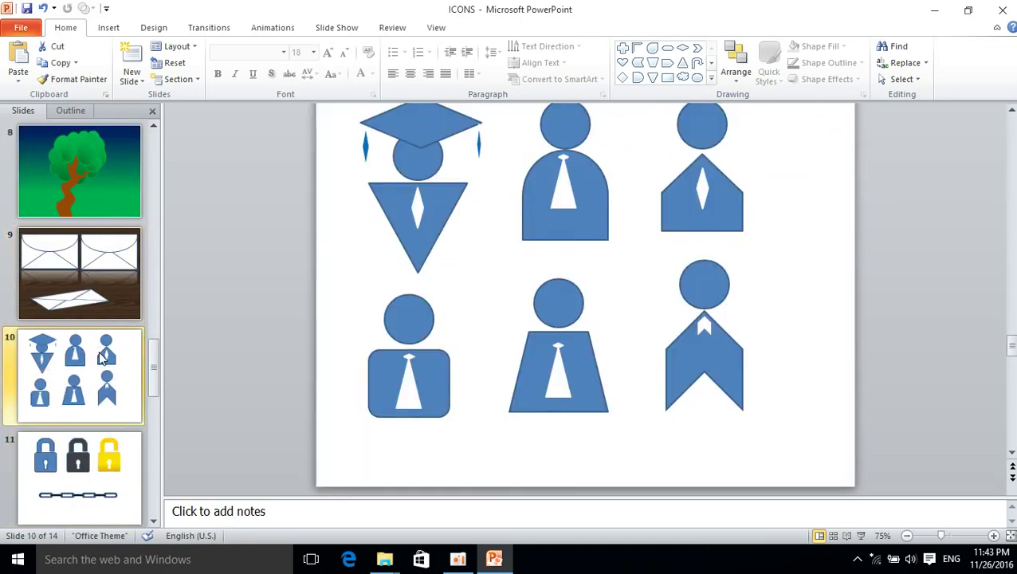
pyautogui.scroll(1, 335, 316)
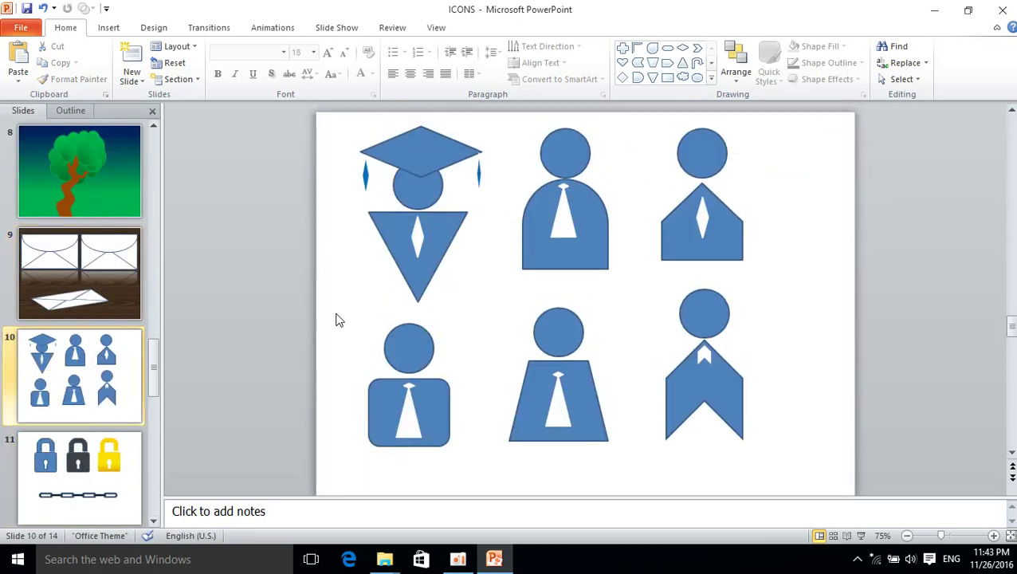
pyautogui.click(88, 275)
pyautogui.scroll(1, 92, 295)
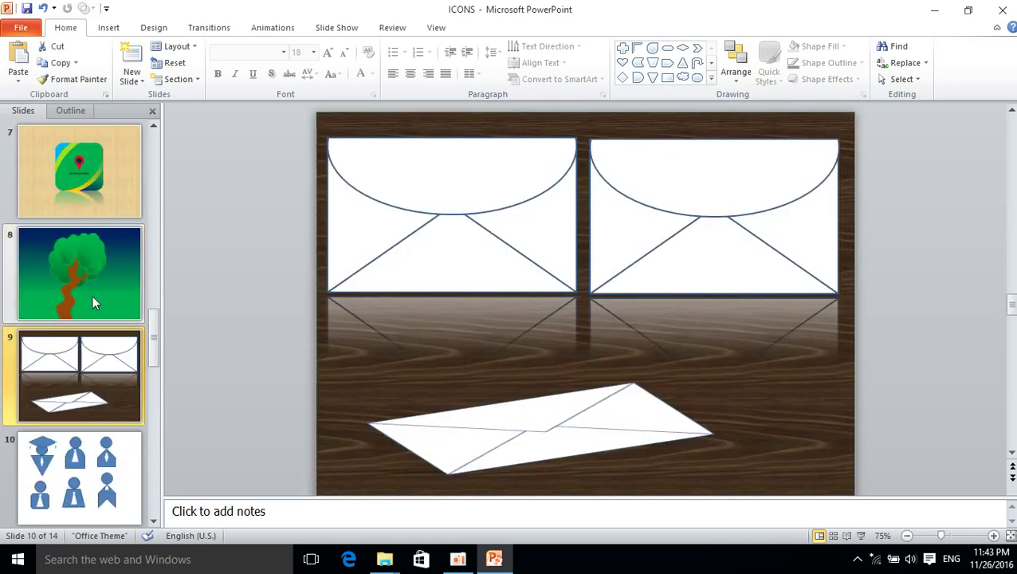
pyautogui.scroll(1, 94, 280)
pyautogui.click(75, 307)
pyautogui.click(81, 368)
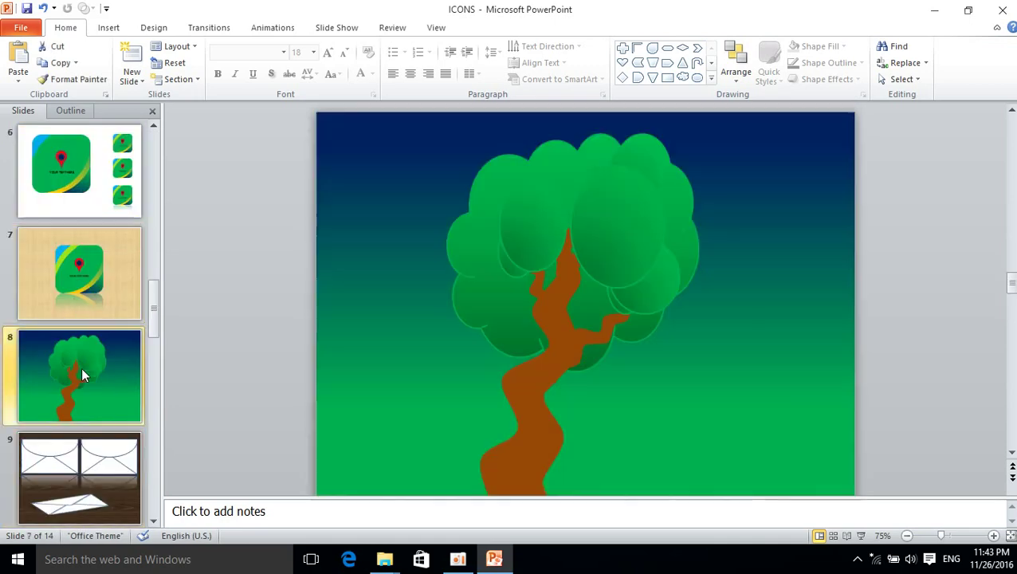
pyautogui.click(70, 276)
pyautogui.scroll(1, 77, 310)
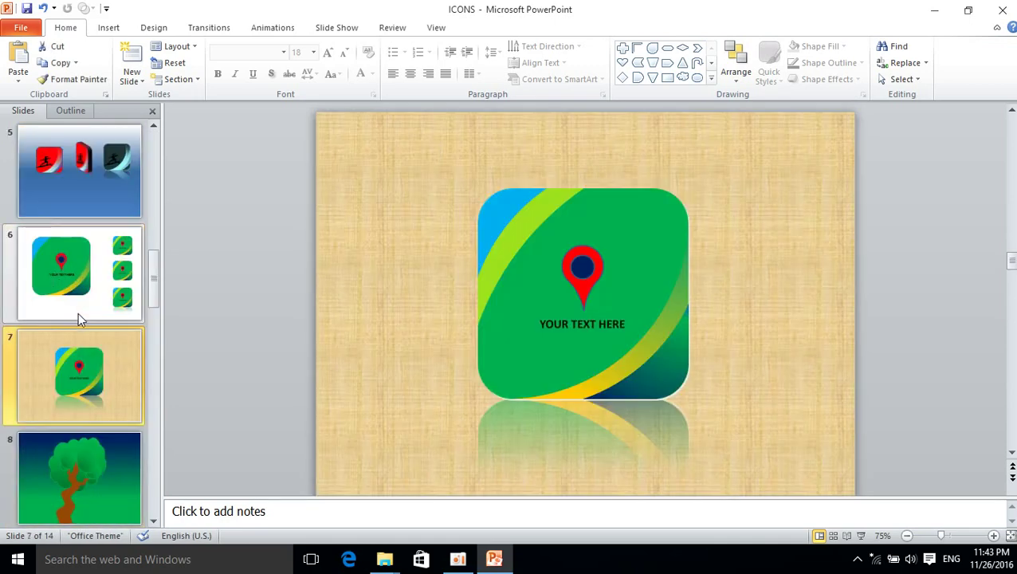
pyautogui.scroll(2, 88, 330)
pyautogui.click(83, 457)
pyautogui.click(104, 378)
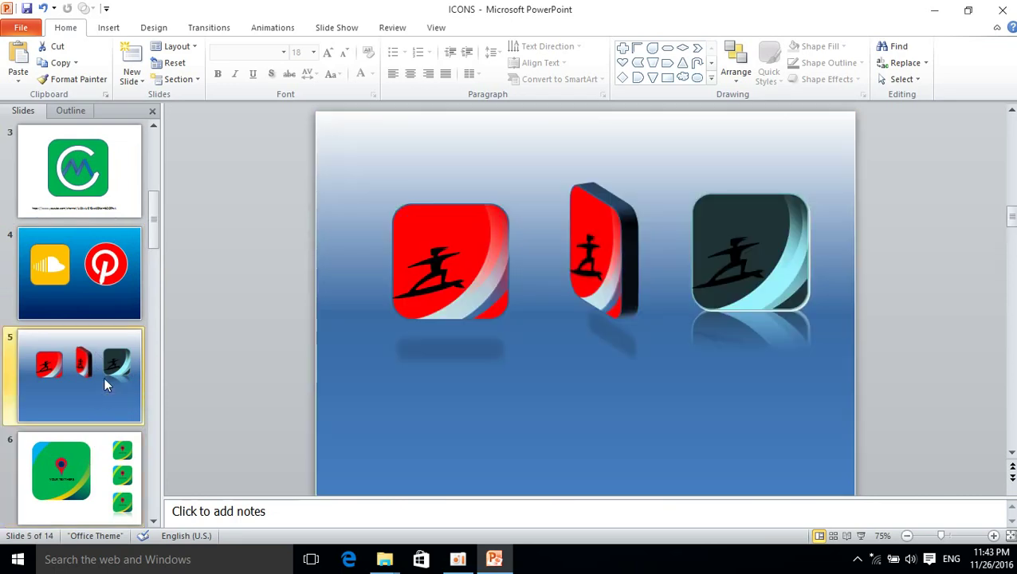
pyautogui.click(62, 263)
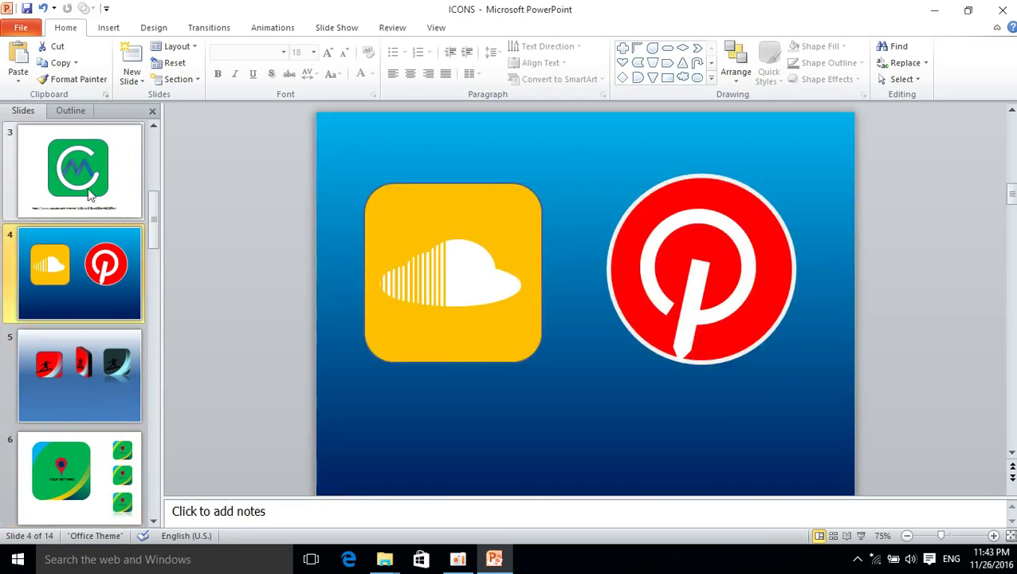
pyautogui.click(88, 191)
pyautogui.scroll(1, 110, 369)
pyautogui.scroll(1, 110, 367)
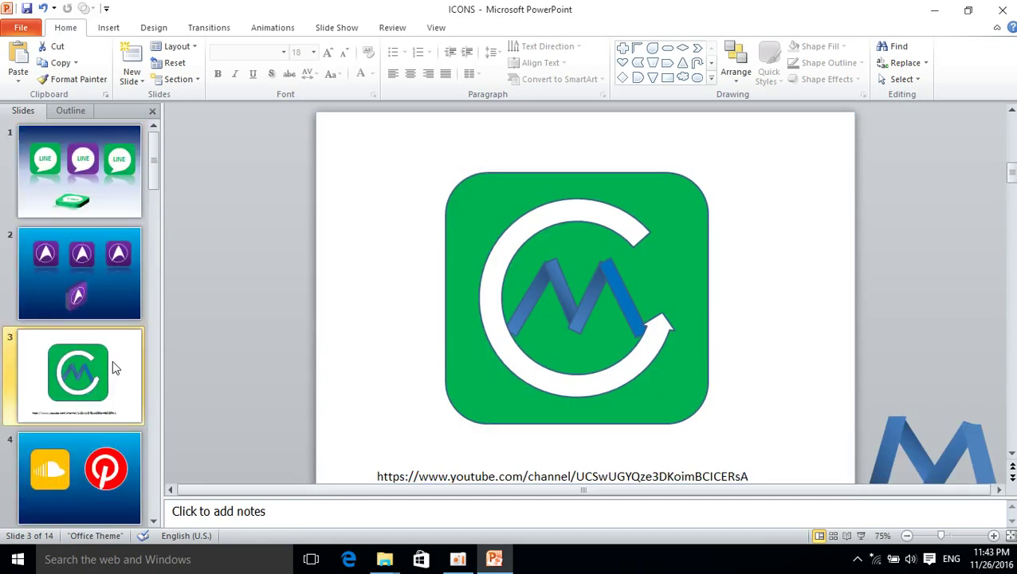
pyautogui.click(73, 272)
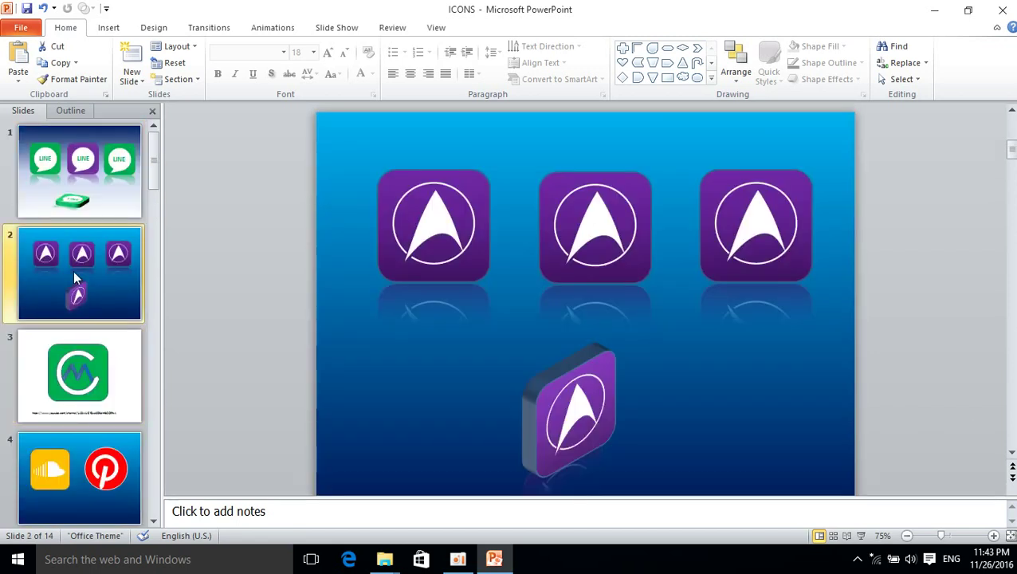
pyautogui.click(83, 155)
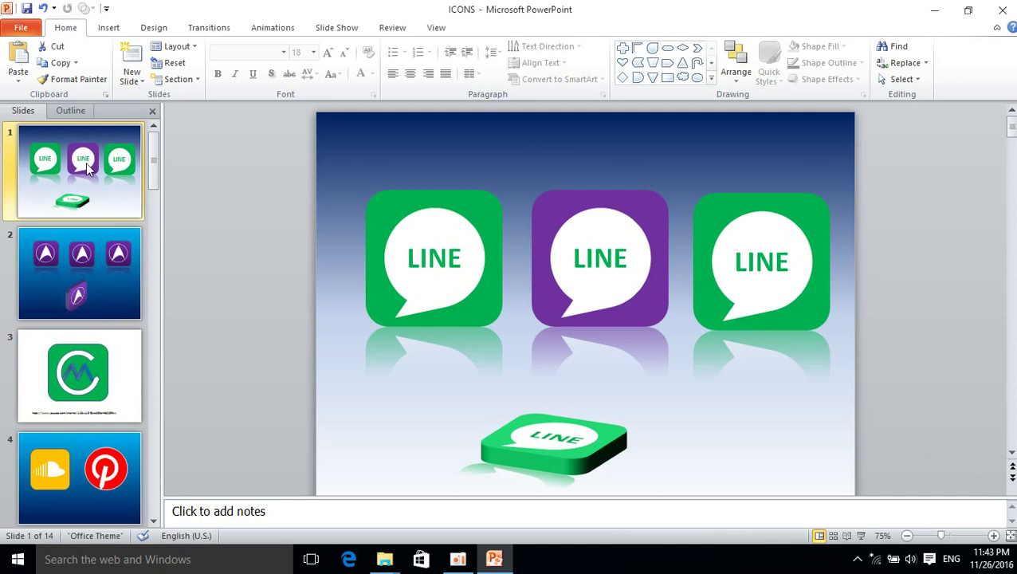
# Browse back down through slides 3, 6, 9, 10 and 13 to the puzzle grid on slide 14
pyautogui.click(88, 381)
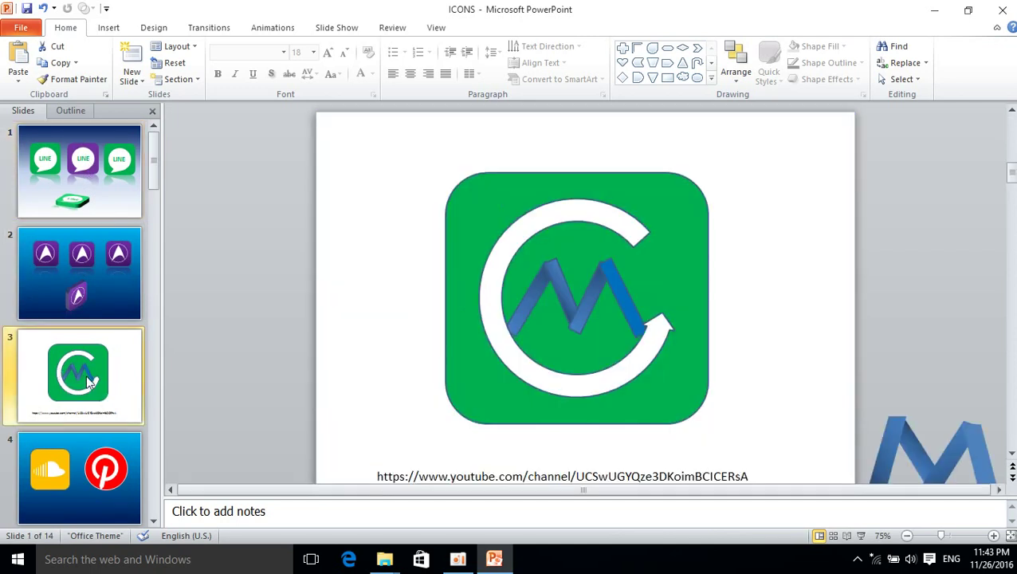
pyautogui.scroll(-1, 548, 457)
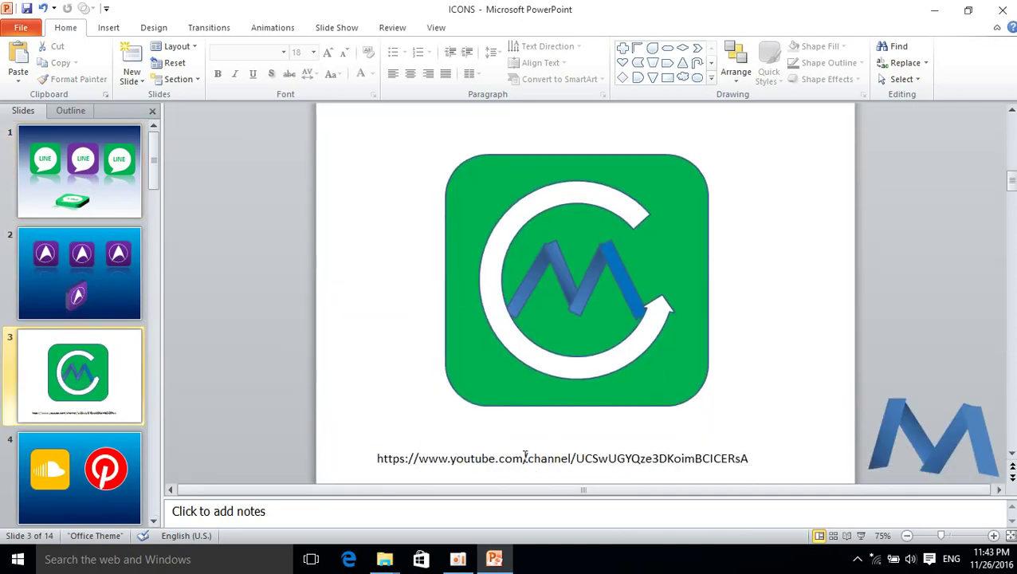
pyautogui.click(71, 381)
pyautogui.scroll(-2, 72, 381)
pyautogui.scroll(-1, 86, 376)
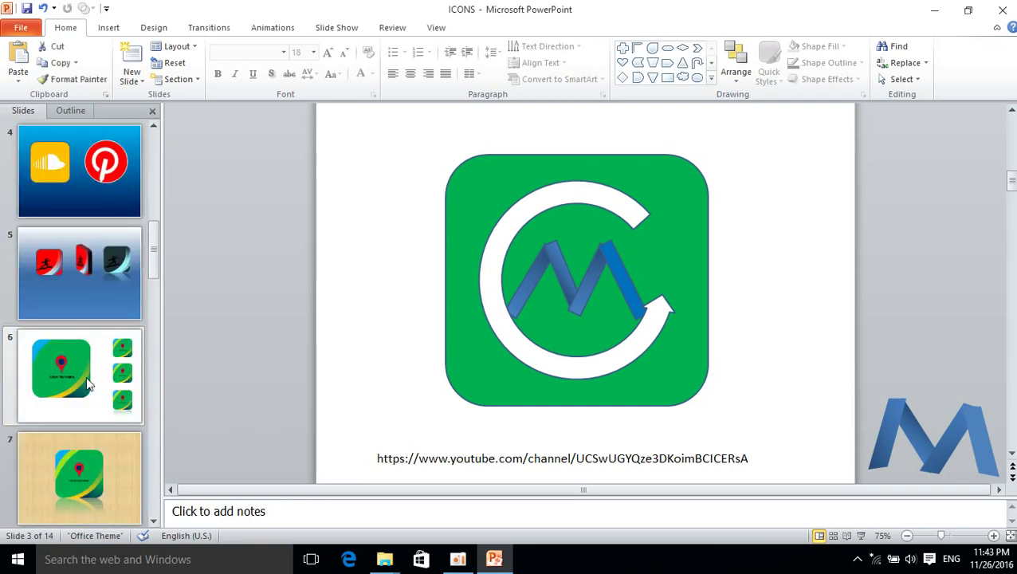
pyautogui.click(88, 386)
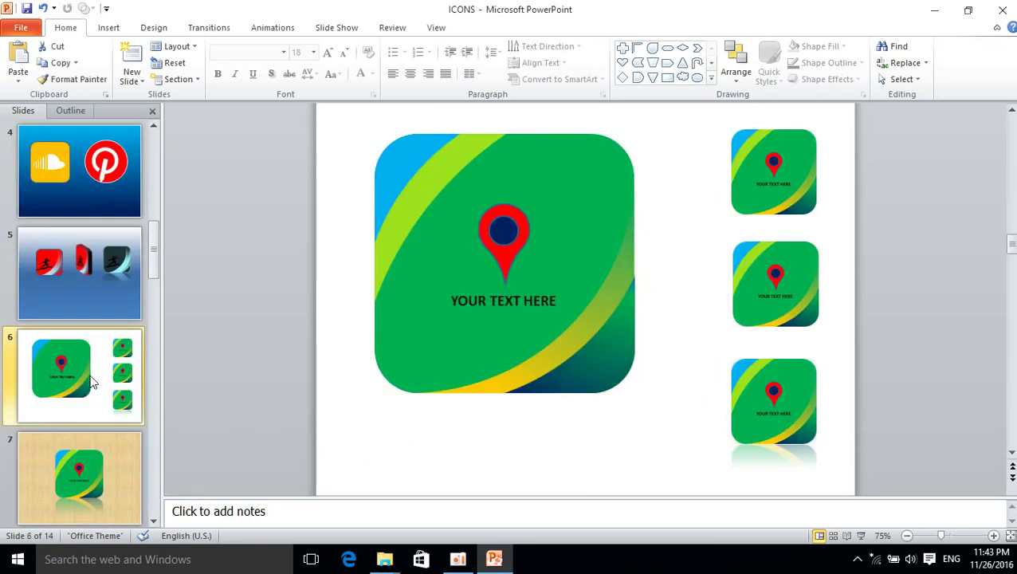
pyautogui.scroll(-4, 94, 383)
pyautogui.click(92, 364)
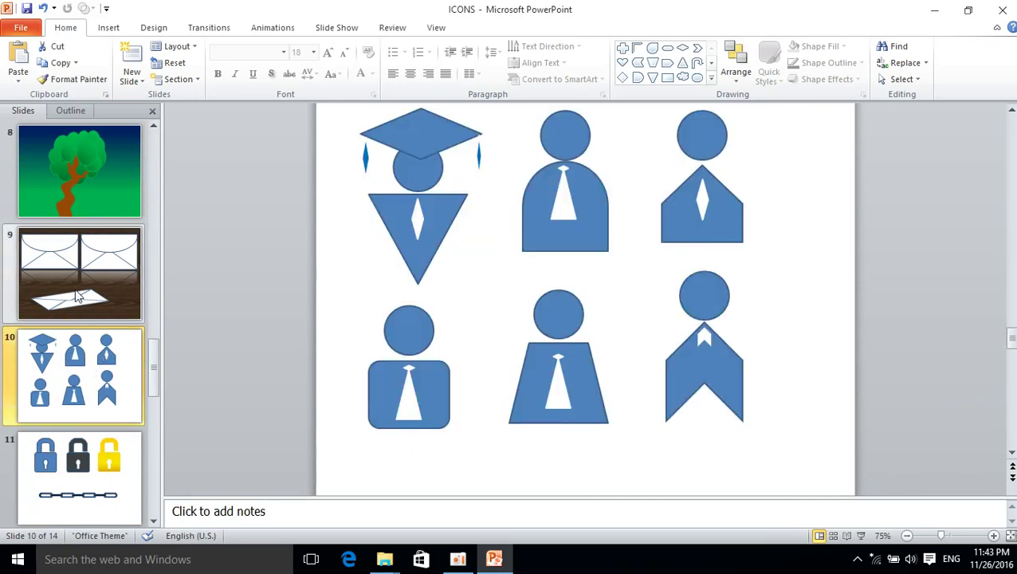
pyautogui.click(80, 295)
pyautogui.click(86, 381)
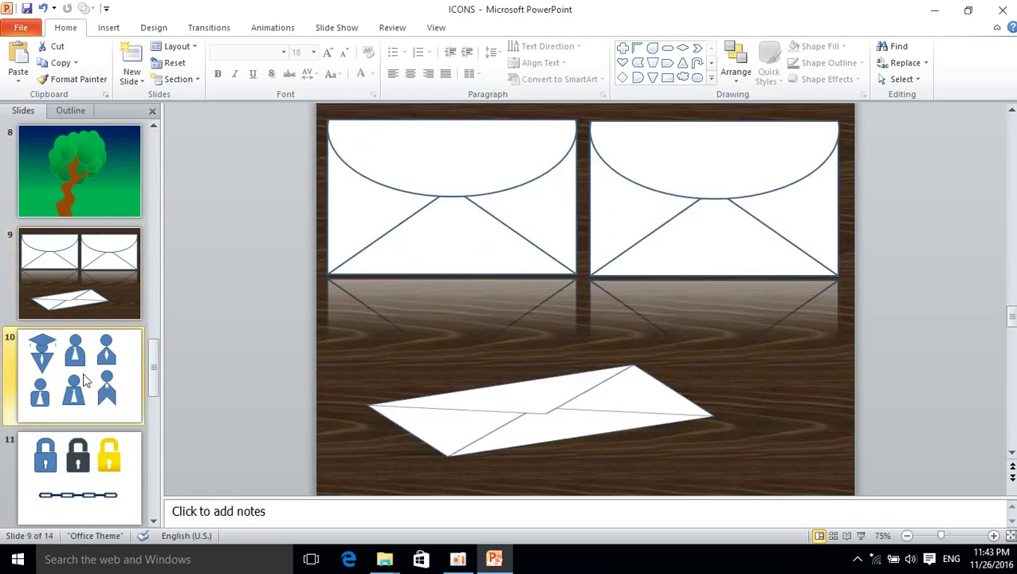
pyautogui.scroll(-4, 92, 343)
pyautogui.click(91, 342)
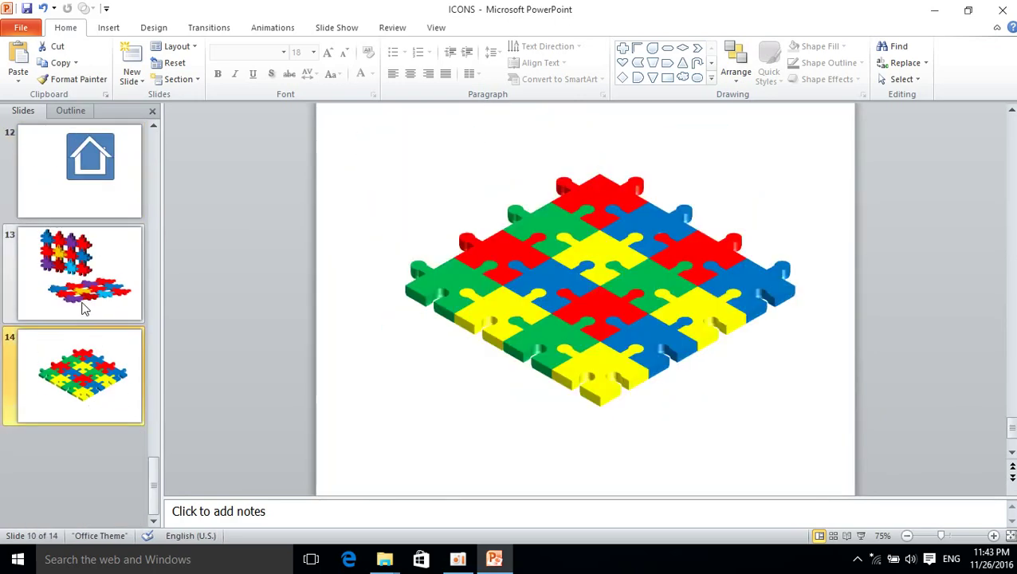
pyautogui.click(84, 307)
pyautogui.click(75, 366)
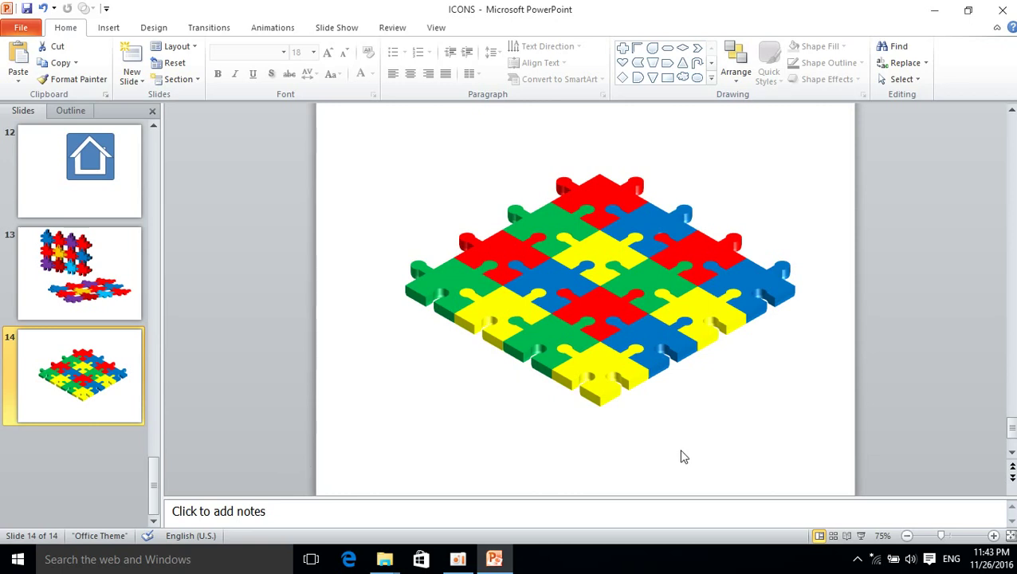
# Select the whole colored puzzle grid on slide 14 rather than a single piece
pyautogui.click(604, 366)
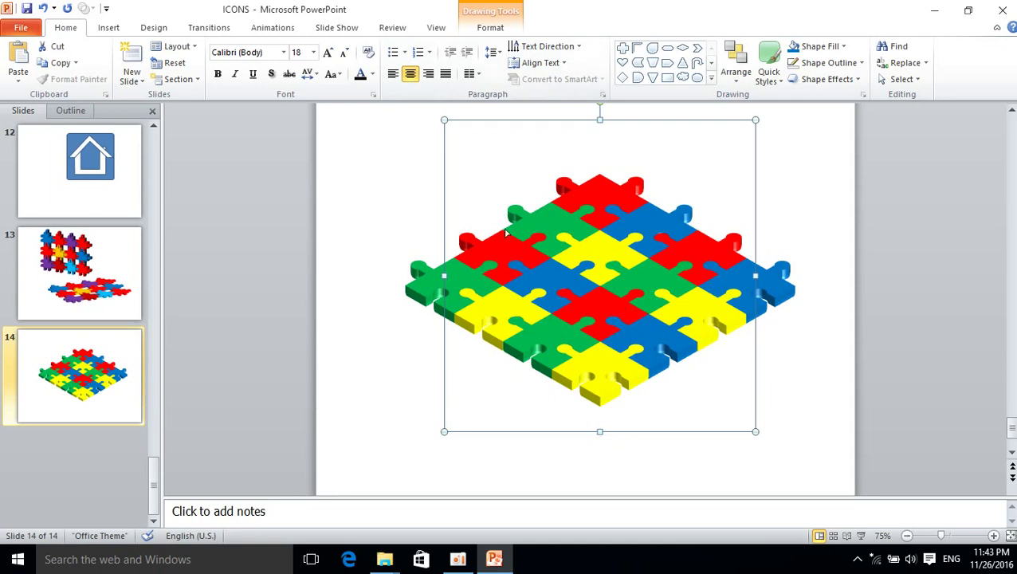
pyautogui.doubleClick(506, 233)
pyautogui.click(349, 163)
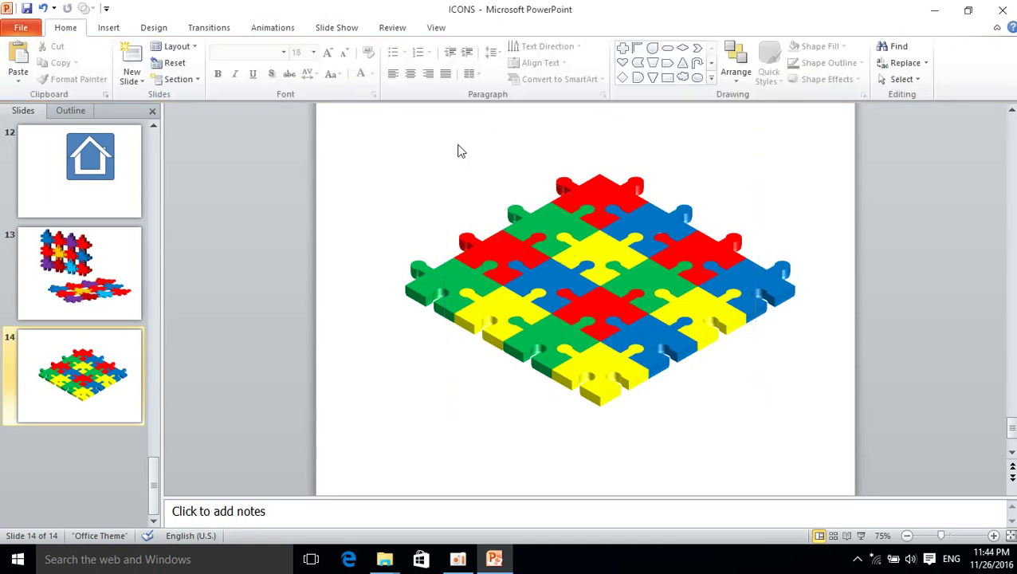
pyautogui.click(474, 237)
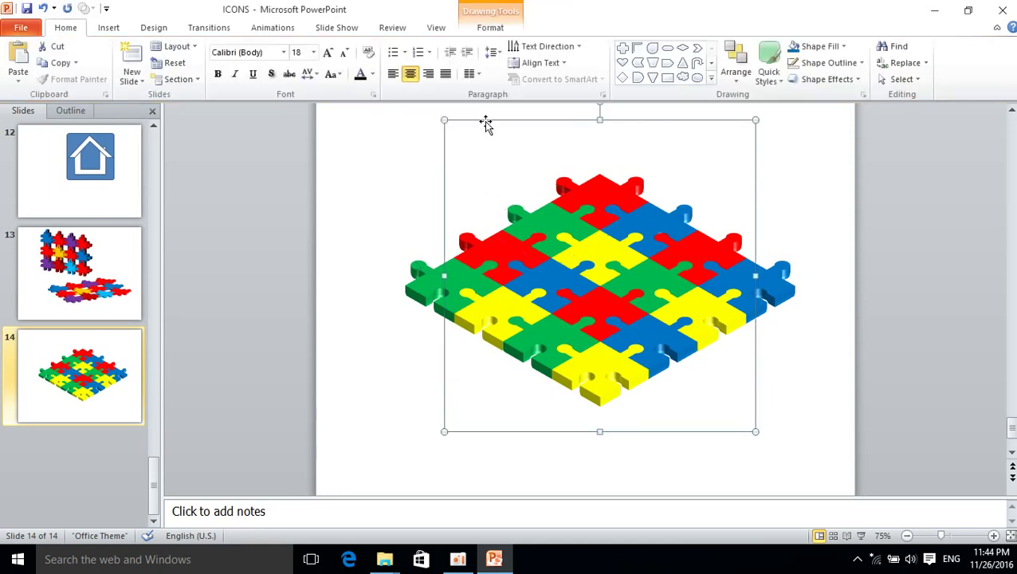
# Give the puzzle grid an Outer 'Offset Center' shadow and deselect it to check
pyautogui.click(494, 29)
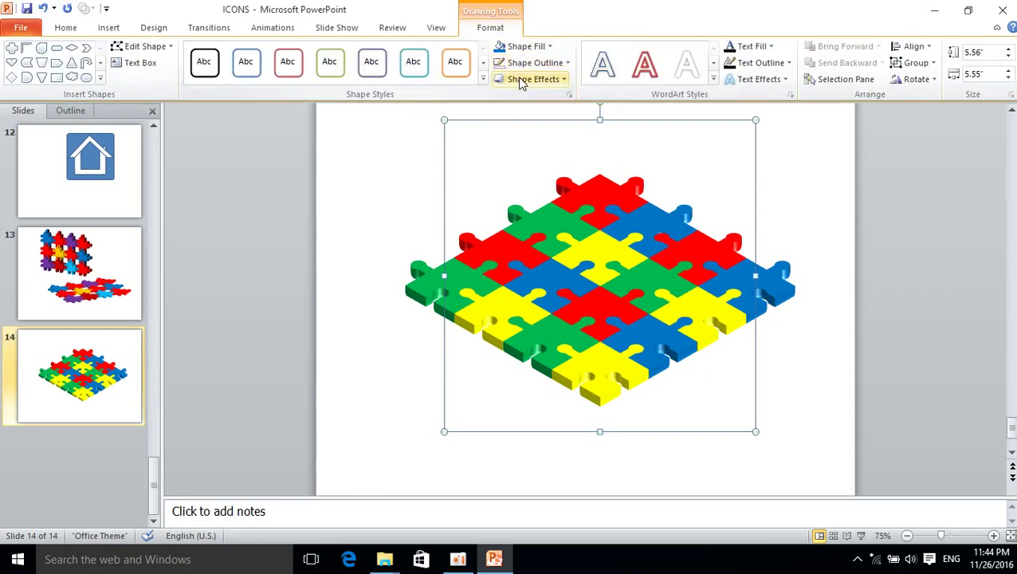
pyautogui.click(522, 81)
pyautogui.moveTo(528, 175)
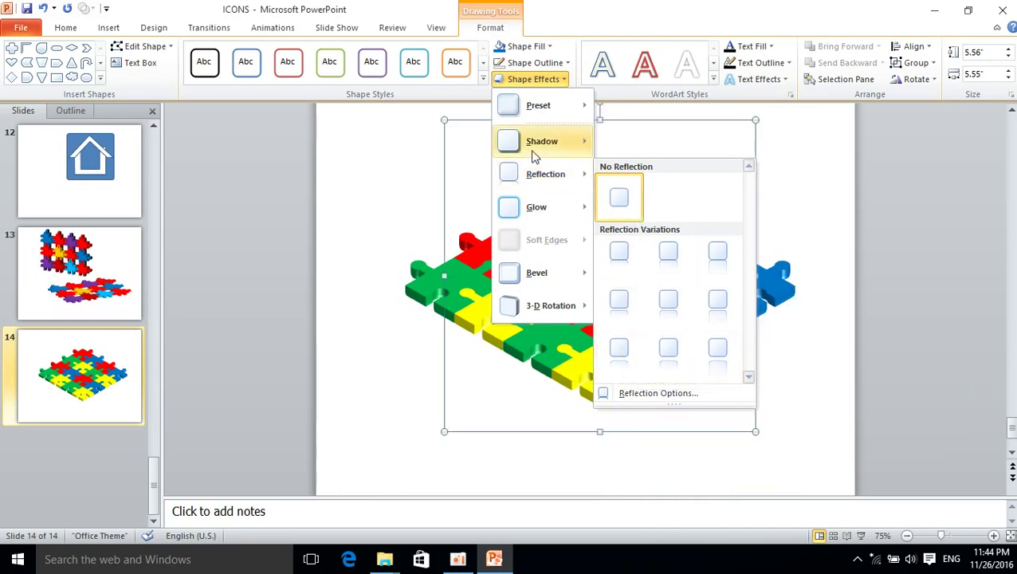
pyautogui.moveTo(536, 147)
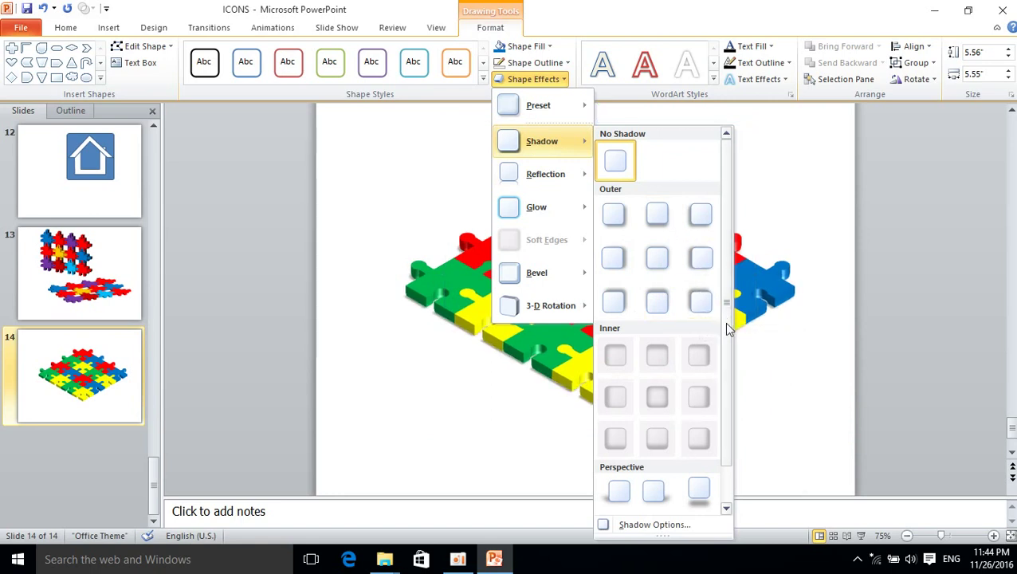
pyautogui.scroll(-1, 647, 492)
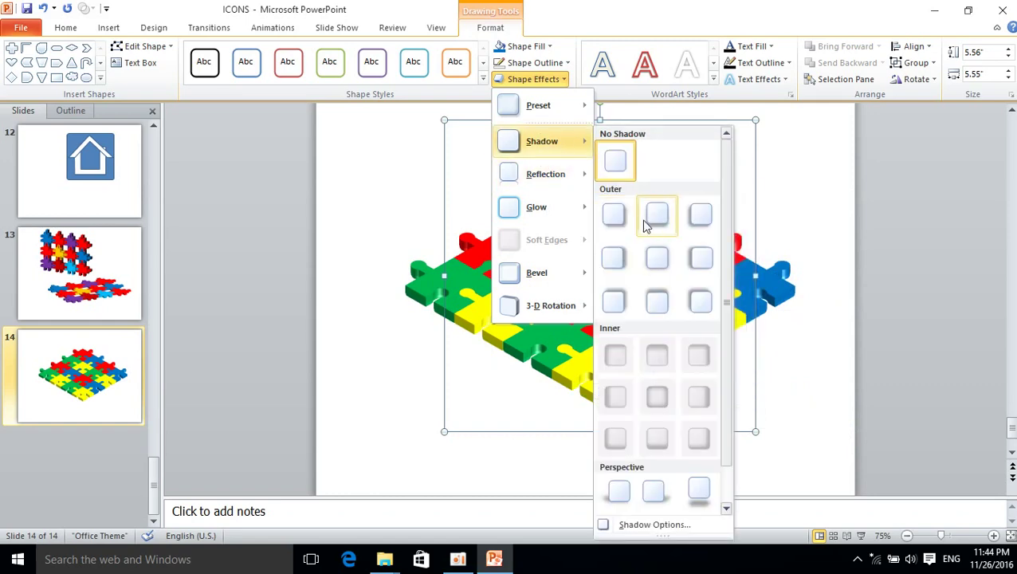
pyautogui.click(665, 258)
pyautogui.click(847, 465)
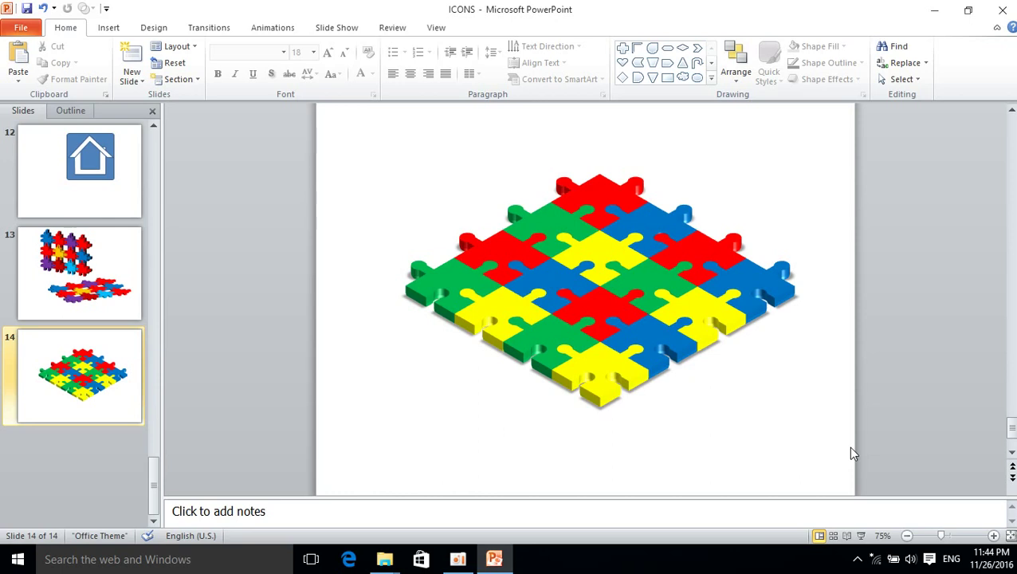
pyautogui.click(80, 279)
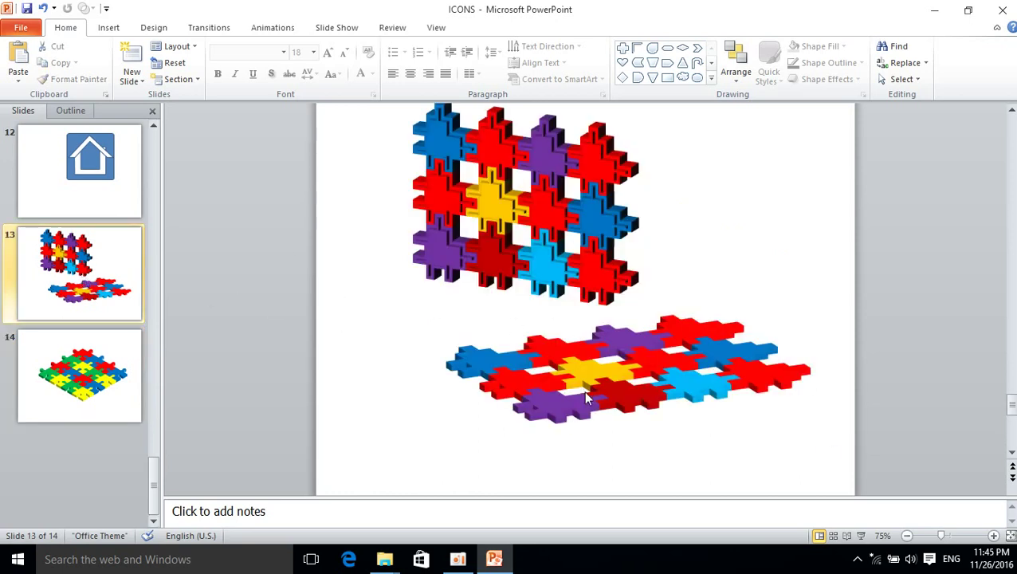
# Inspect the upper standing and lower flat puzzle arrangements on slide 13
pyautogui.click(581, 388)
pyautogui.click(549, 206)
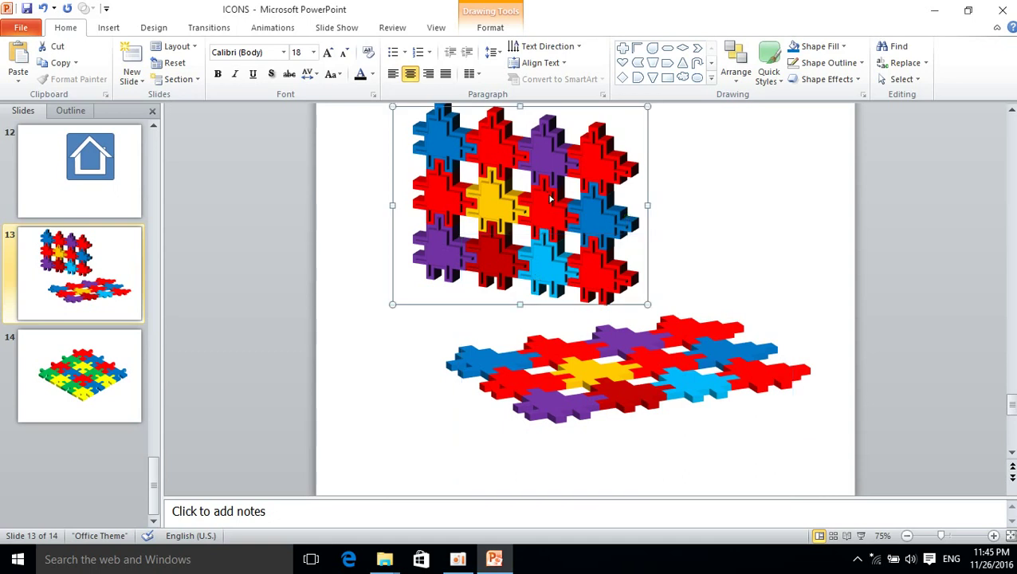
pyautogui.doubleClick(525, 212)
pyautogui.click(465, 228)
pyautogui.click(494, 223)
pyautogui.doubleClick(494, 223)
pyautogui.click(567, 402)
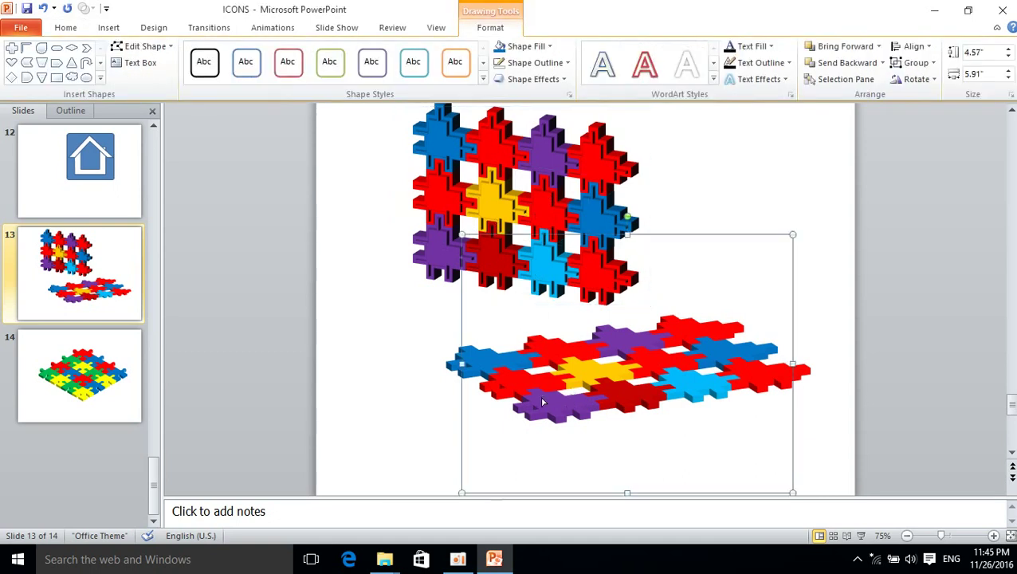
# Step back through slides 12, 11, 8, 7, 6, 3, 4 and 2 to slide 1
pyautogui.click(99, 182)
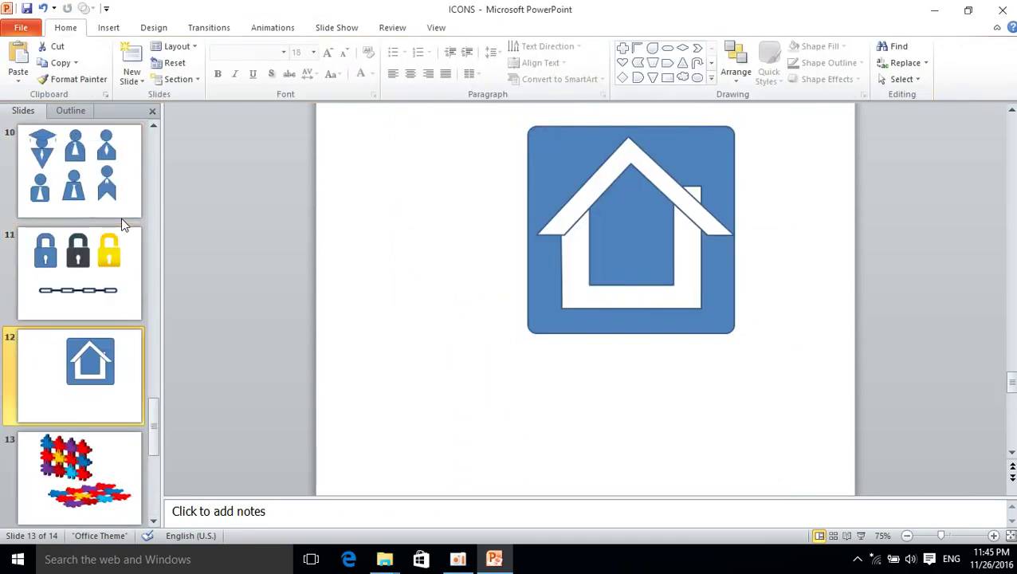
pyautogui.click(88, 271)
pyautogui.scroll(4, 96, 290)
pyautogui.click(83, 357)
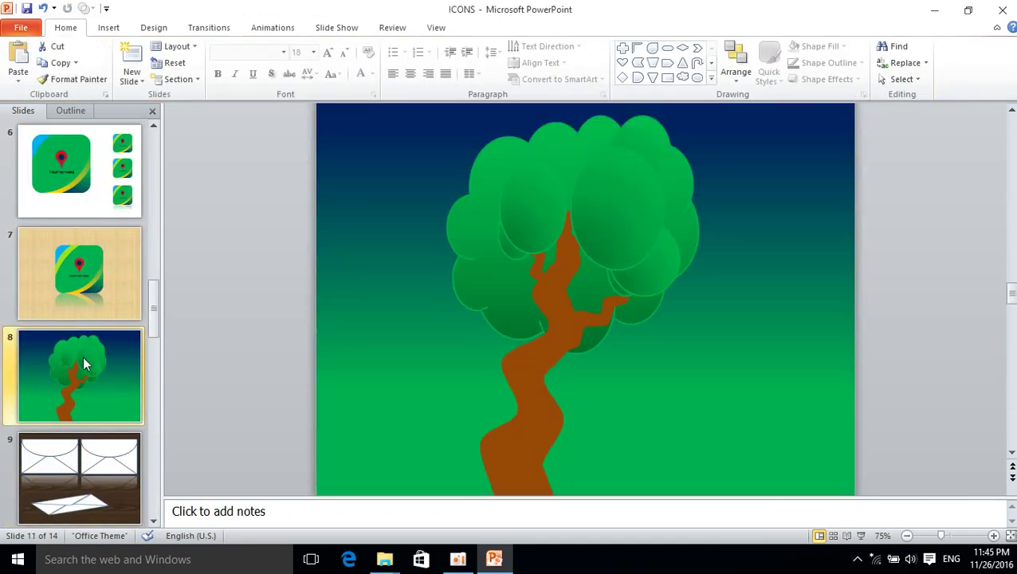
pyautogui.click(92, 272)
pyautogui.click(103, 210)
pyautogui.scroll(4, 102, 214)
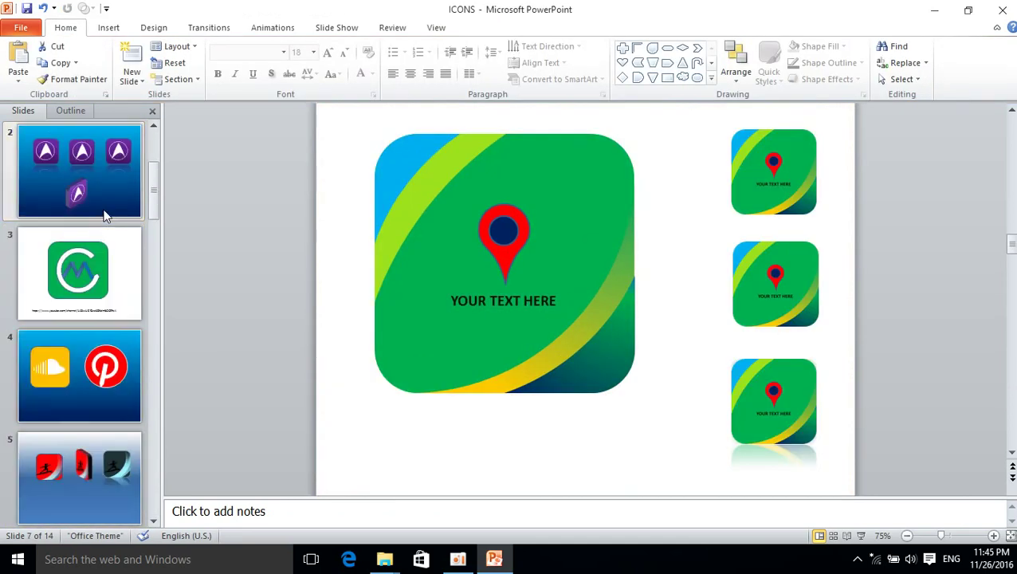
pyautogui.click(96, 281)
pyautogui.click(107, 384)
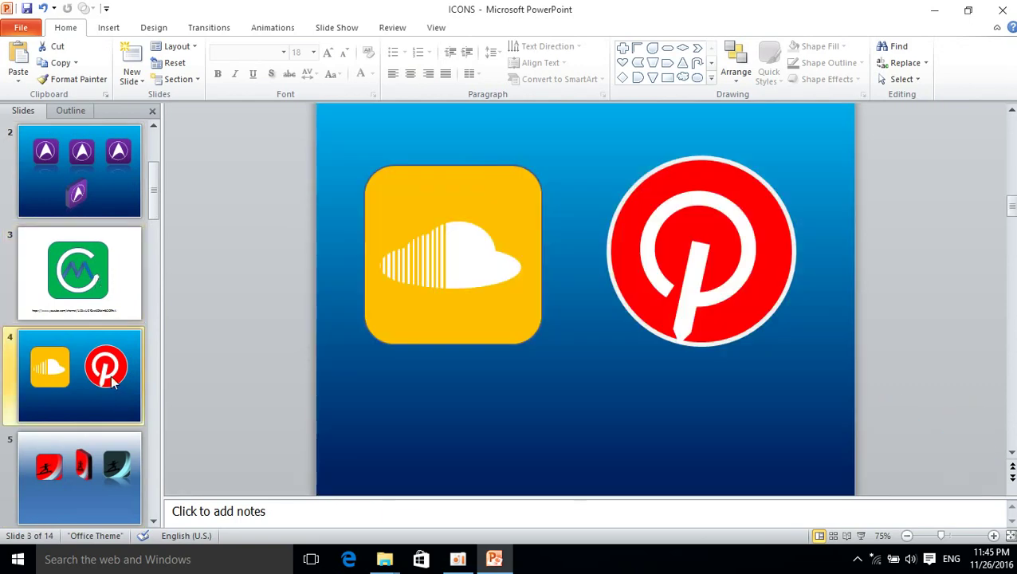
pyautogui.scroll(1, 111, 372)
pyautogui.click(88, 300)
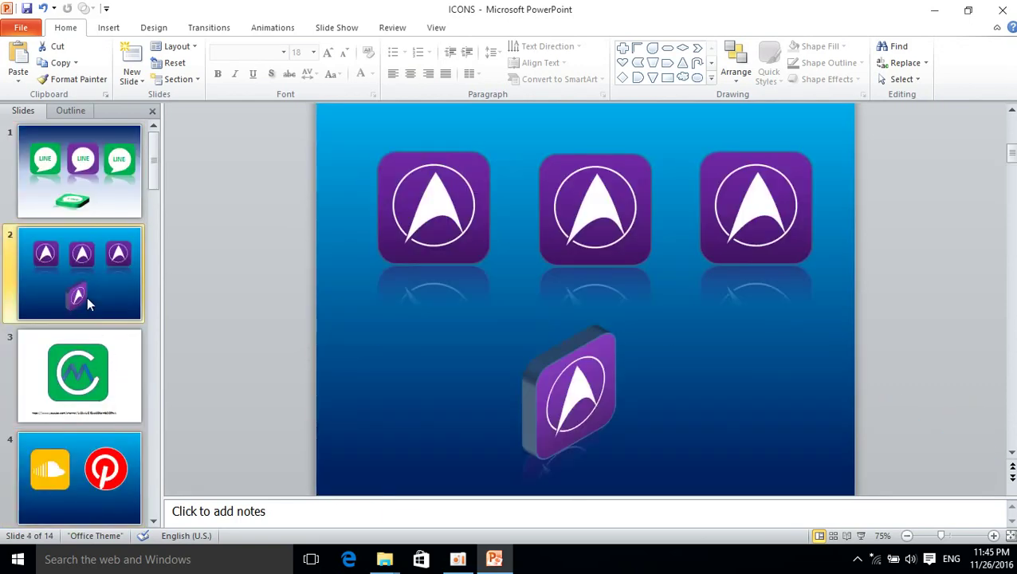
pyautogui.click(81, 204)
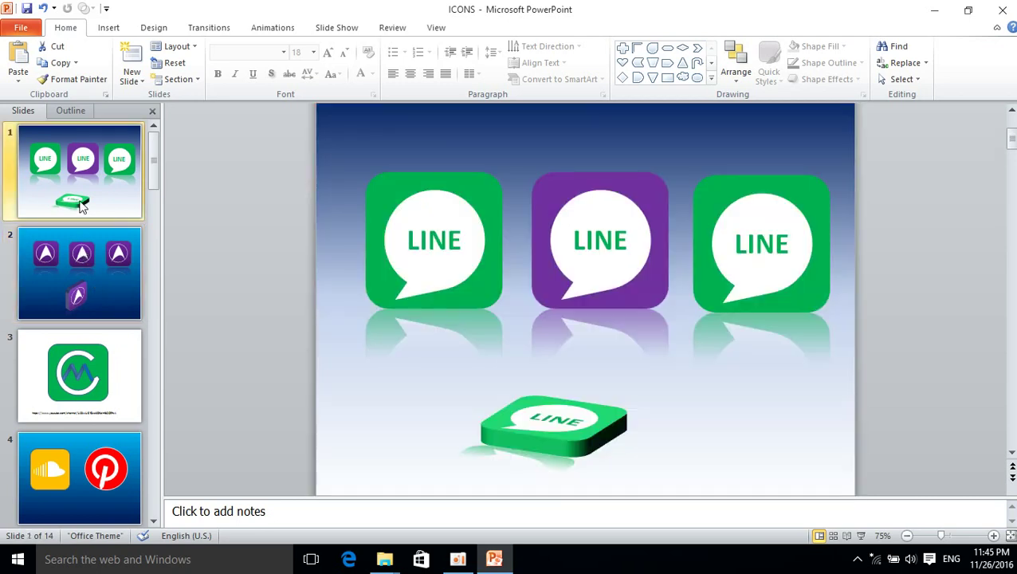
pyautogui.scroll(-1, 88, 202)
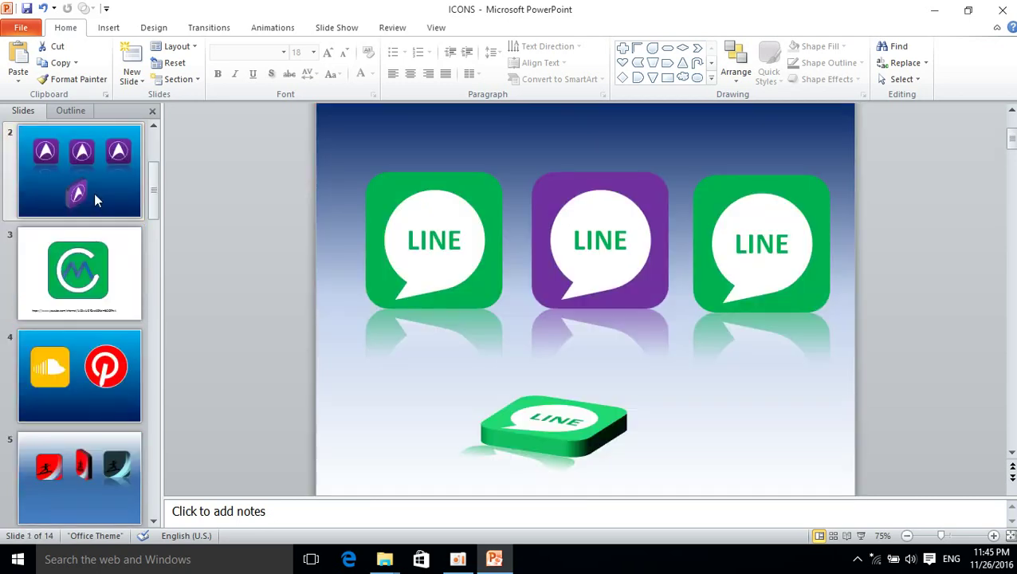